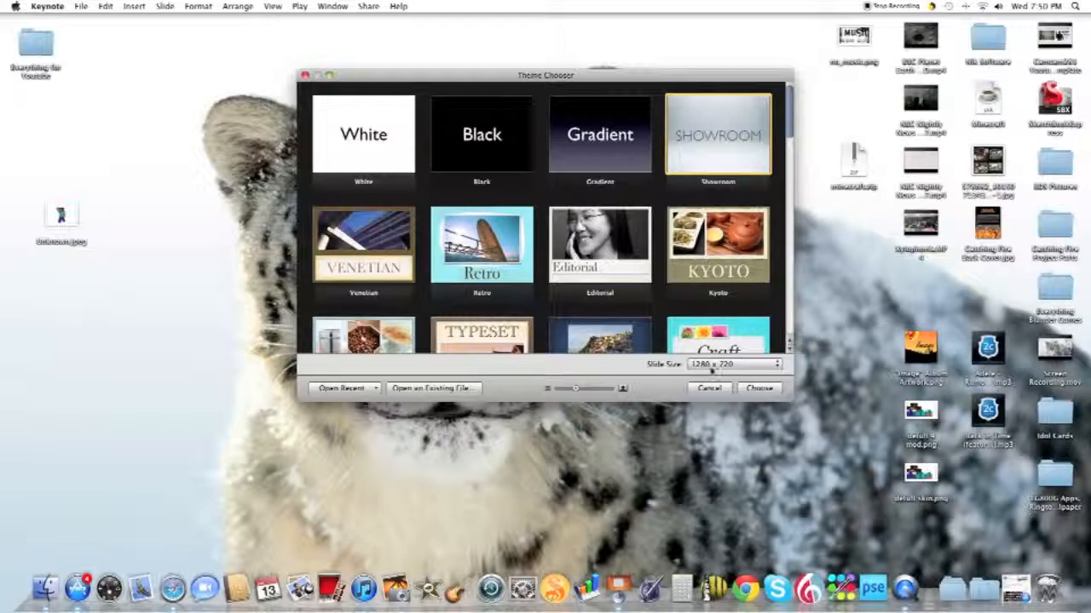
Create a 1280 x 720 presentation with the Showroom theme and enter CAMCAM281 as the slide title
{"action": "left_click", "coordinate": [763, 391]}
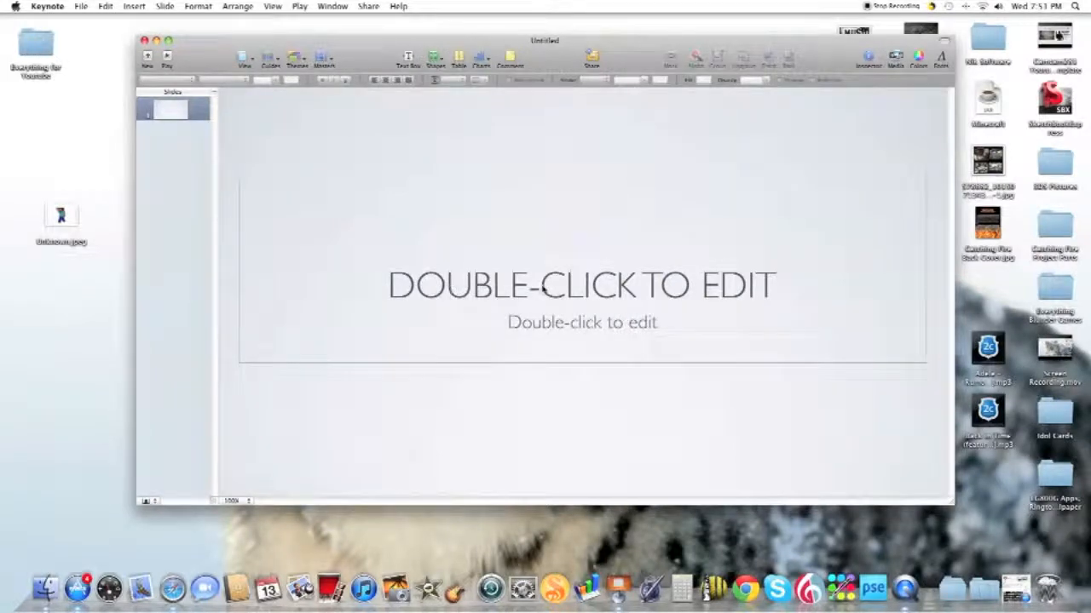
{"action": "left_click", "coordinate": [549, 288]}
{"action": "left_click", "coordinate": [571, 288]}
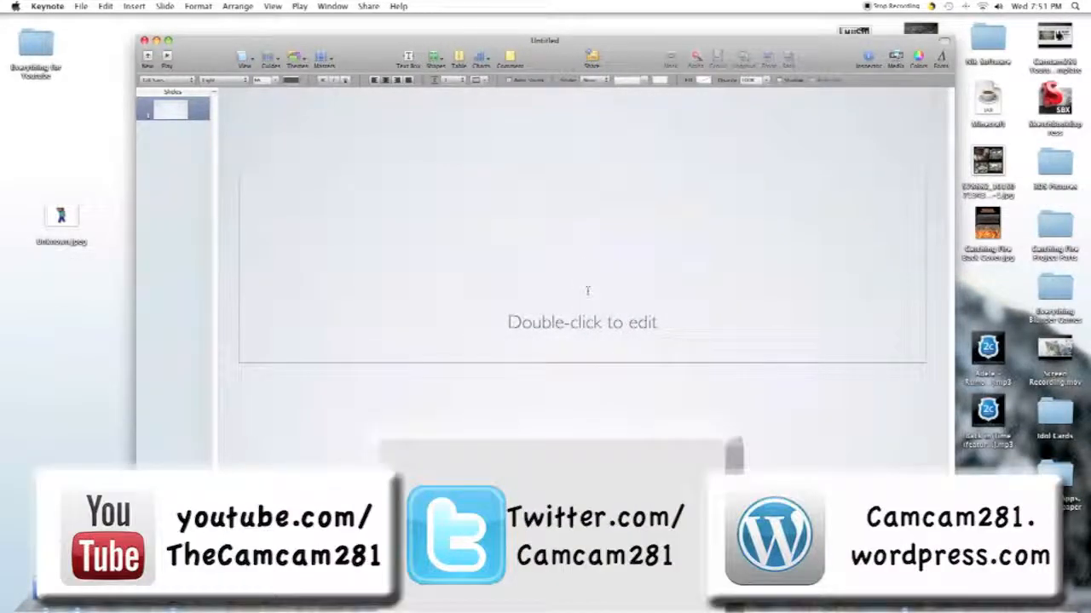
{"action": "type", "text": "CAMCAM281"}
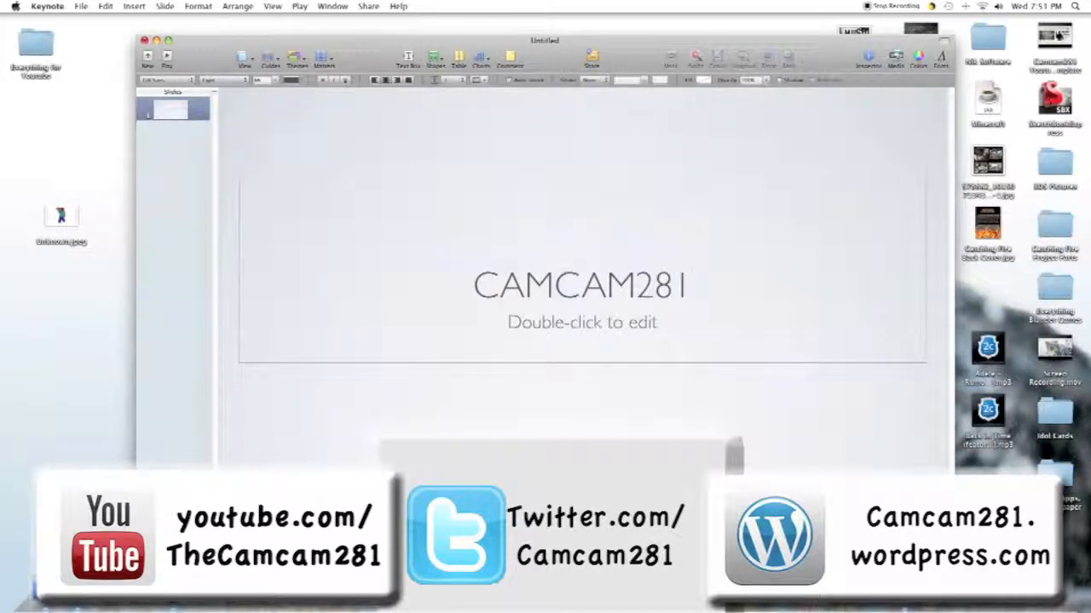
Enter Productions as the subtitle below the title
{"action": "left_click", "coordinate": [648, 329]}
{"action": "left_click", "coordinate": [647, 325]}
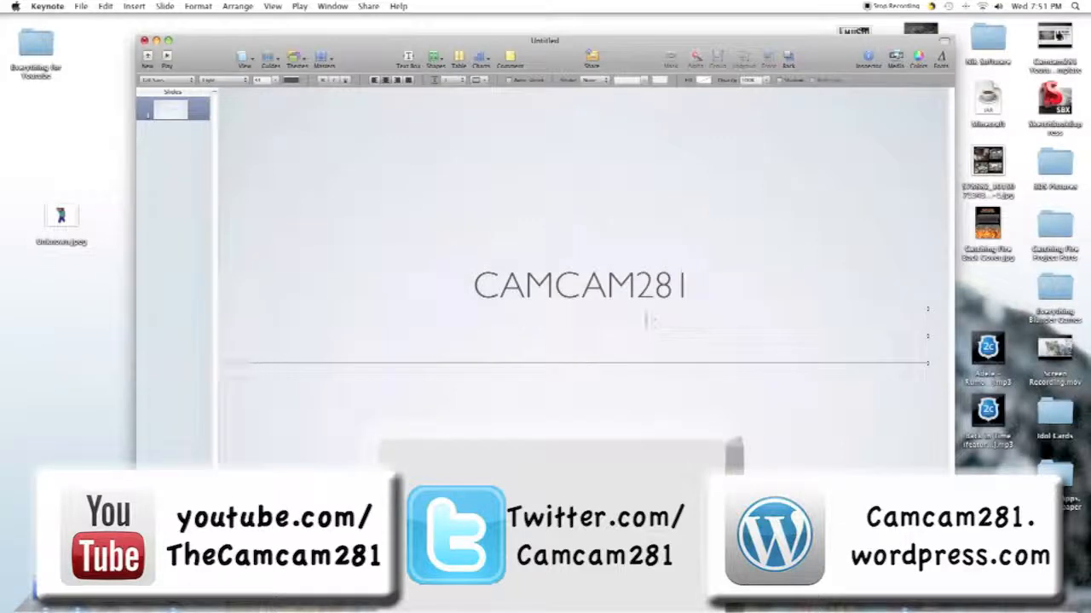
{"action": "type", "text": "Productions"}
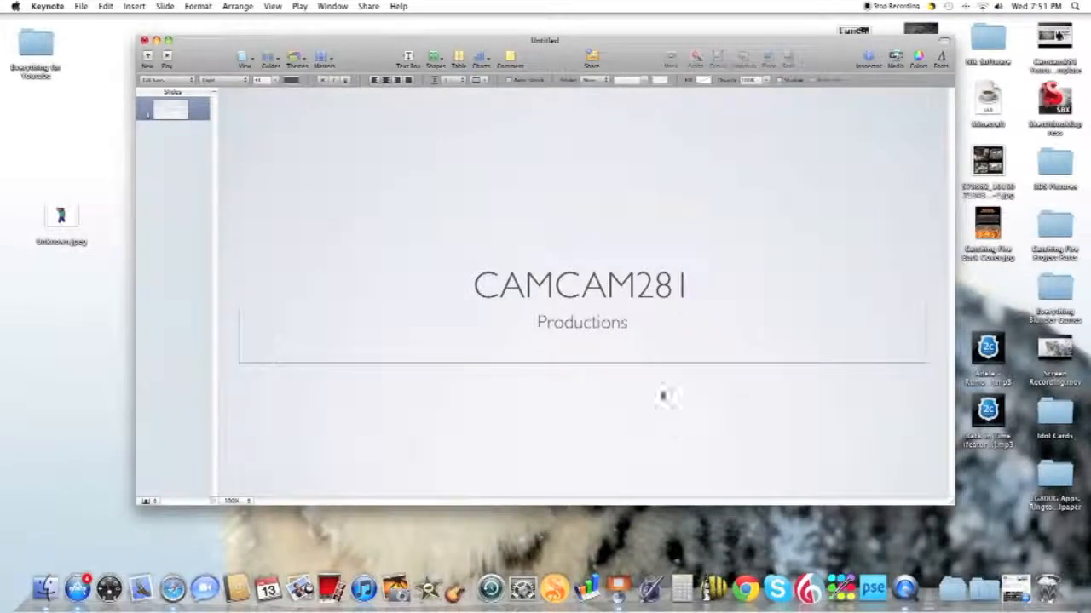
{"action": "left_click", "coordinate": [664, 409]}
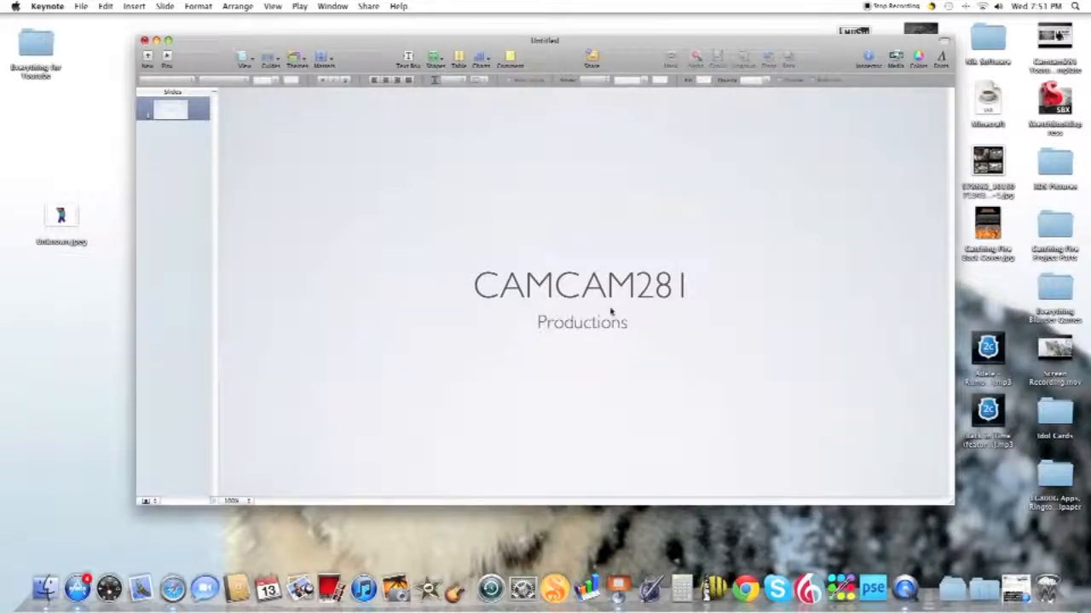
Change the font of the CAMCAM281 title to 101 Block Letterz
{"action": "left_click", "coordinate": [603, 295]}
{"action": "left_click", "coordinate": [605, 290]}
{"action": "left_click_drag", "start_coordinate": [691, 292], "coordinate": [397, 287]}
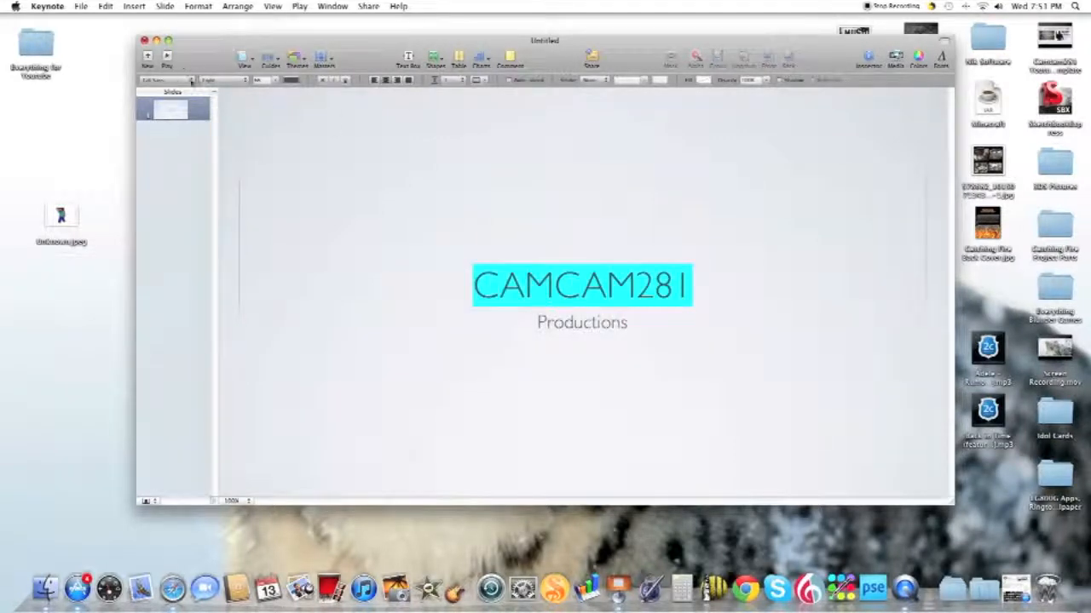
{"action": "left_click", "coordinate": [191, 81]}
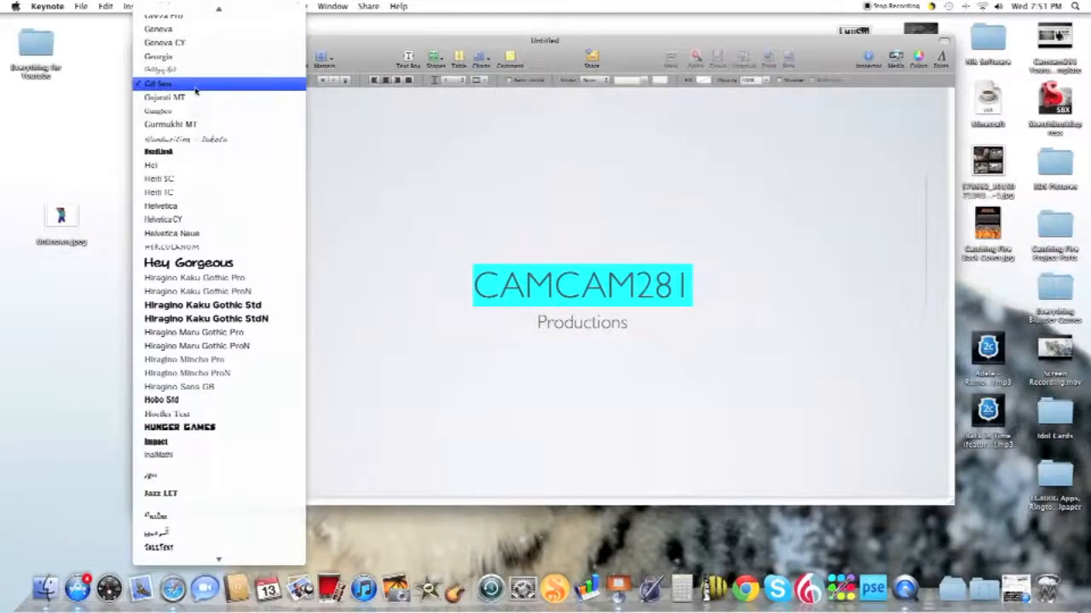
{"action": "scroll", "coordinate": [195, 89], "scroll_direction": "up", "scroll_amount": 15}
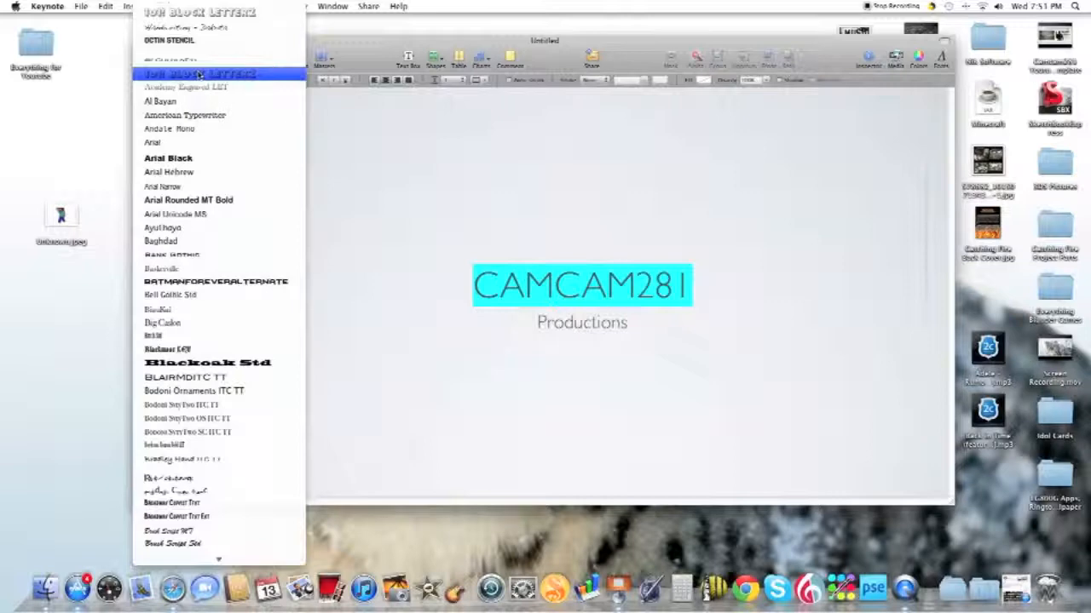
{"action": "left_click", "coordinate": [199, 75]}
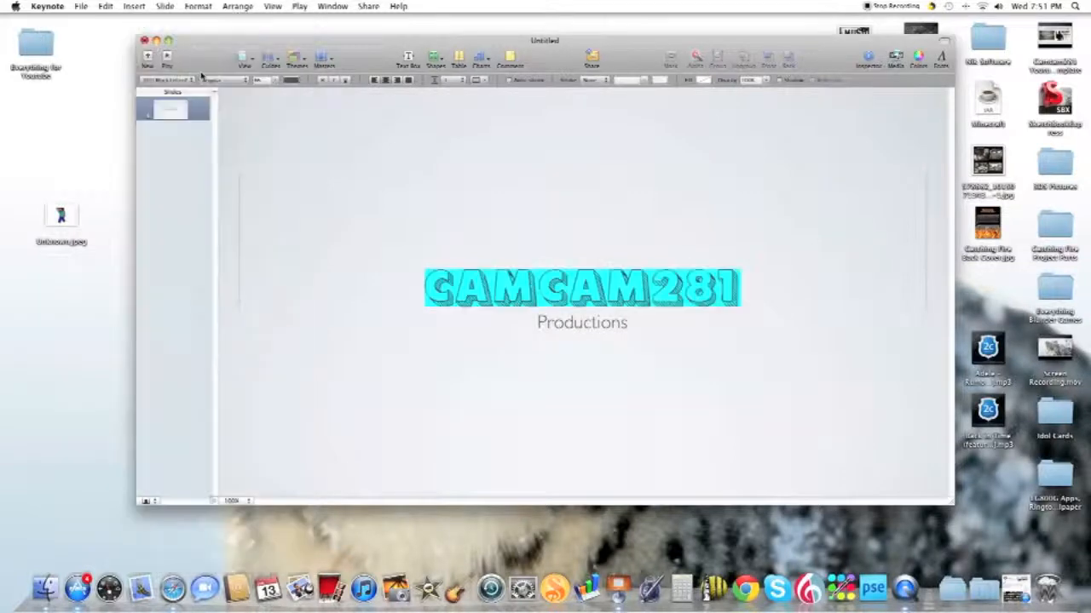
Set the text color of the whole CAMCAM281 title to black
{"action": "left_click", "coordinate": [457, 358]}
{"action": "left_click", "coordinate": [563, 290]}
{"action": "left_click", "coordinate": [753, 288]}
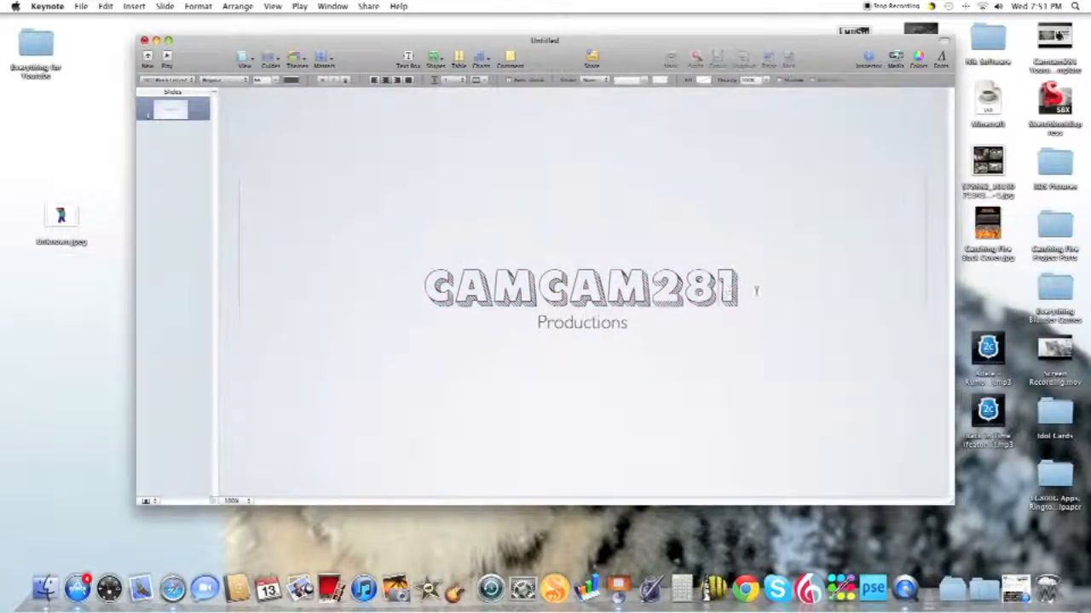
{"action": "left_click_drag", "start_coordinate": [753, 288], "coordinate": [200, 236]}
{"action": "left_click", "coordinate": [291, 80]}
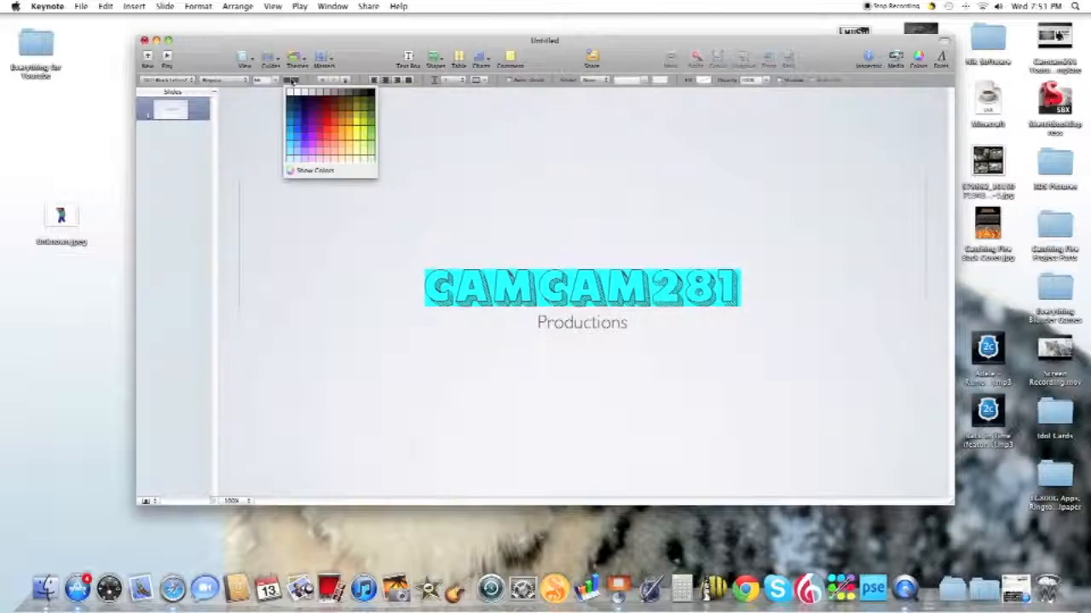
{"action": "left_click", "coordinate": [371, 95]}
{"action": "left_click", "coordinate": [373, 380]}
Change the font of the Productions subtitle to Octin Stencil
{"action": "left_click", "coordinate": [603, 335]}
{"action": "left_click", "coordinate": [607, 334]}
{"action": "left_click_drag", "start_coordinate": [630, 327], "coordinate": [254, 116]}
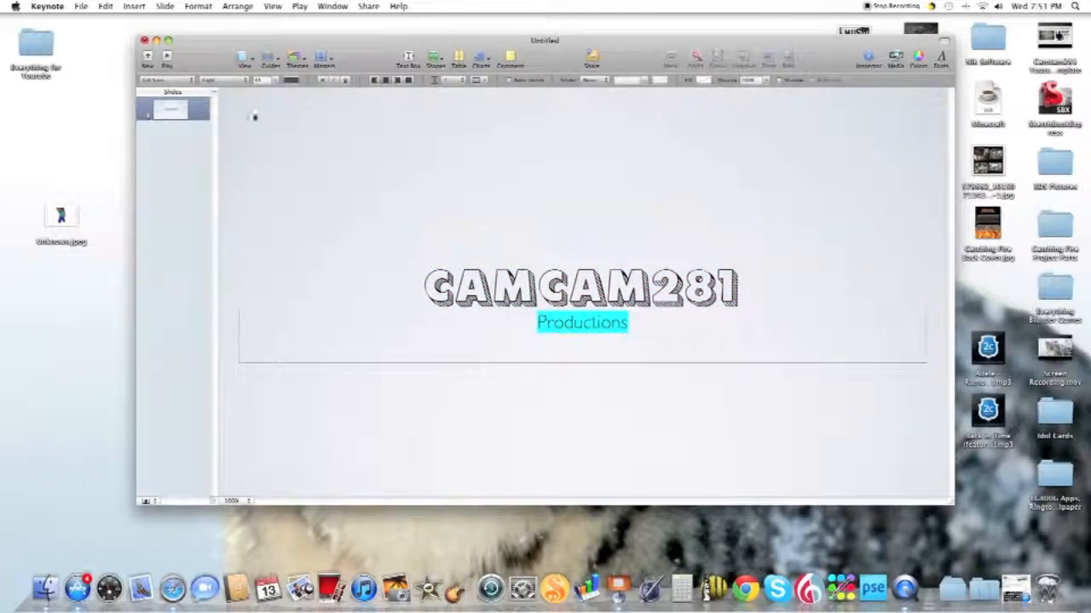
{"action": "left_click", "coordinate": [178, 82]}
{"action": "scroll", "coordinate": [245, 313], "scroll_direction": "down", "scroll_amount": 4}
{"action": "scroll", "coordinate": [246, 314], "scroll_direction": "up", "scroll_amount": 15}
{"action": "scroll", "coordinate": [245, 313], "scroll_direction": "up", "scroll_amount": 8}
{"action": "left_click", "coordinate": [226, 43]}
Set the text color of the Productions subtitle to black
{"action": "left_click", "coordinate": [291, 79]}
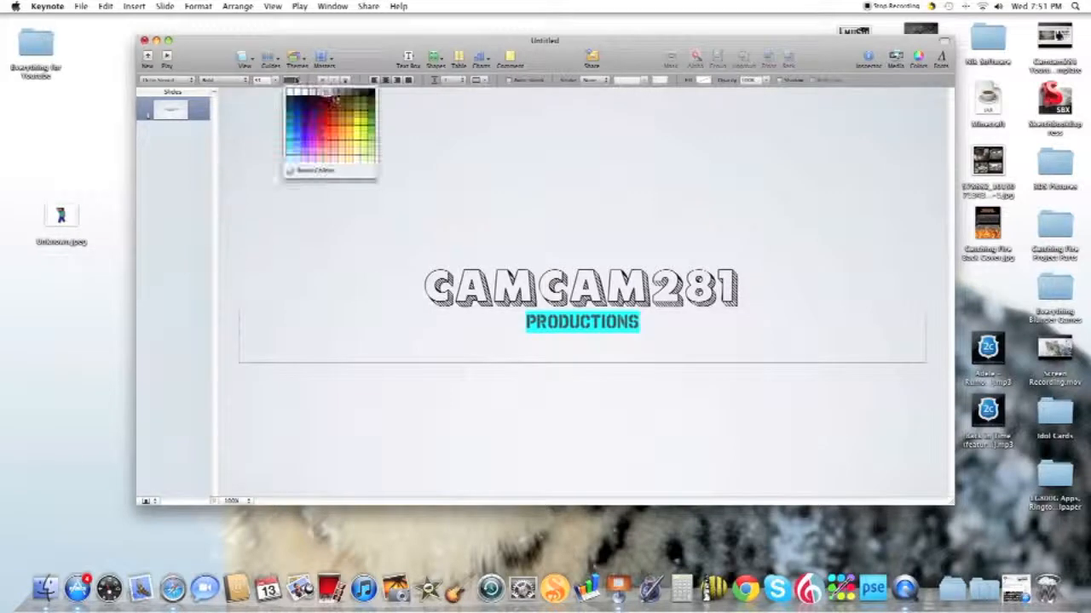
{"action": "left_click", "coordinate": [378, 96]}
{"action": "left_click", "coordinate": [292, 81]}
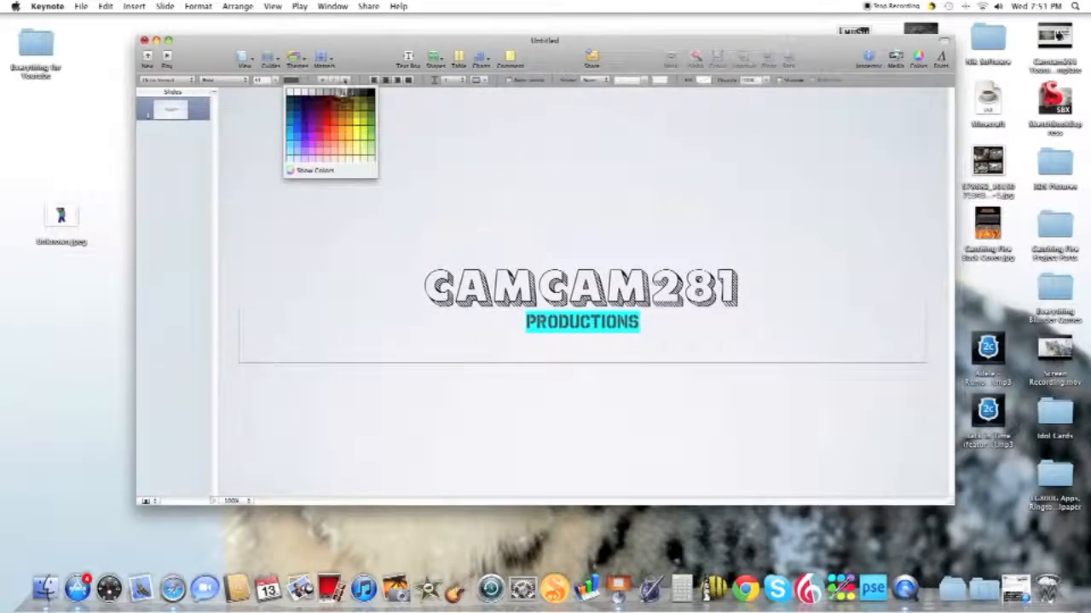
{"action": "left_click", "coordinate": [377, 96]}
{"action": "left_click", "coordinate": [530, 359]}
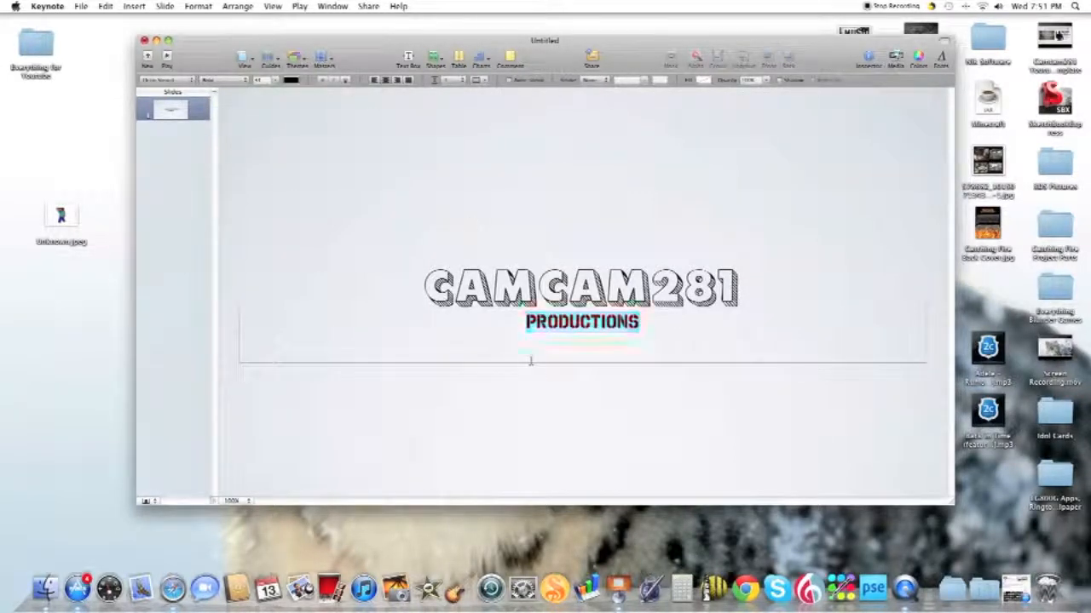
{"action": "left_click", "coordinate": [799, 405]}
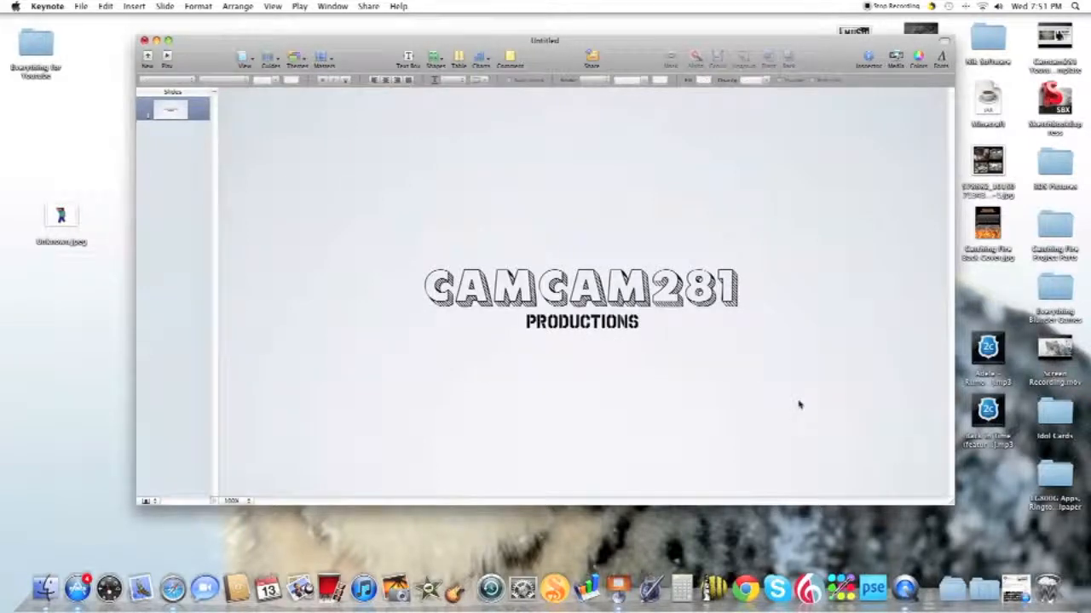
Shrink the subtitle and title text boxes so they fit closely around their words
{"action": "left_click", "coordinate": [587, 332]}
{"action": "left_click_drag", "start_coordinate": [926, 365], "coordinate": [370, 334]}
{"action": "left_click", "coordinate": [553, 282]}
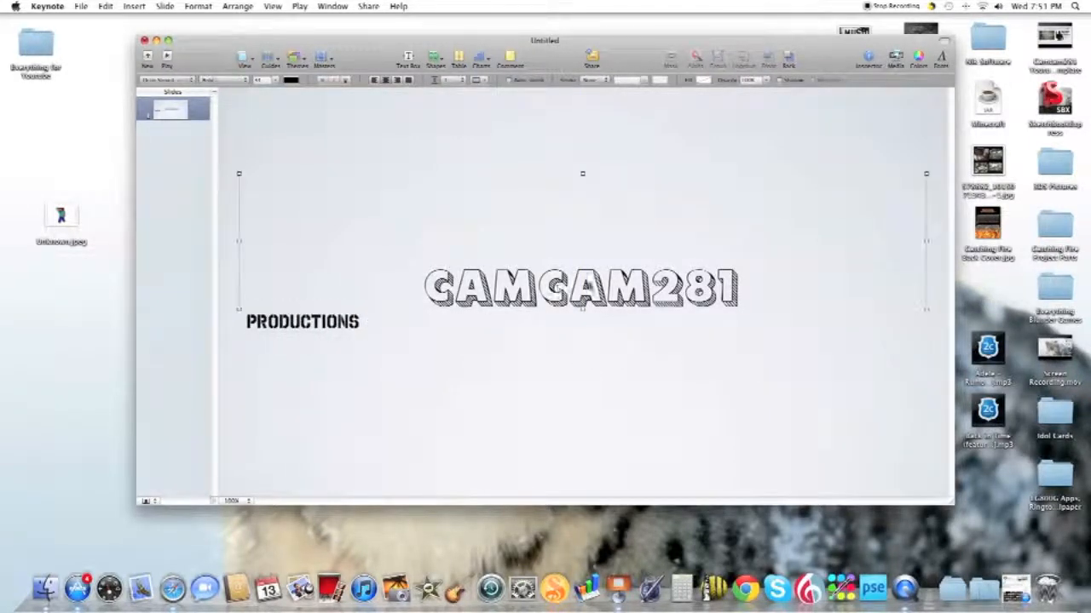
{"action": "left_click_drag", "start_coordinate": [926, 174], "coordinate": [580, 260]}
Center the title and the subtitle horizontally on the slide, leaving a small gap between the two lines
{"action": "left_click_drag", "start_coordinate": [457, 305], "coordinate": [631, 281]}
{"action": "left_click_drag", "start_coordinate": [305, 331], "coordinate": [563, 334]}
{"action": "left_click", "coordinate": [443, 353]}
{"action": "left_click", "coordinate": [456, 351]}
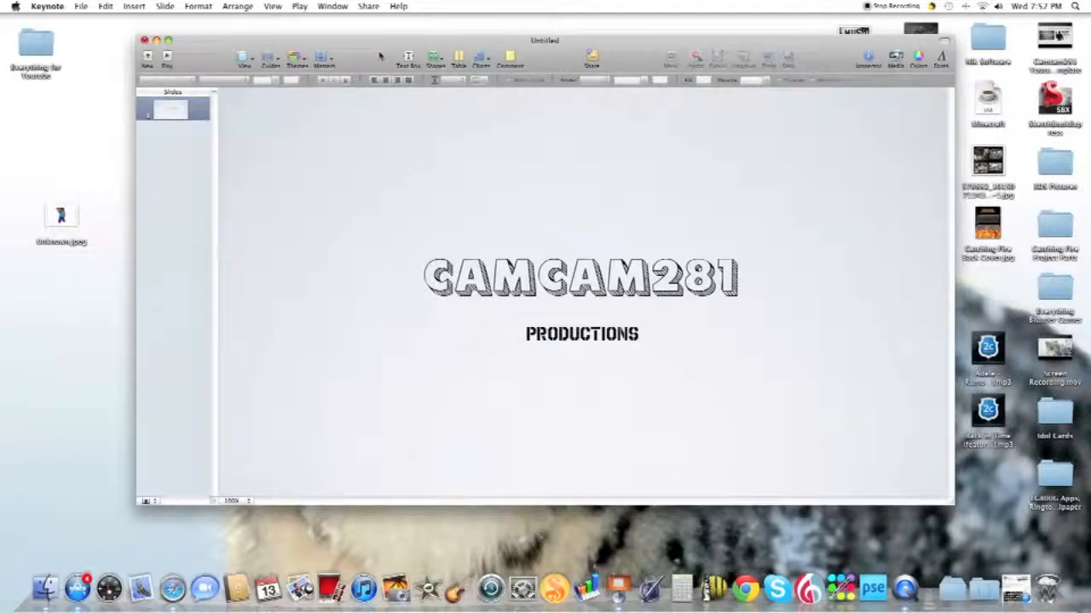
Insert an oval speech bubble shape and enlarge it into a wide ellipse covering both lines of text
{"action": "left_click", "coordinate": [440, 62]}
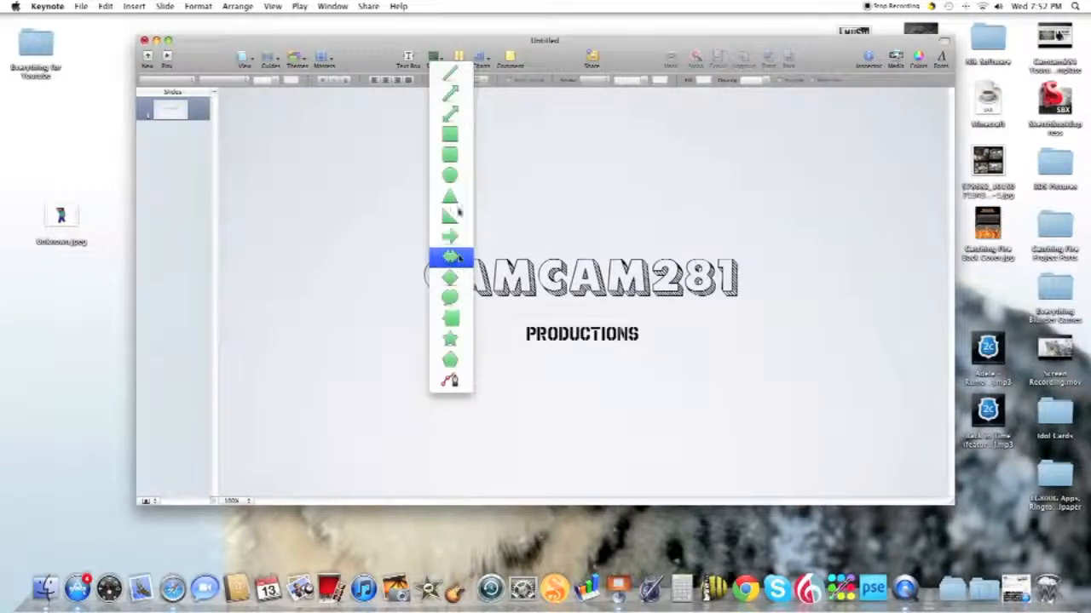
{"action": "left_click", "coordinate": [459, 301]}
{"action": "left_click_drag", "start_coordinate": [582, 294], "coordinate": [790, 219]}
{"action": "left_click_drag", "start_coordinate": [525, 337], "coordinate": [525, 345]}
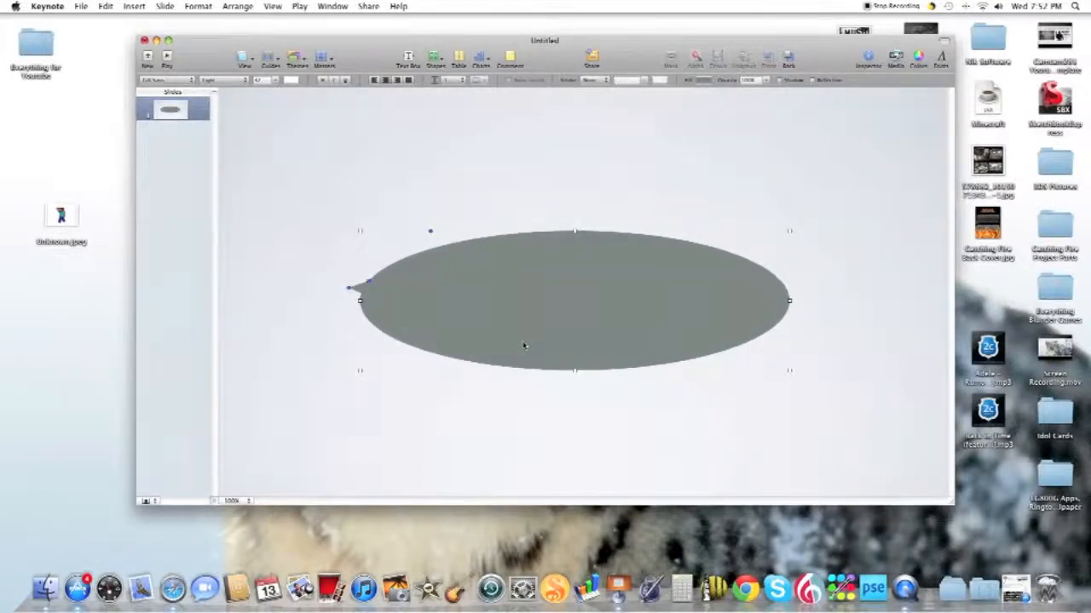
{"action": "left_click_drag", "start_coordinate": [788, 228], "coordinate": [792, 189]}
Point the speech bubble's tail down to the left, widen the tail's base and center the bubble on the slide
{"action": "left_click_drag", "start_coordinate": [349, 249], "coordinate": [317, 376]}
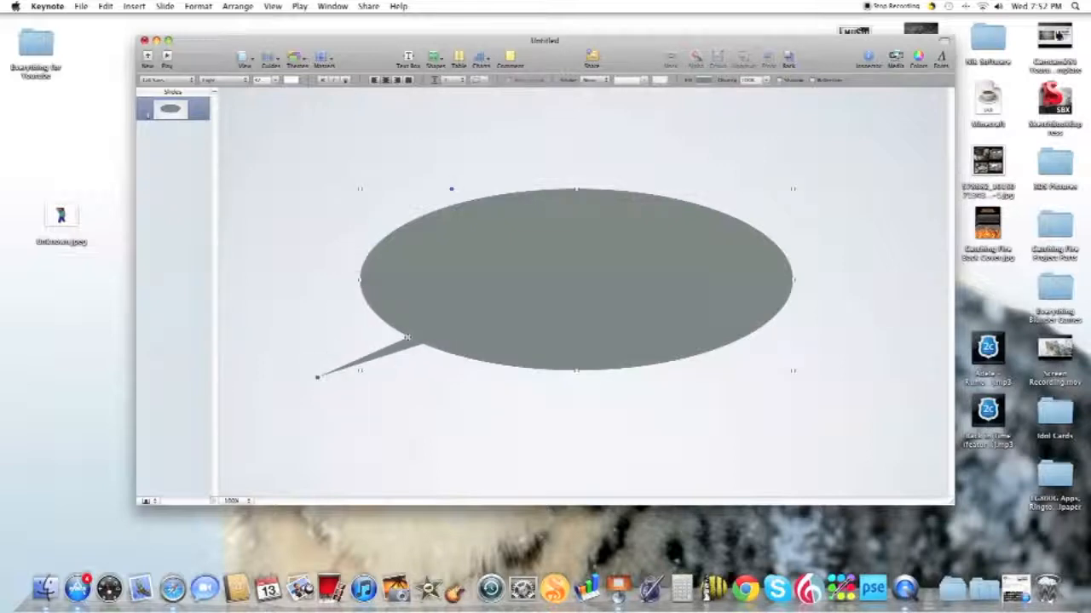
{"action": "left_click_drag", "start_coordinate": [406, 339], "coordinate": [396, 324]}
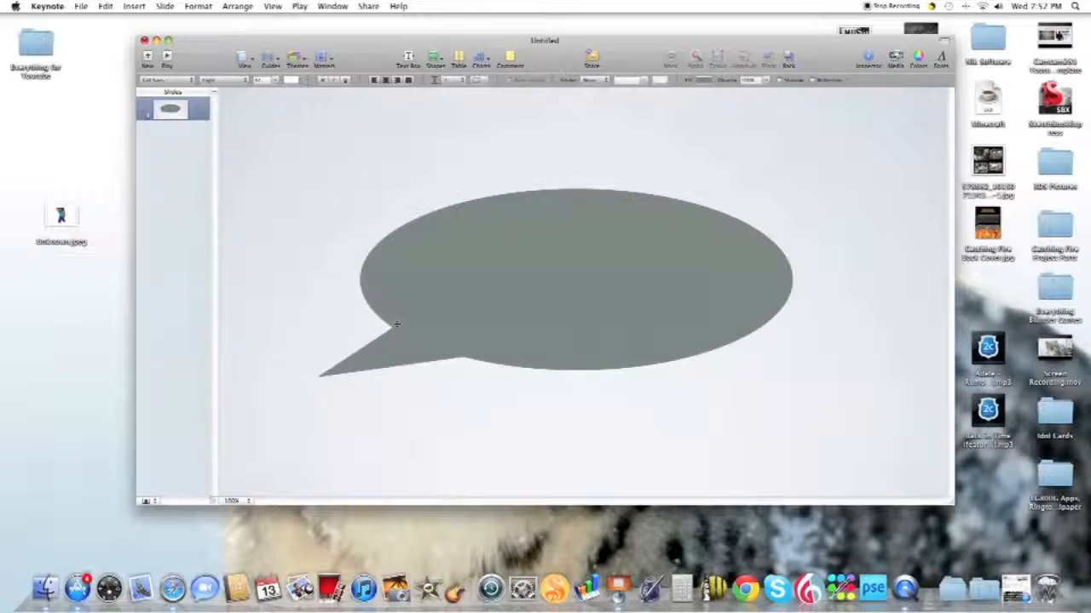
{"action": "left_click_drag", "start_coordinate": [553, 304], "coordinate": [561, 305]}
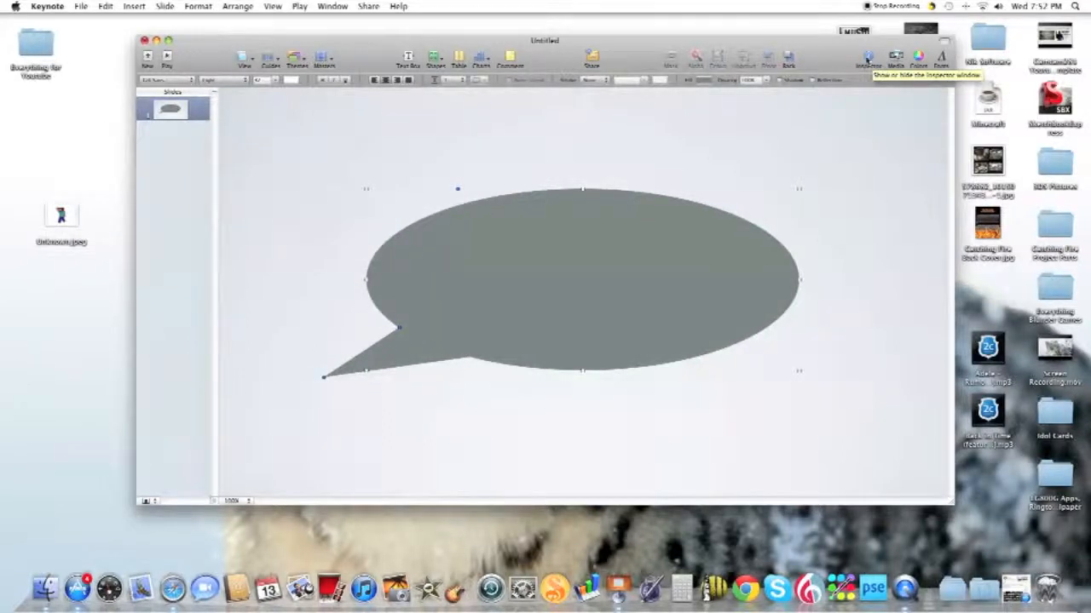
Fill the speech bubble with a bright blue from the color wheel
{"action": "left_click", "coordinate": [867, 57]}
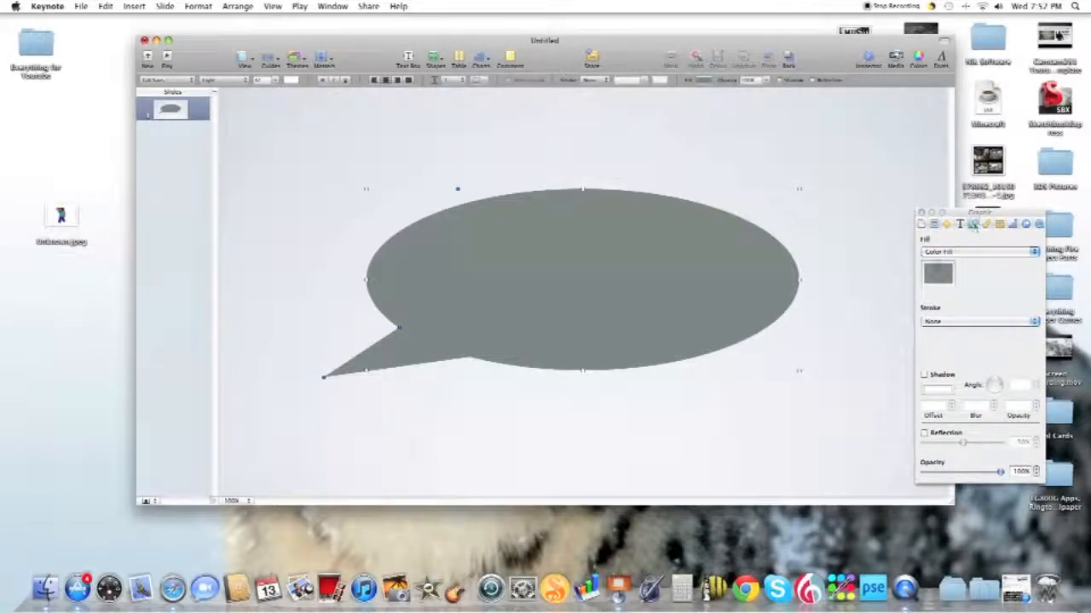
{"action": "left_click", "coordinate": [931, 278]}
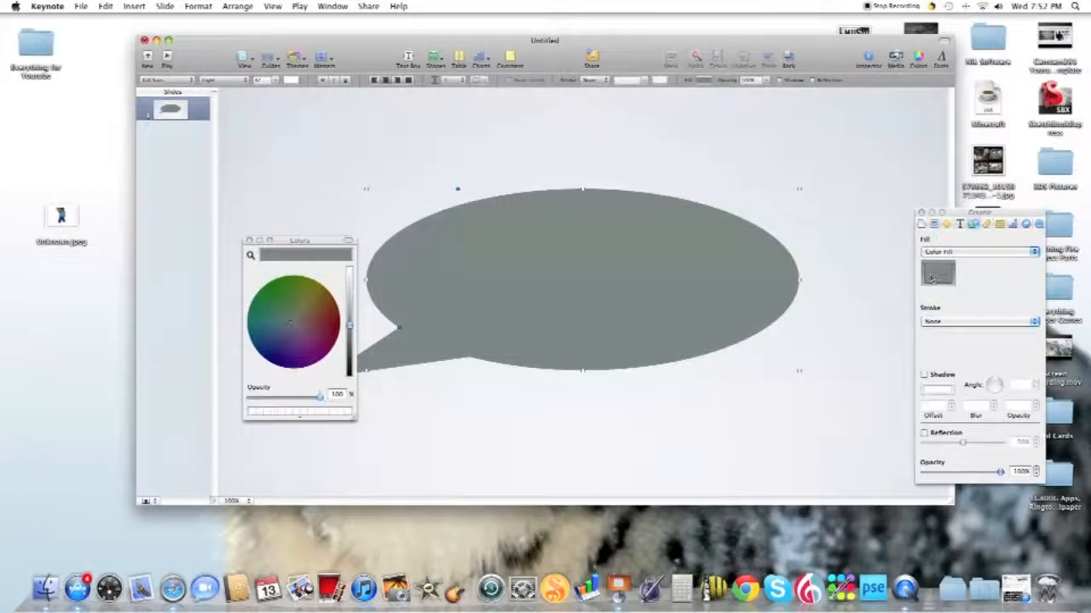
{"action": "left_click_drag", "start_coordinate": [266, 359], "coordinate": [254, 338]}
{"action": "left_click_drag", "start_coordinate": [349, 320], "coordinate": [349, 295]}
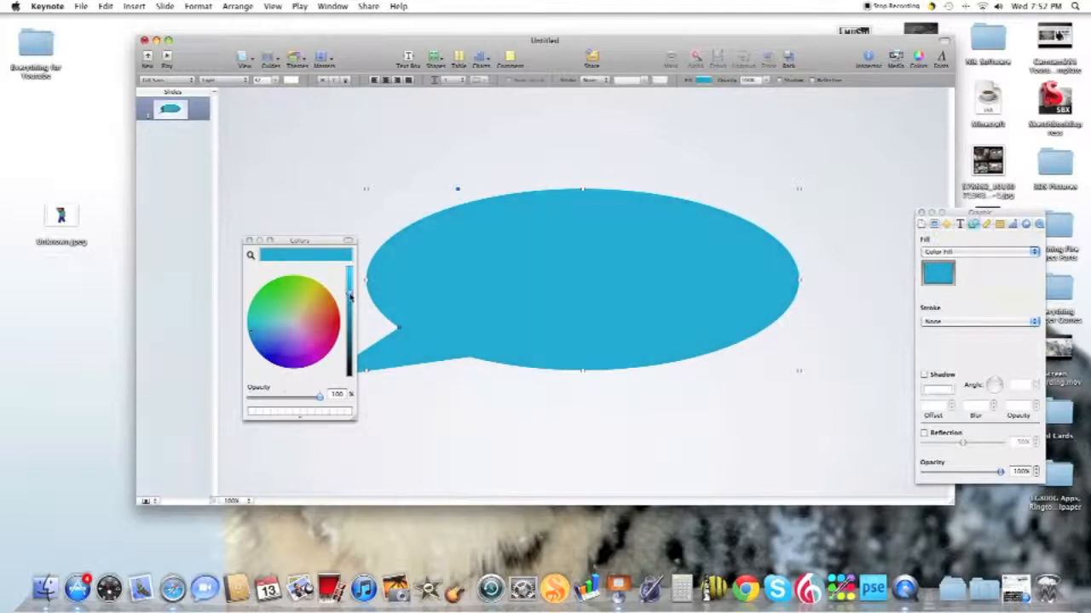
{"action": "left_click", "coordinate": [248, 241]}
{"action": "left_click", "coordinate": [751, 170]}
Send the speech bubble behind the text, then adjust the bubble's size and the title's position so both lines sit inside it
{"action": "left_click", "coordinate": [623, 263]}
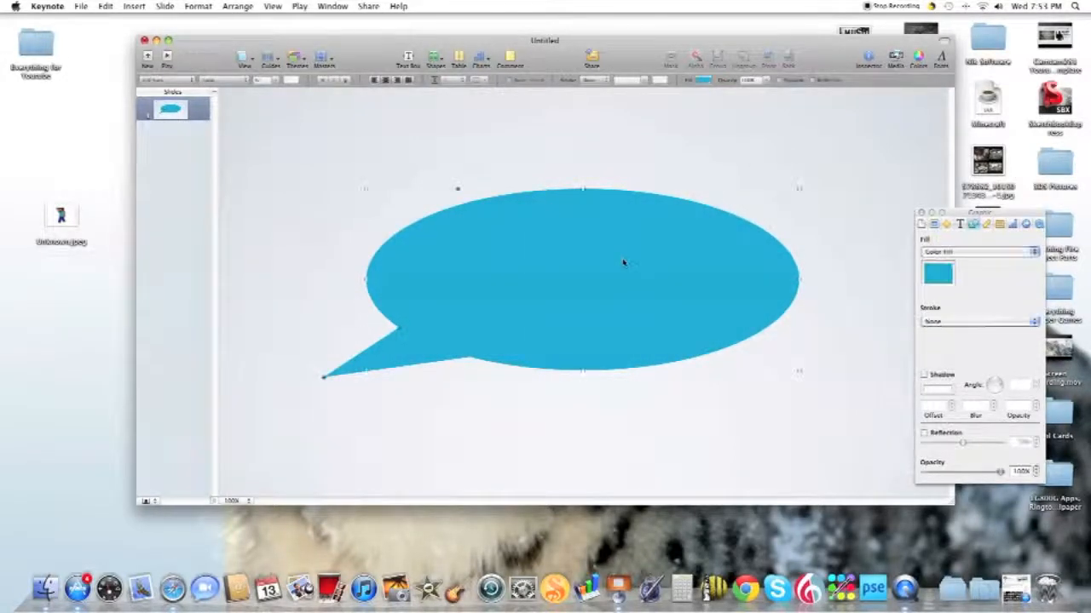
{"action": "left_click", "coordinate": [790, 57]}
{"action": "left_click_drag", "start_coordinate": [647, 219], "coordinate": [646, 238]}
{"action": "left_click_drag", "start_coordinate": [800, 205], "coordinate": [813, 187]}
{"action": "mouse_move", "coordinate": [619, 284]}
{"action": "left_mouse_down"}
{"action": "mouse_move", "coordinate": [624, 261]}
{"action": "mouse_move", "coordinate": [624, 282]}
{"action": "mouse_move", "coordinate": [617, 271]}
{"action": "left_mouse_up"}
Insert a rounded rectangle of about 599 x 100 px centered over the CAMCAM281 title inside the bubble
{"action": "left_click", "coordinate": [435, 58]}
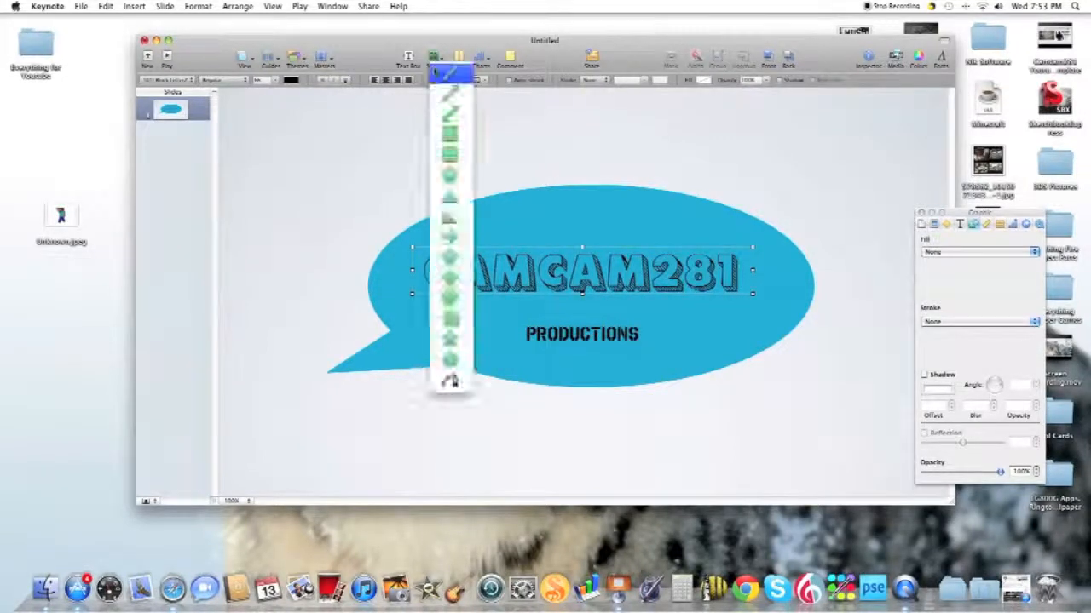
{"action": "left_click", "coordinate": [467, 154]}
{"action": "left_click_drag", "start_coordinate": [580, 304], "coordinate": [754, 270]}
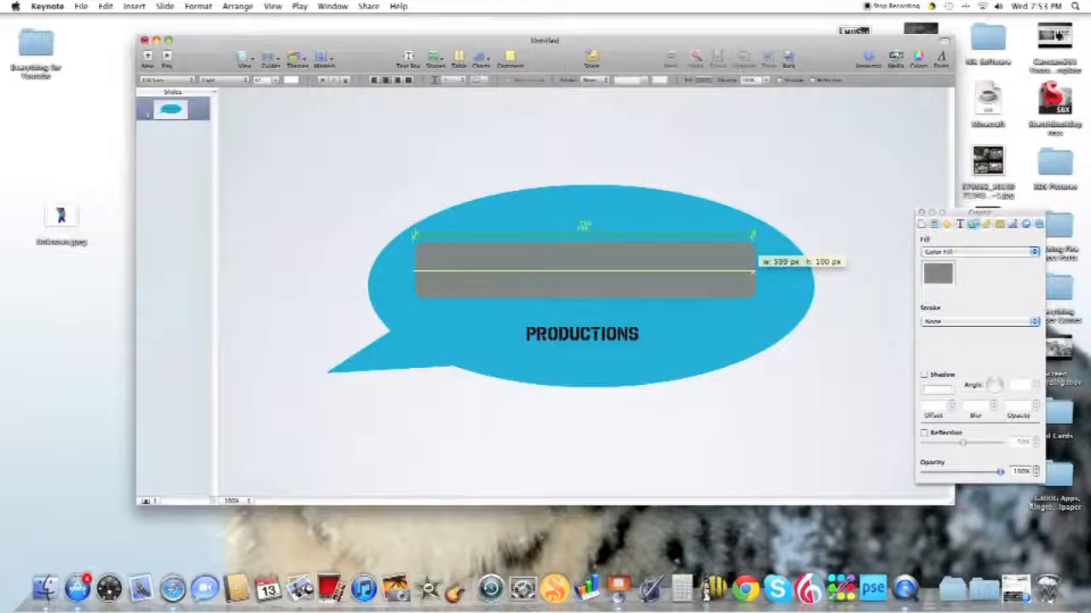
{"action": "left_click_drag", "start_coordinate": [754, 271], "coordinate": [754, 271]}
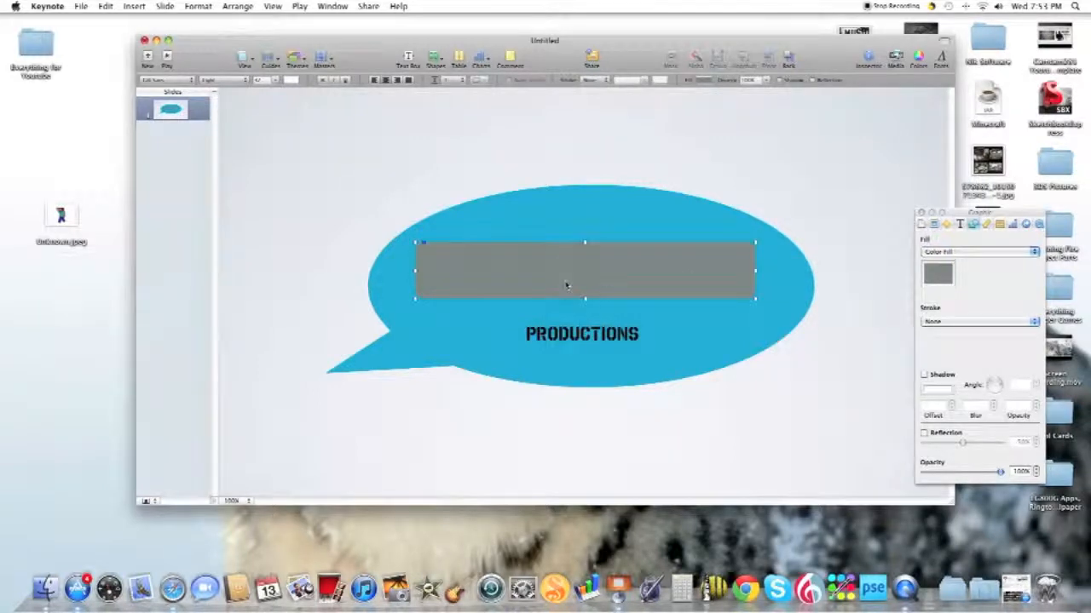
{"action": "left_click_drag", "start_coordinate": [568, 283], "coordinate": [571, 282]}
Fill the rounded rectangle with white at full brightness
{"action": "left_click", "coordinate": [937, 273]}
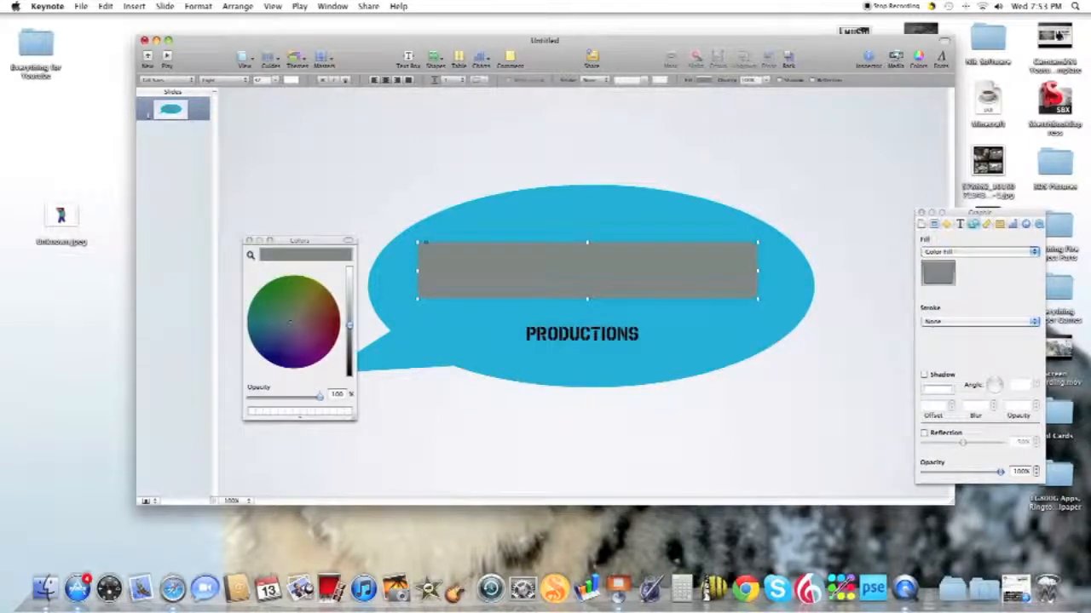
{"action": "left_click_drag", "start_coordinate": [349, 328], "coordinate": [348, 269]}
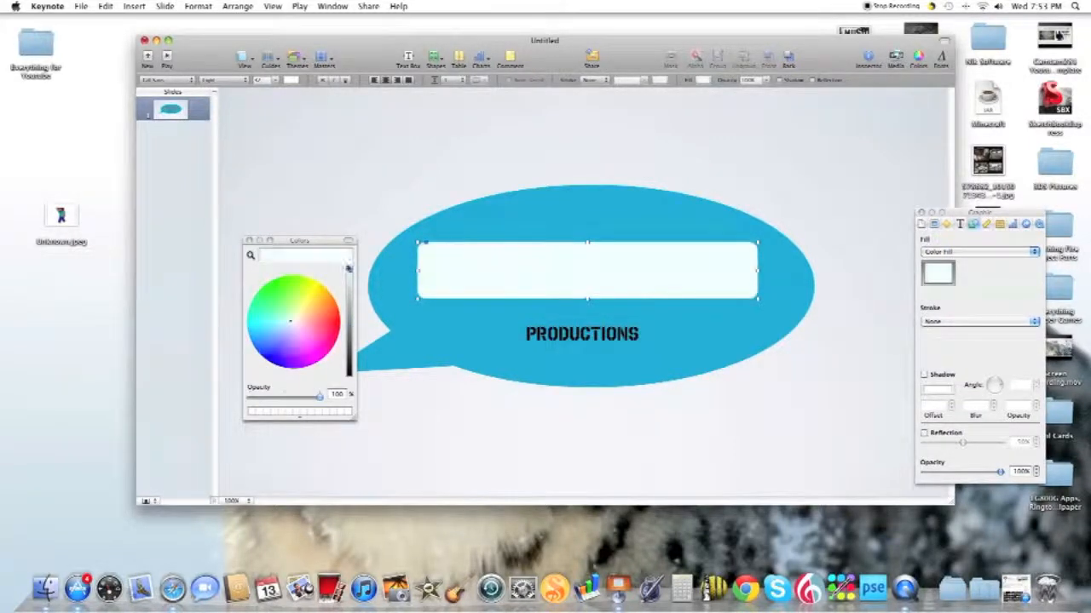
{"action": "left_click", "coordinate": [246, 241]}
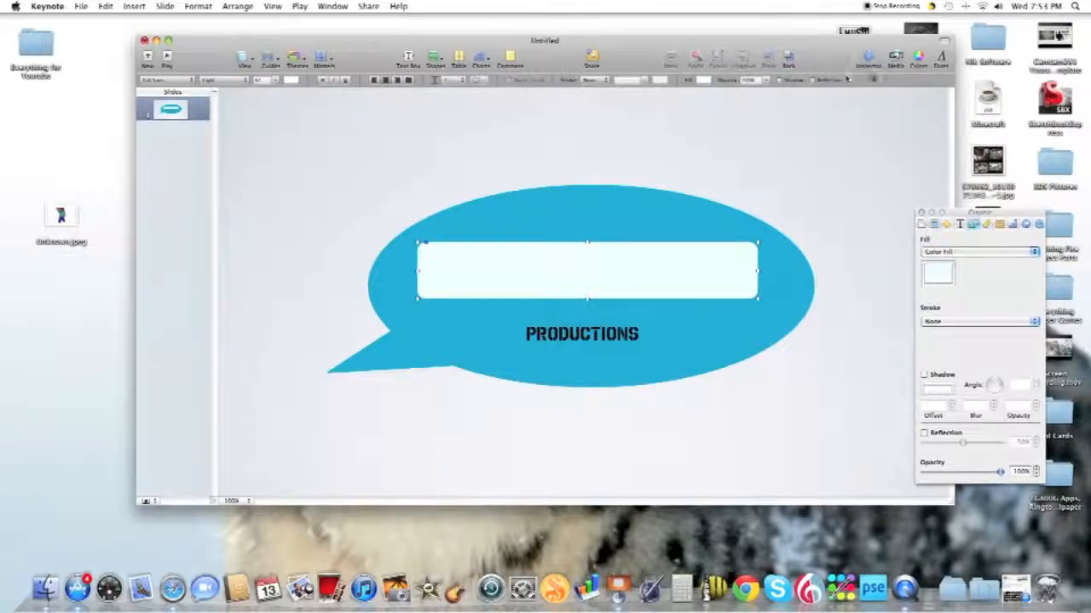
Send the white rounded rectangle behind the CAMCAM281 title, and place the speech bubble at the very back
{"action": "left_click", "coordinate": [788, 59]}
{"action": "left_click", "coordinate": [635, 195]}
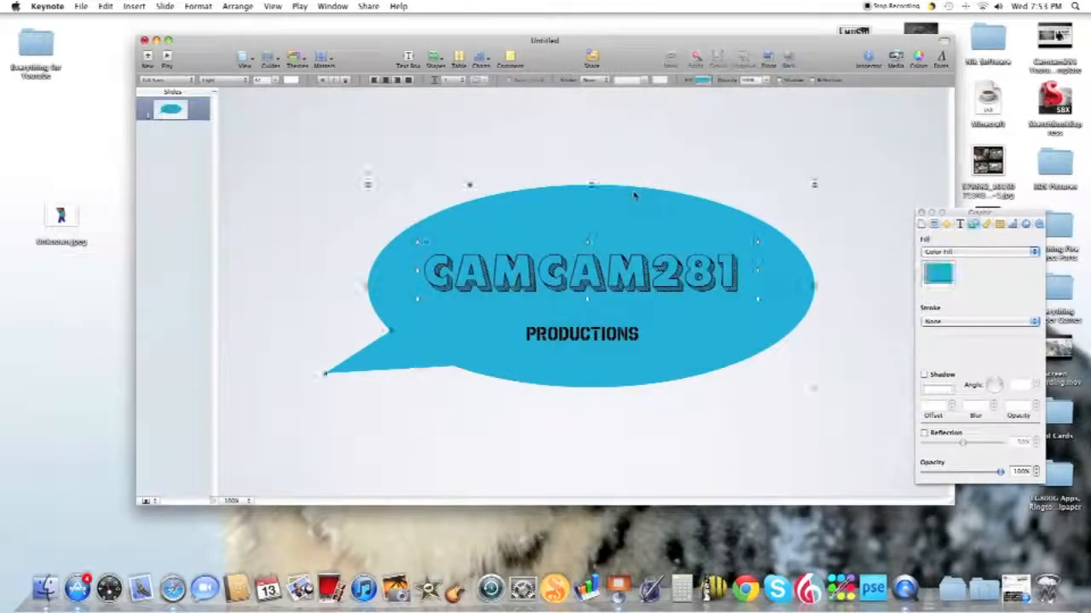
{"action": "left_click", "coordinate": [787, 59]}
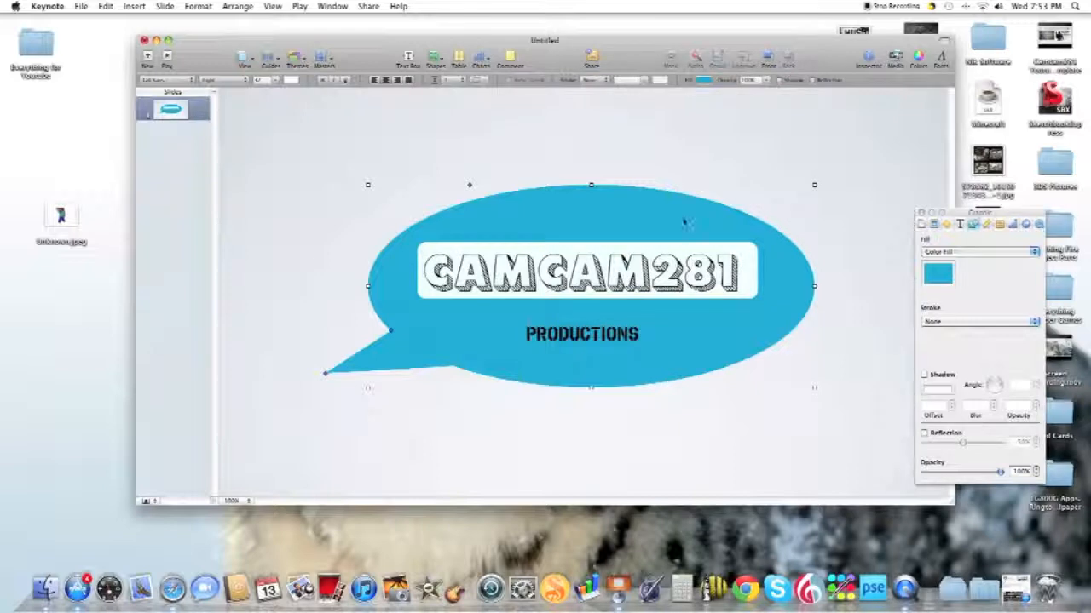
Apply a Picture Frame stroke to the white rectangle behind the CAMCAM281 title
{"action": "left_click", "coordinate": [549, 253]}
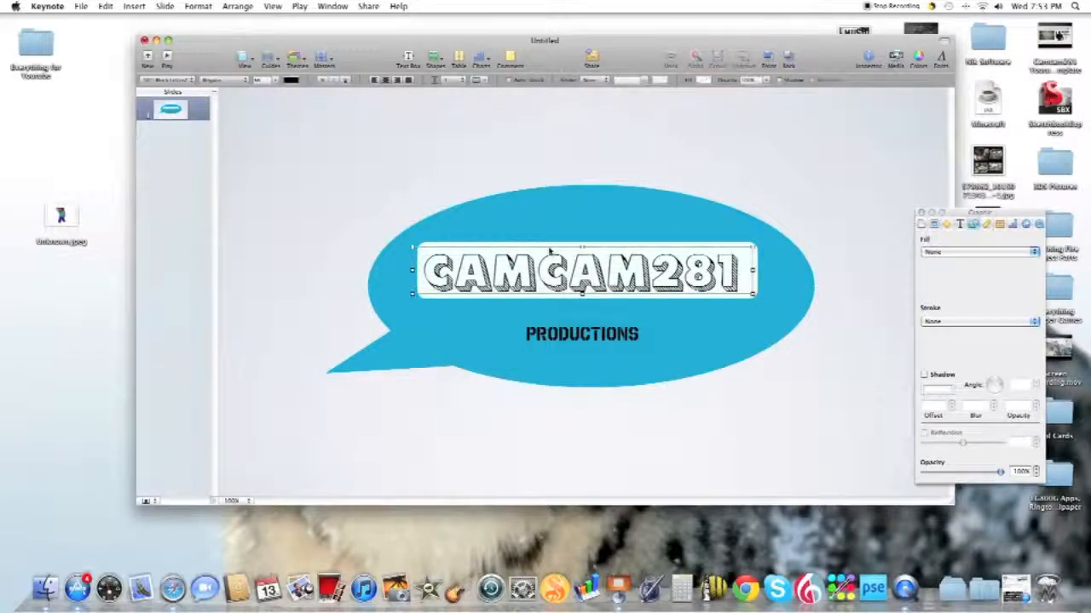
{"action": "left_click", "coordinate": [550, 247]}
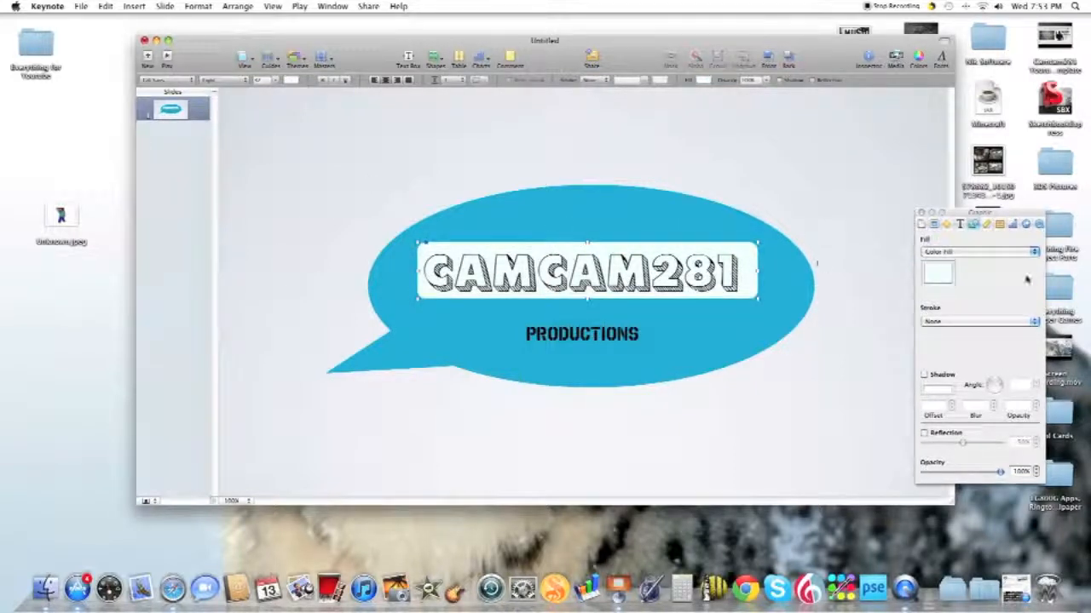
{"action": "left_click", "coordinate": [942, 322]}
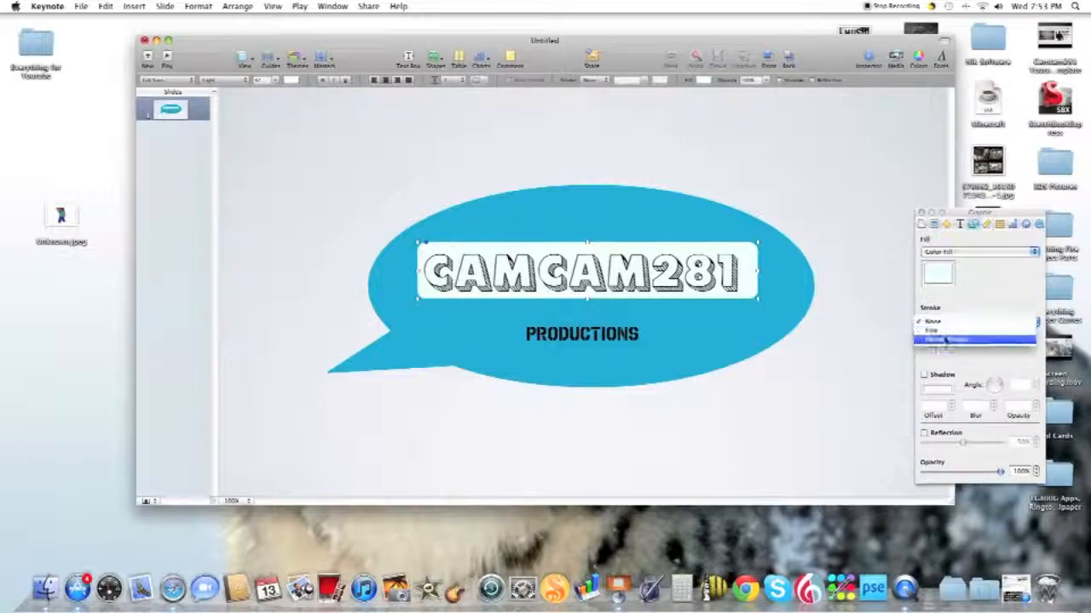
{"action": "left_click", "coordinate": [945, 339]}
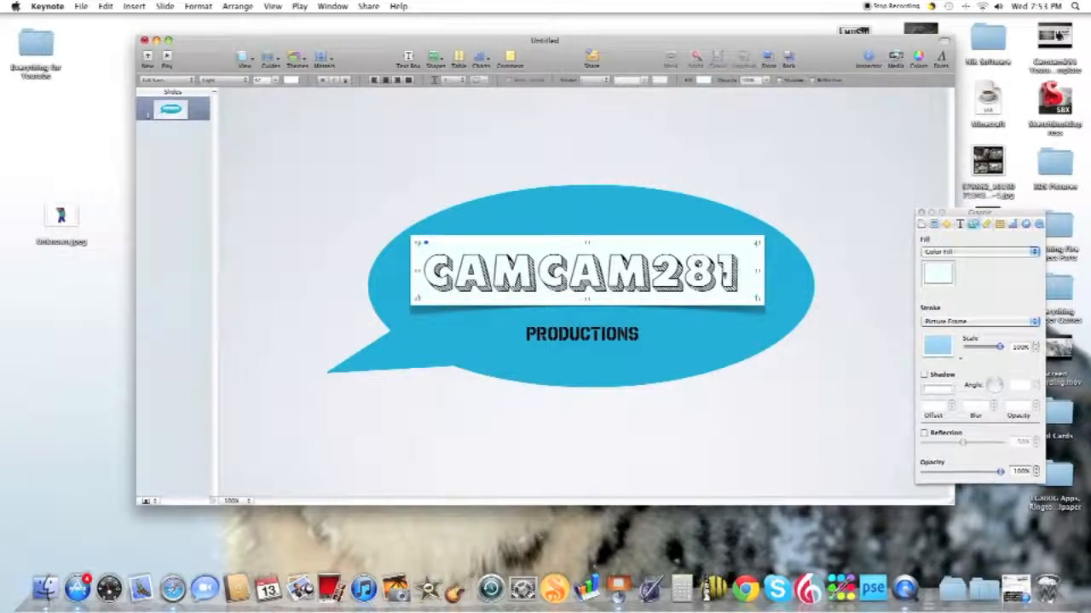
{"action": "left_click", "coordinate": [856, 197]}
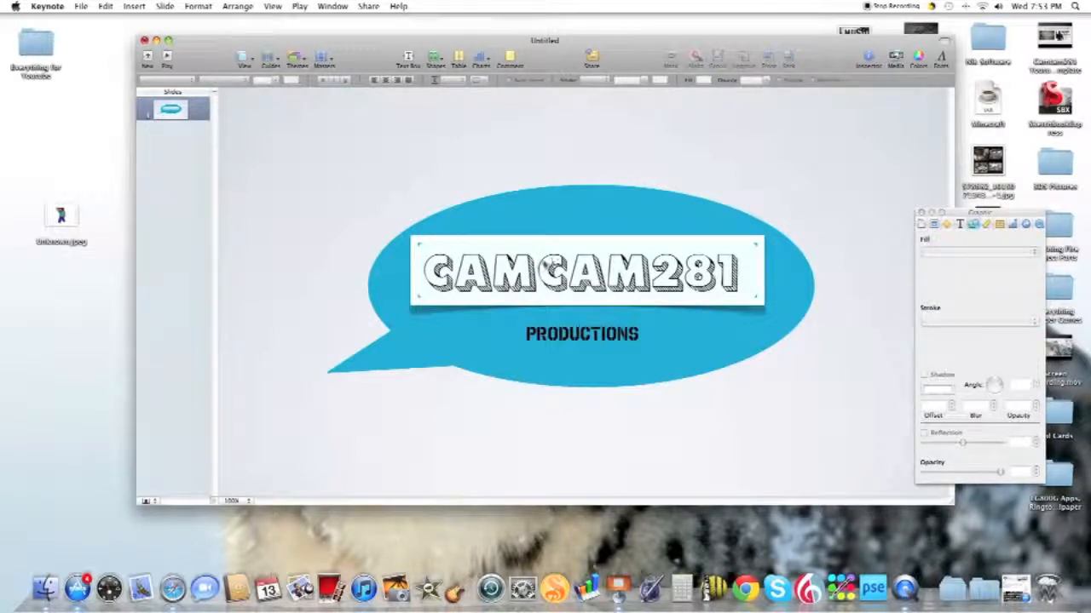
Insert a rounded rectangle covering the PRODUCTIONS text and fill it with white at full brightness
{"action": "left_click", "coordinate": [601, 334]}
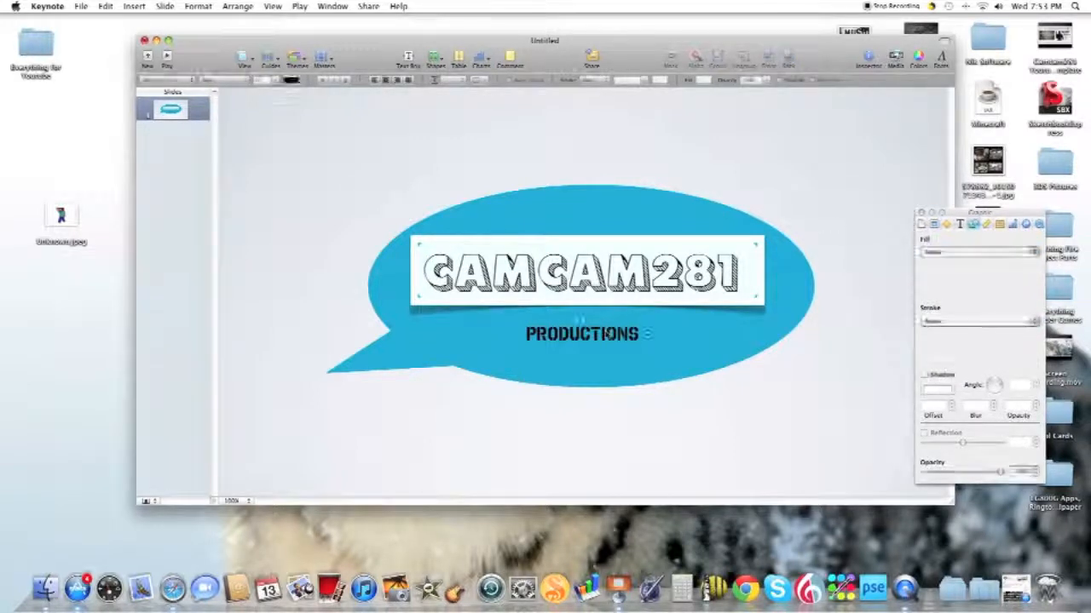
{"action": "left_click", "coordinate": [434, 60]}
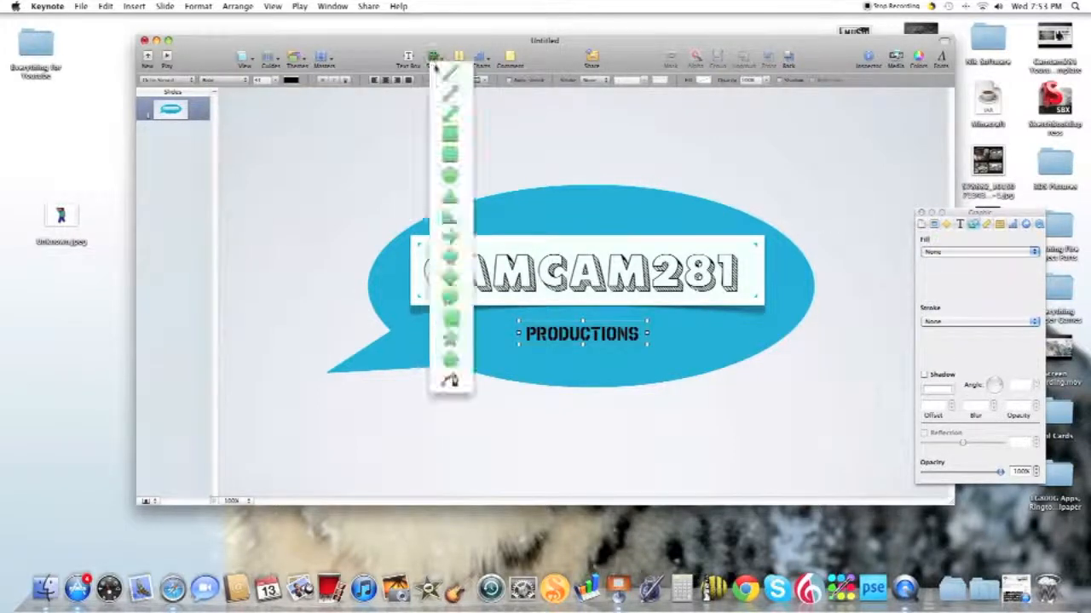
{"action": "left_click", "coordinate": [449, 153]}
{"action": "left_click_drag", "start_coordinate": [579, 290], "coordinate": [648, 341]}
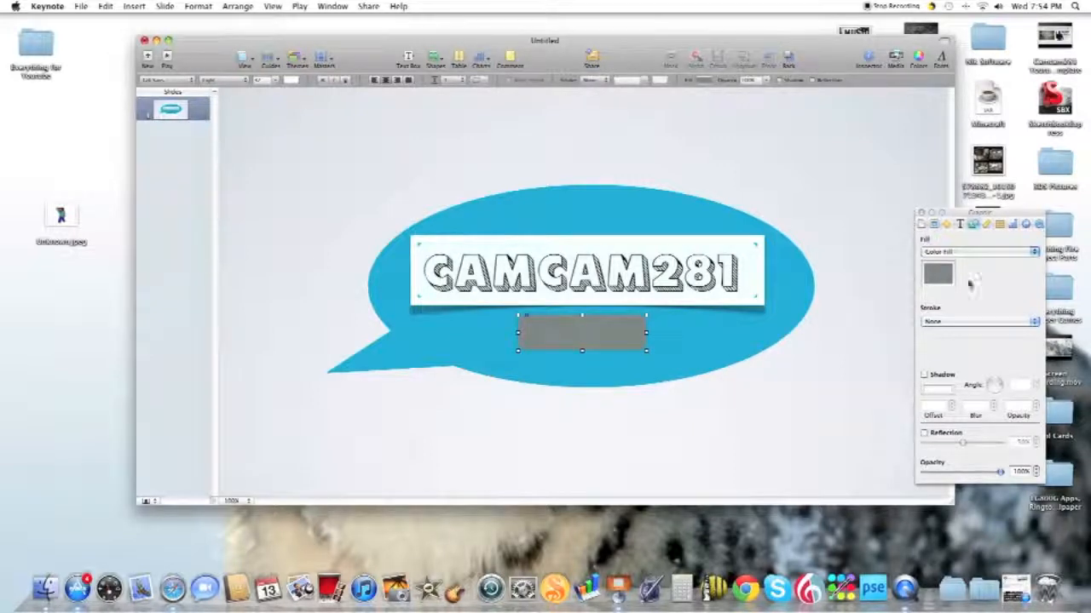
{"action": "left_click", "coordinate": [937, 272]}
{"action": "left_click_drag", "start_coordinate": [348, 327], "coordinate": [349, 268]}
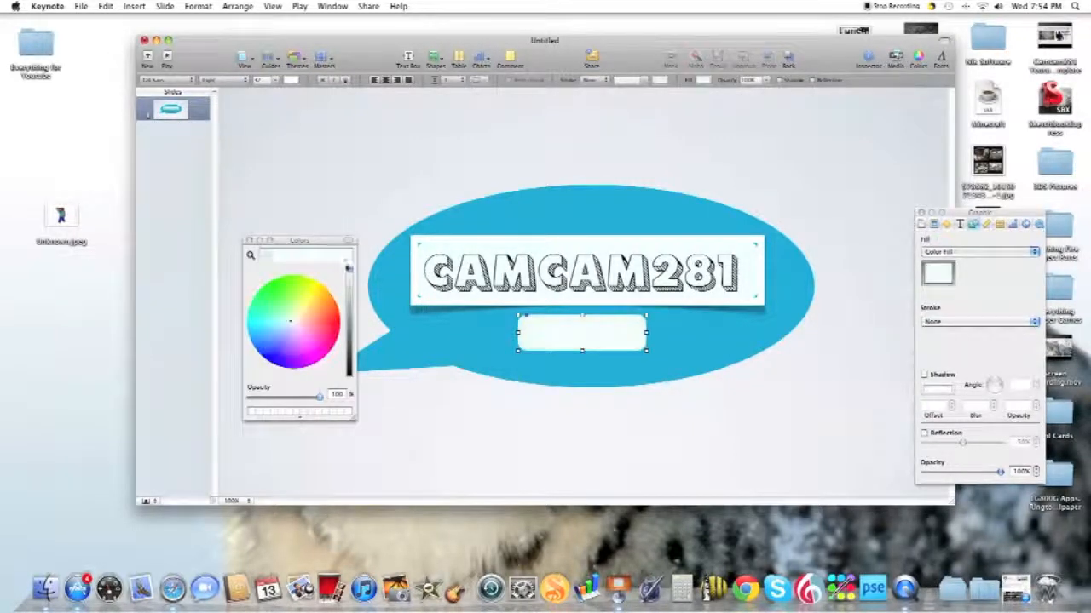
{"action": "left_click", "coordinate": [247, 240]}
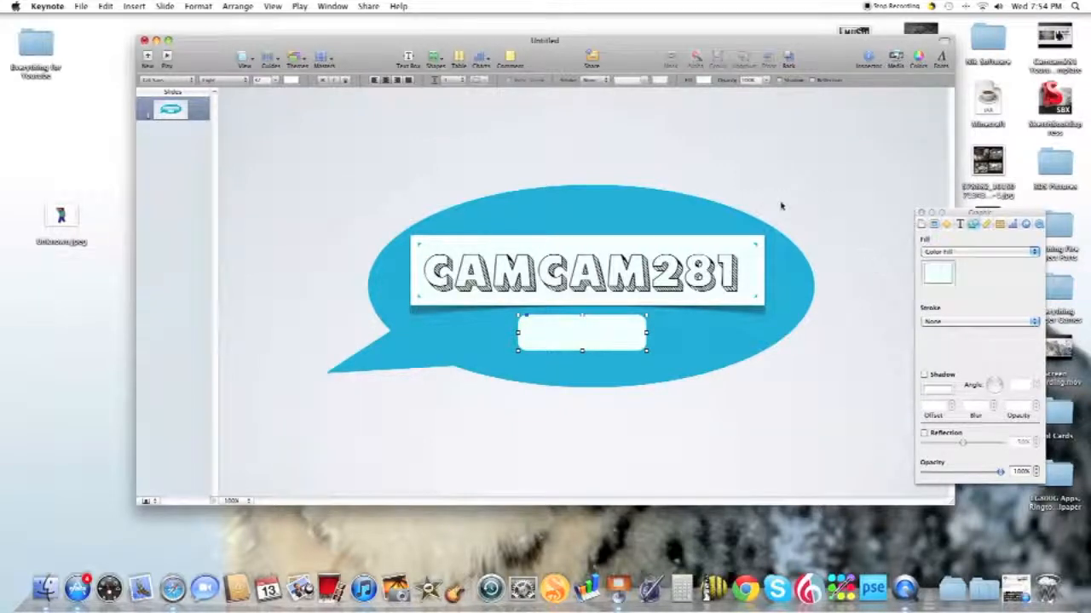
Send the small white rectangle behind the PRODUCTIONS text, keeping the speech bubble at the very back
{"action": "left_click", "coordinate": [788, 58]}
{"action": "left_click", "coordinate": [654, 205]}
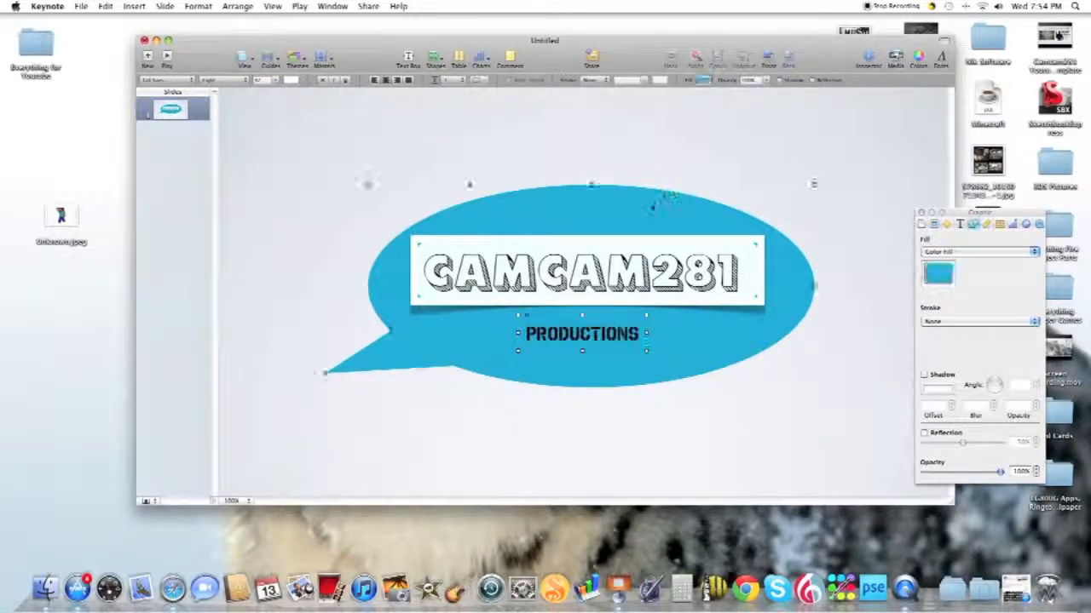
{"action": "left_click", "coordinate": [788, 62]}
Apply a Picture Frame stroke to the small white rectangle behind the PRODUCTIONS text
{"action": "left_click", "coordinate": [612, 324]}
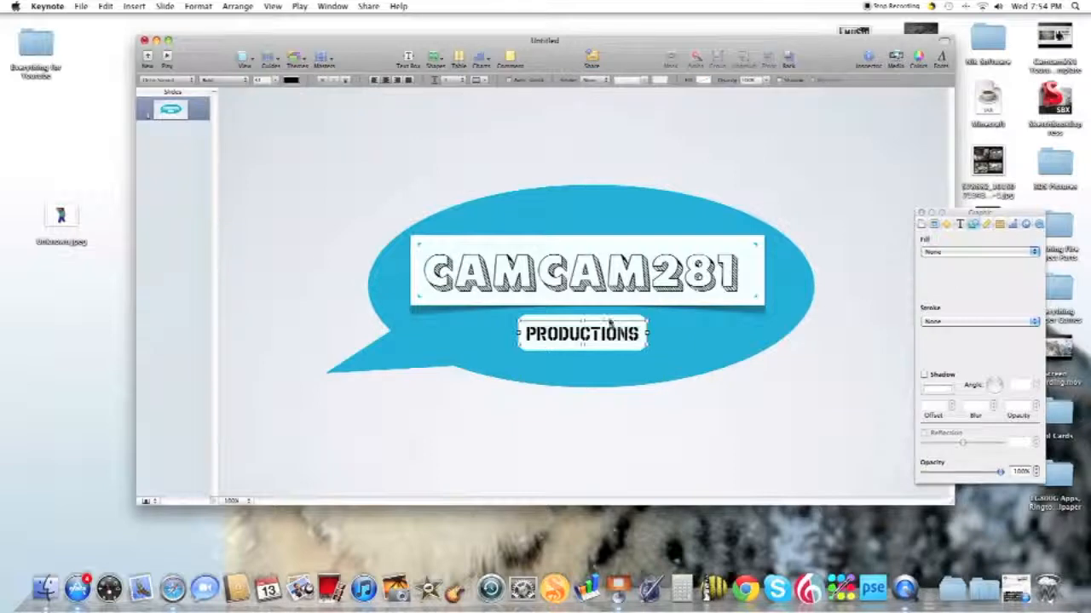
{"action": "left_click", "coordinate": [978, 322]}
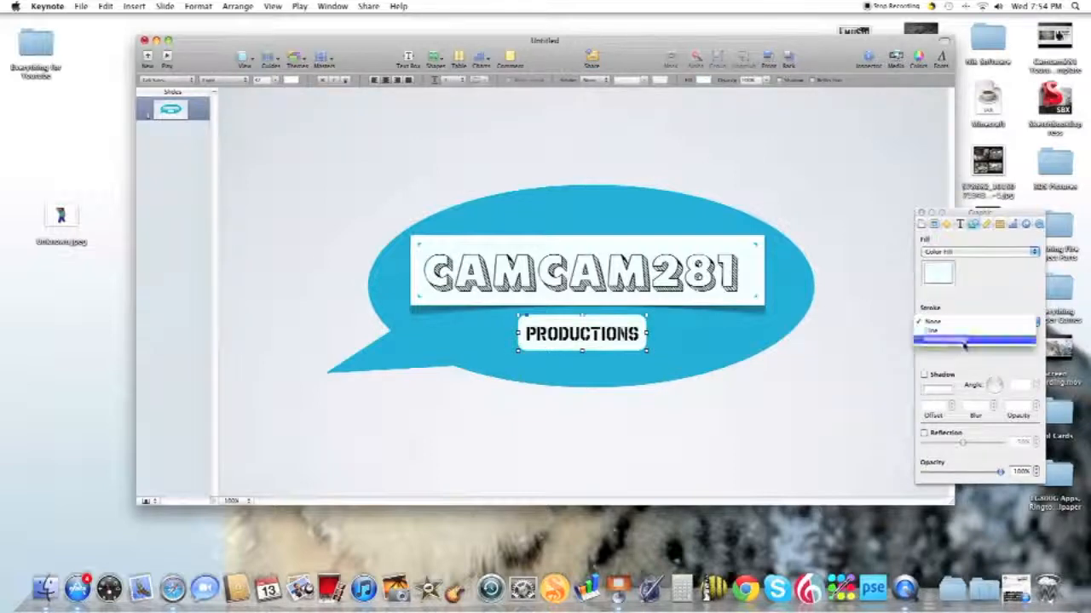
{"action": "left_click", "coordinate": [964, 342]}
{"action": "left_click", "coordinate": [720, 378]}
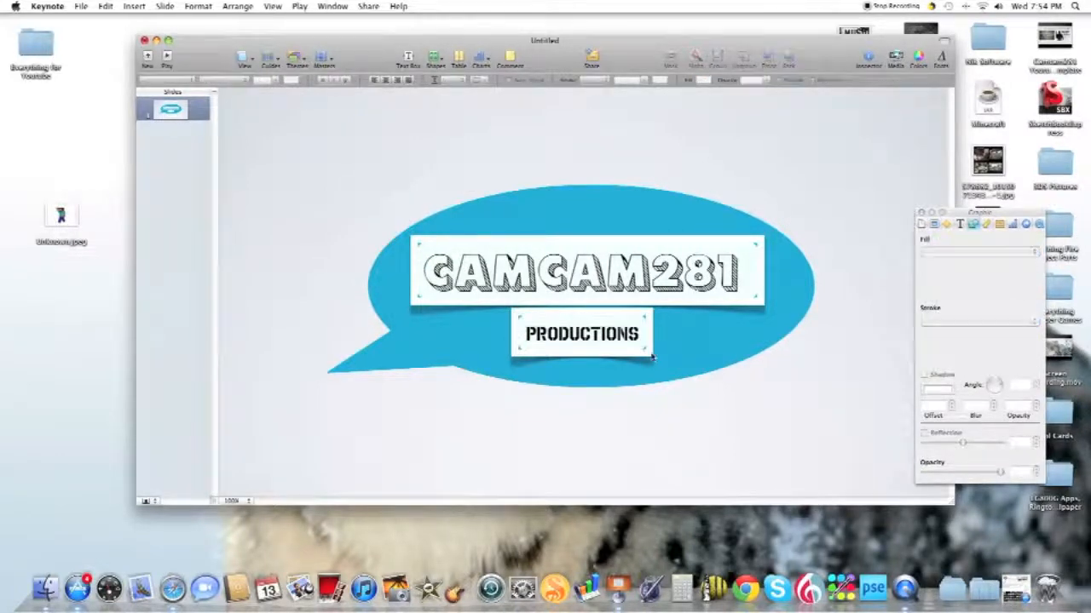
Move the PRODUCTIONS text and its framed backing slightly down and center them beneath the CAMCAM281 title
{"action": "left_click_drag", "start_coordinate": [594, 319], "coordinate": [587, 342]}
{"action": "left_click_drag", "start_coordinate": [588, 342], "coordinate": [589, 343]}
{"action": "left_click", "coordinate": [596, 399]}
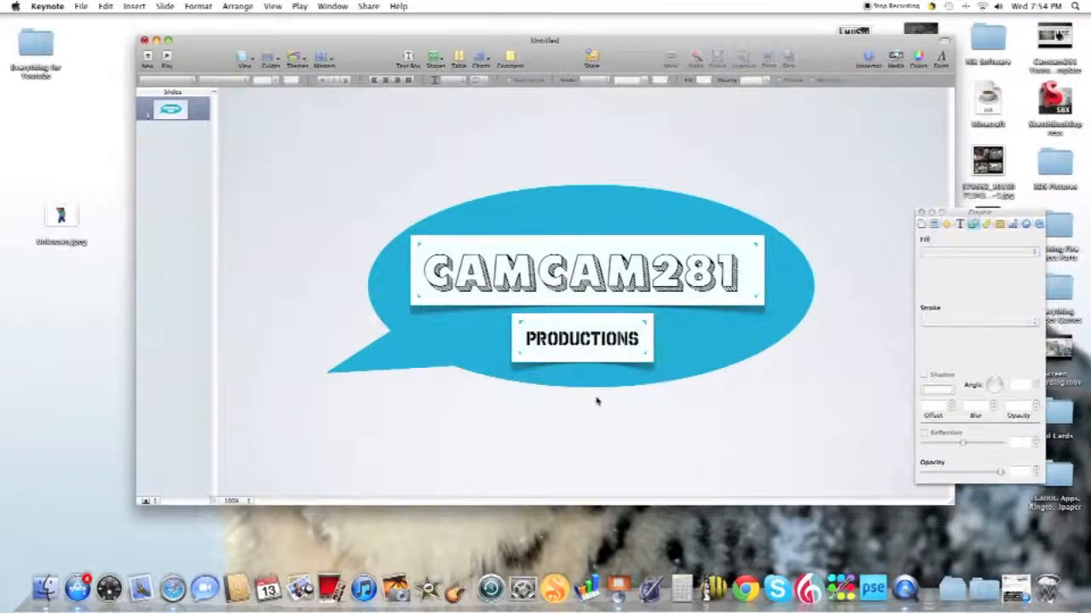
{"action": "left_click_drag", "start_coordinate": [583, 316], "coordinate": [594, 340]}
{"action": "left_click", "coordinate": [586, 323]}
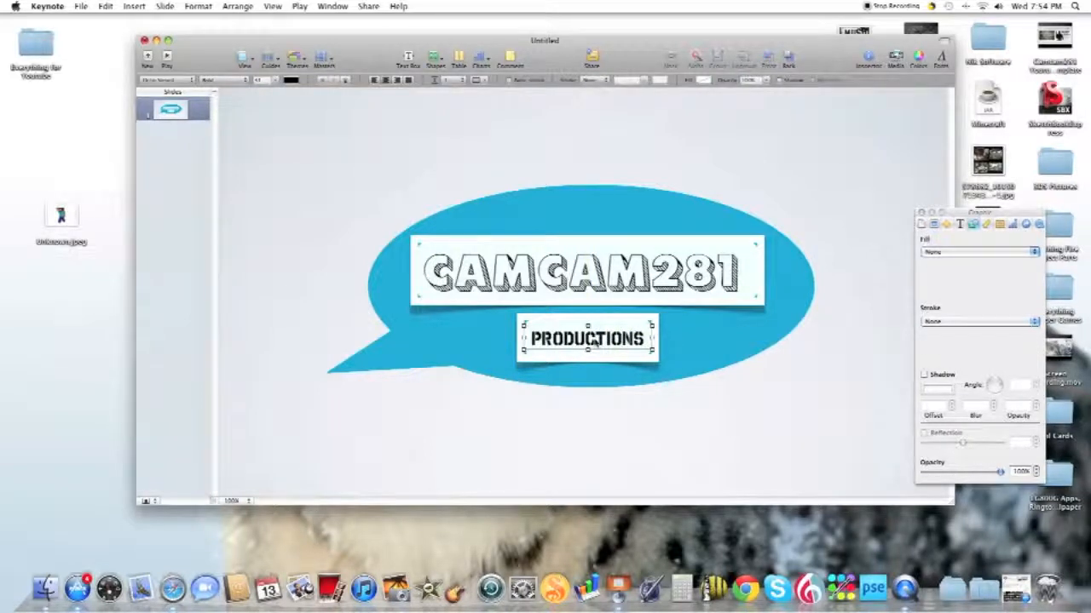
{"action": "left_click", "coordinate": [601, 434]}
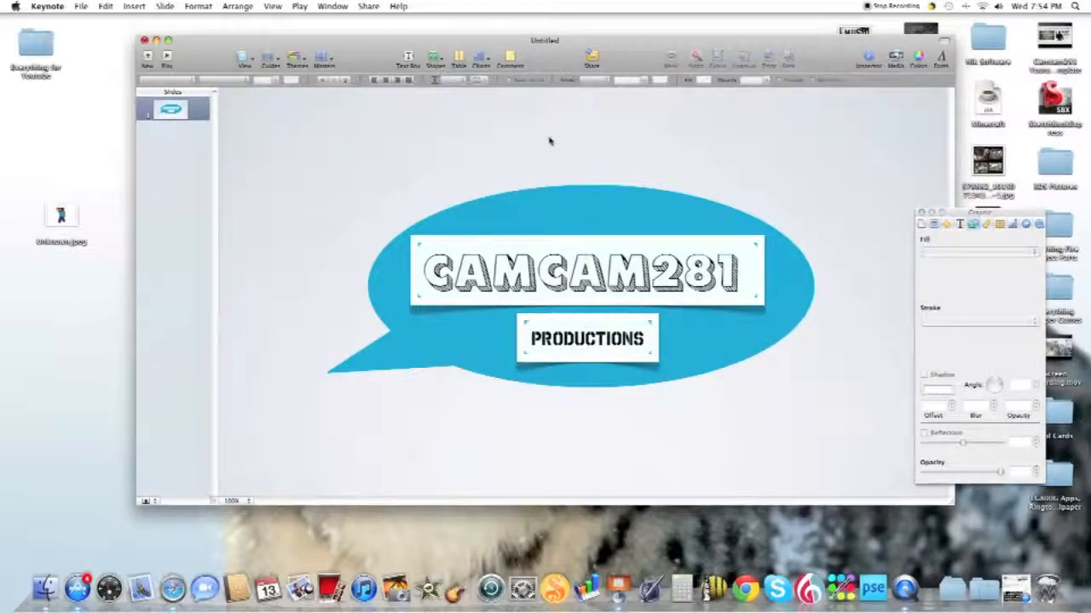
Add the desktop image Unknown.jpeg to the slide, enlarge it, and place it over the speech bubble's upper-left part
{"action": "left_click_drag", "start_coordinate": [60, 217], "coordinate": [338, 213]}
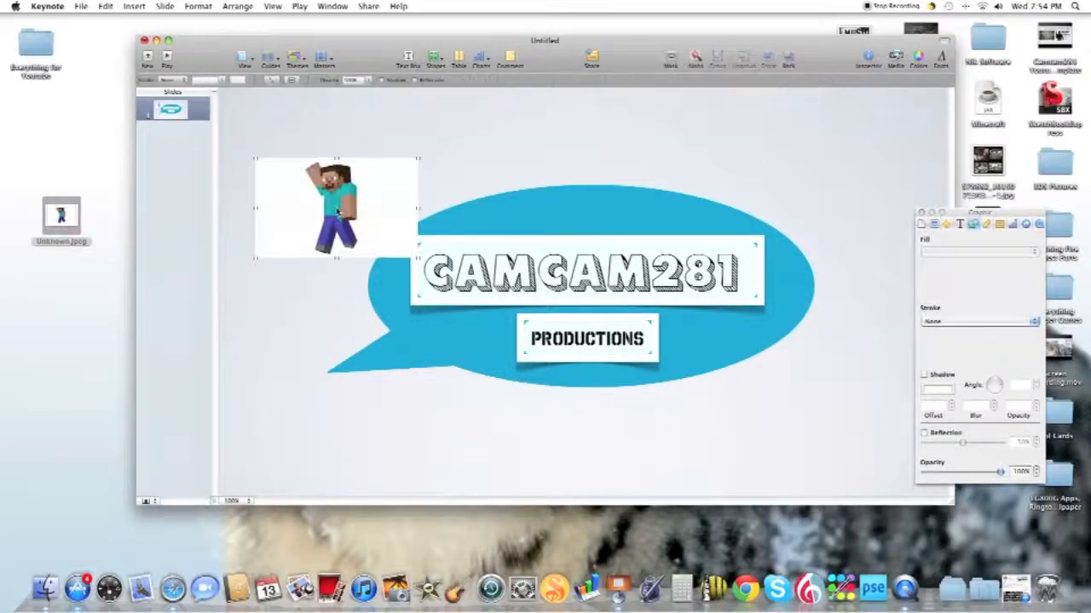
{"action": "left_click_drag", "start_coordinate": [412, 254], "coordinate": [537, 303]}
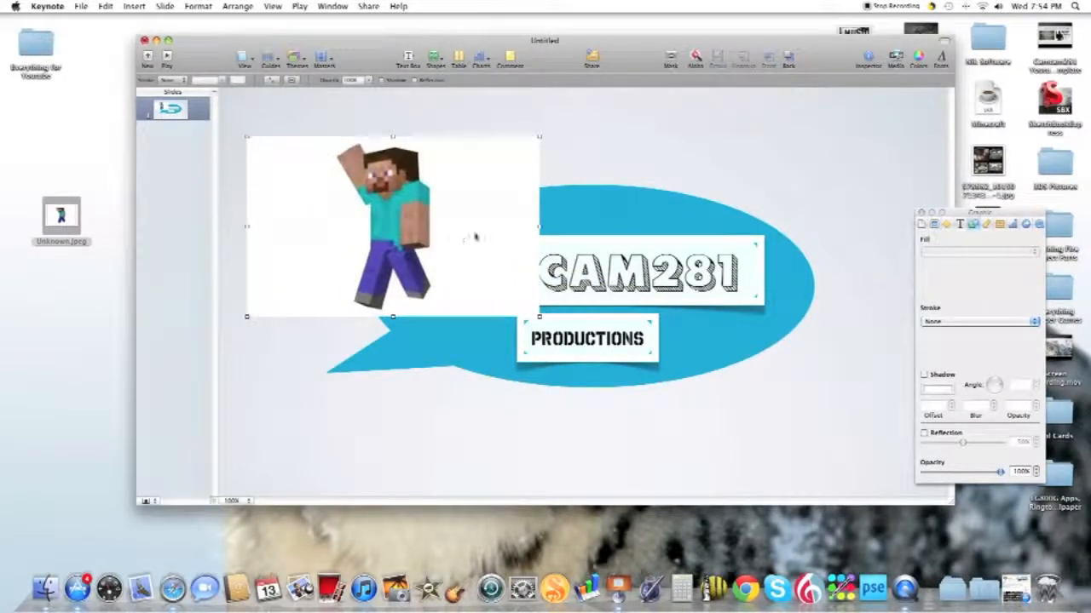
{"action": "left_click_drag", "start_coordinate": [407, 235], "coordinate": [430, 224]}
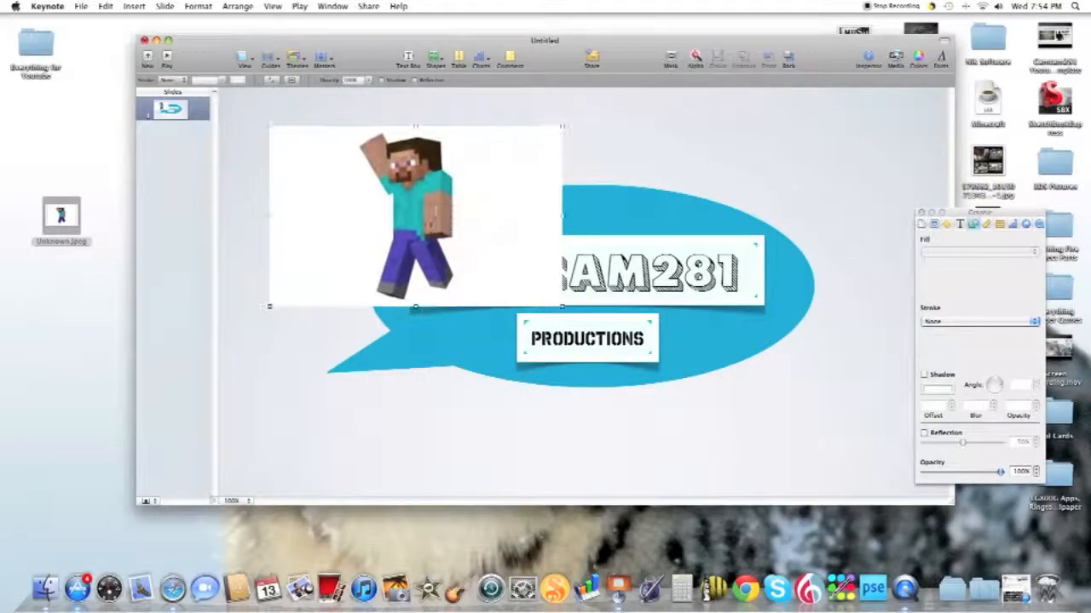
Make the white background of the character image transparent with the Alpha tool
{"action": "left_click", "coordinate": [695, 58]}
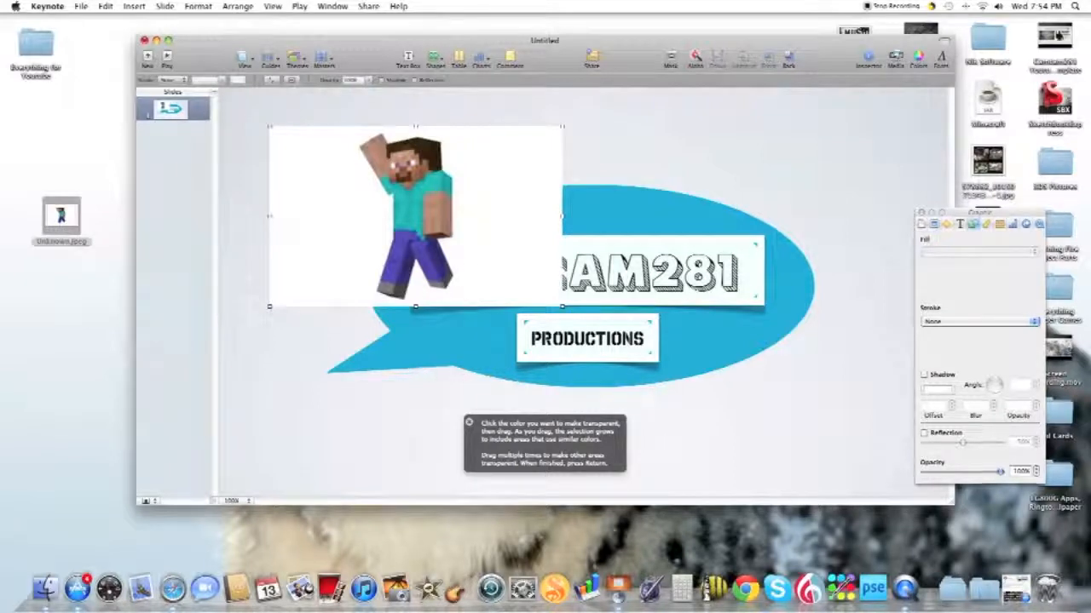
{"action": "left_click_drag", "start_coordinate": [494, 162], "coordinate": [494, 229]}
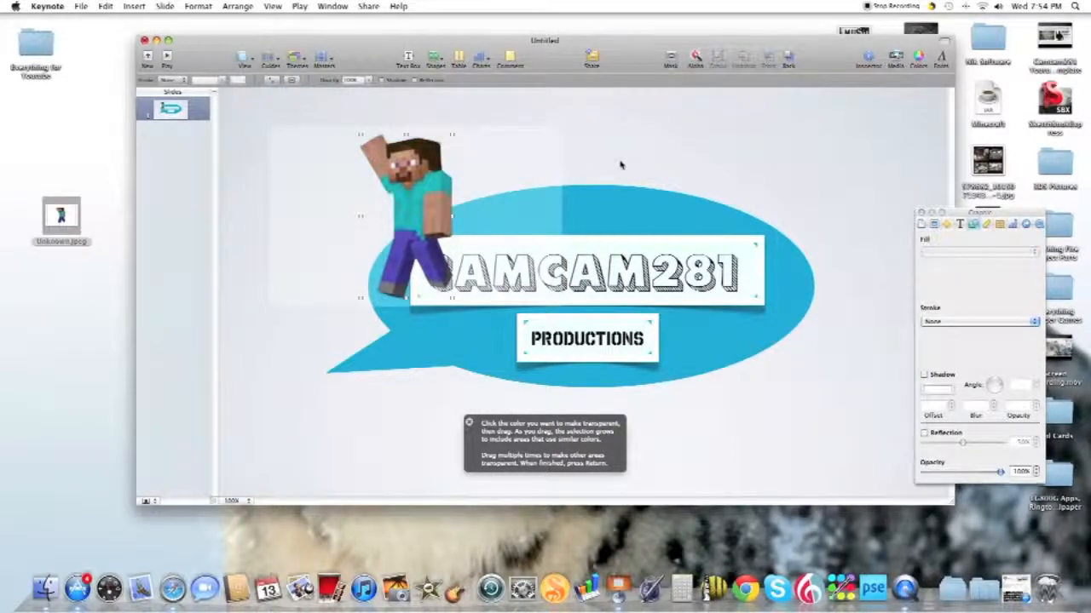
{"action": "key", "text": "Return"}
Send the character image behind the speech bubble and position it at about x 548 px, y 258 px, peeking over the bubble's upper-left edge
{"action": "mouse_move", "coordinate": [416, 208]}
{"action": "left_mouse_down"}
{"action": "mouse_move", "coordinate": [349, 208]}
{"action": "mouse_move", "coordinate": [383, 243]}
{"action": "mouse_move", "coordinate": [400, 234]}
{"action": "mouse_move", "coordinate": [392, 267]}
{"action": "mouse_move", "coordinate": [385, 247]}
{"action": "mouse_move", "coordinate": [416, 240]}
{"action": "mouse_move", "coordinate": [413, 225]}
{"action": "left_mouse_up"}
{"action": "left_click", "coordinate": [786, 59]}
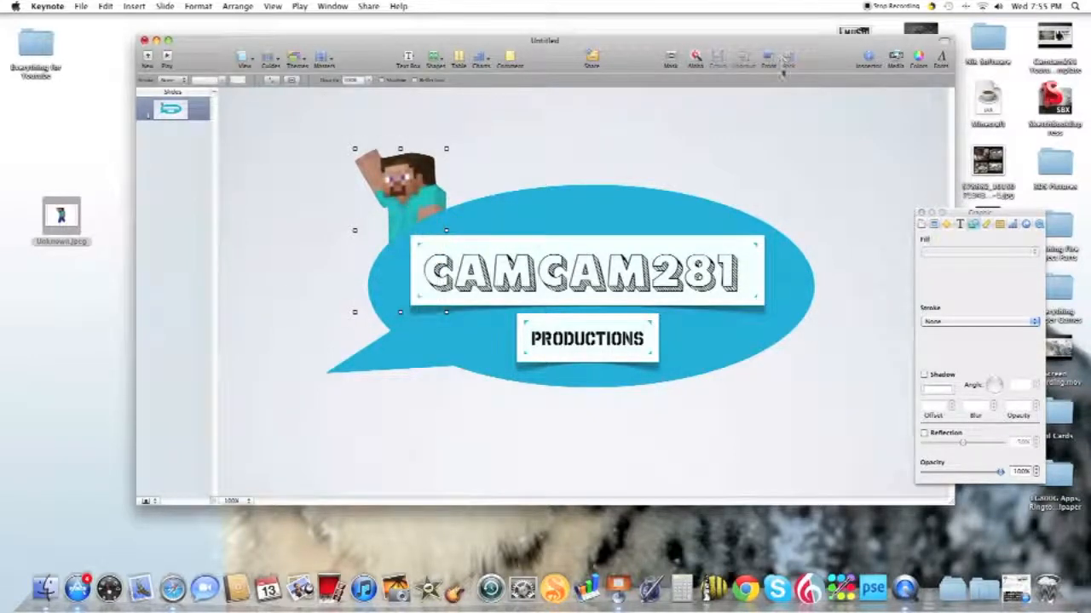
{"action": "mouse_move", "coordinate": [423, 182]}
{"action": "left_mouse_down"}
{"action": "mouse_move", "coordinate": [425, 213]}
{"action": "mouse_move", "coordinate": [415, 219]}
{"action": "mouse_move", "coordinate": [443, 171]}
{"action": "mouse_move", "coordinate": [427, 196]}
{"action": "left_mouse_up"}
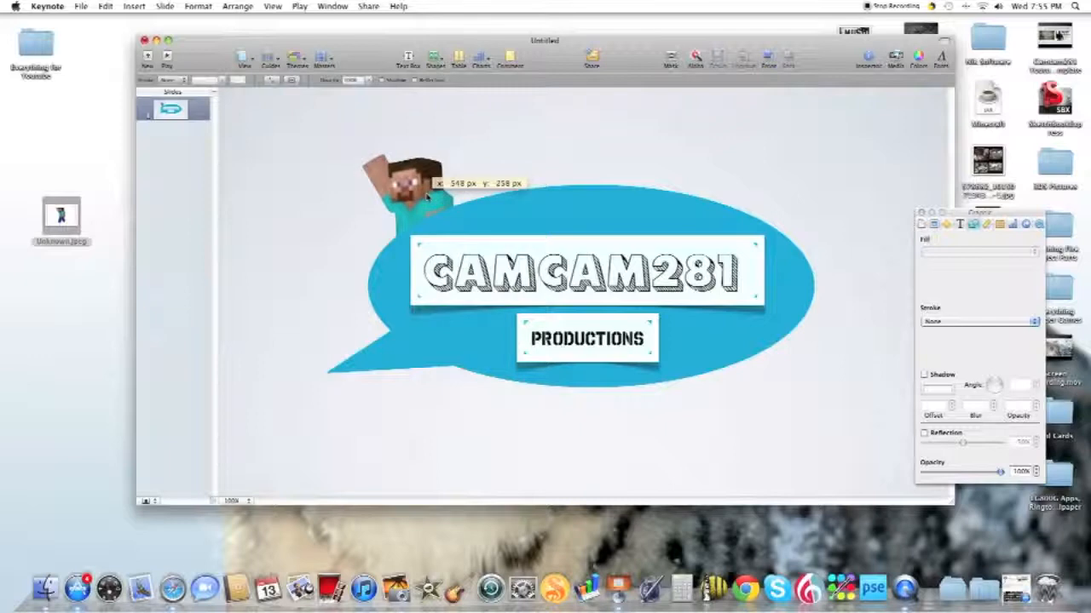
{"action": "left_click", "coordinate": [707, 136]}
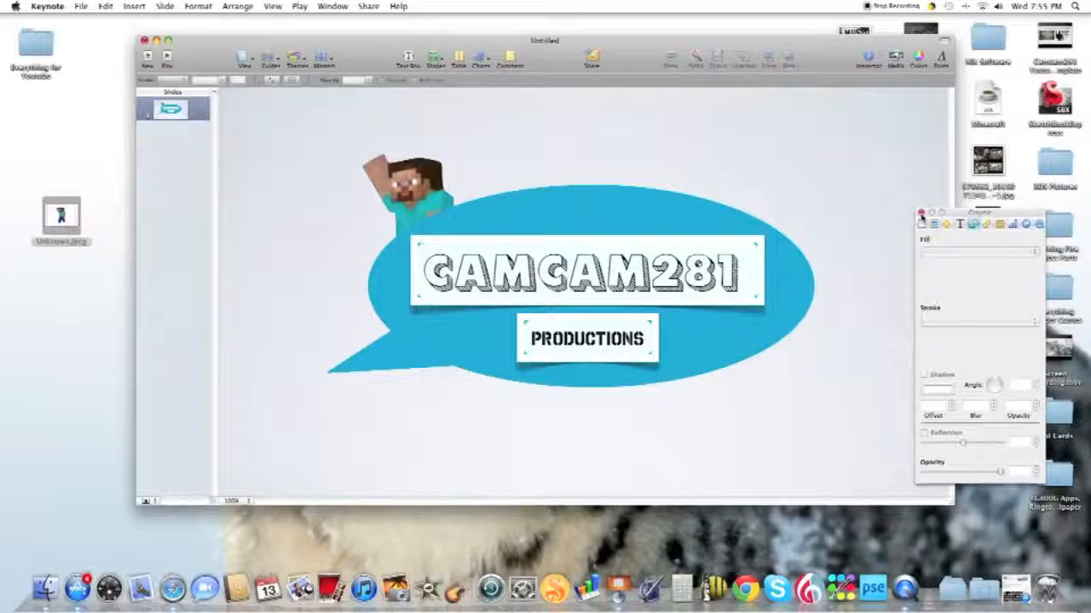
Show the Build inspector with its Build Order list, and move it clear of the logo
{"action": "left_click_drag", "start_coordinate": [963, 219], "coordinate": [892, 196]}
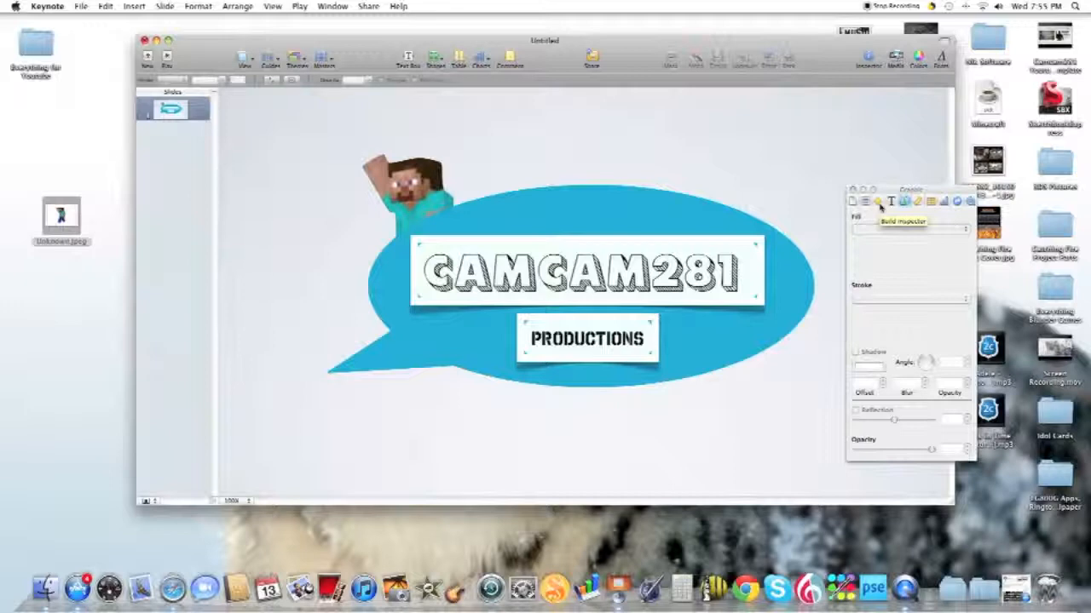
{"action": "left_click", "coordinate": [880, 205]}
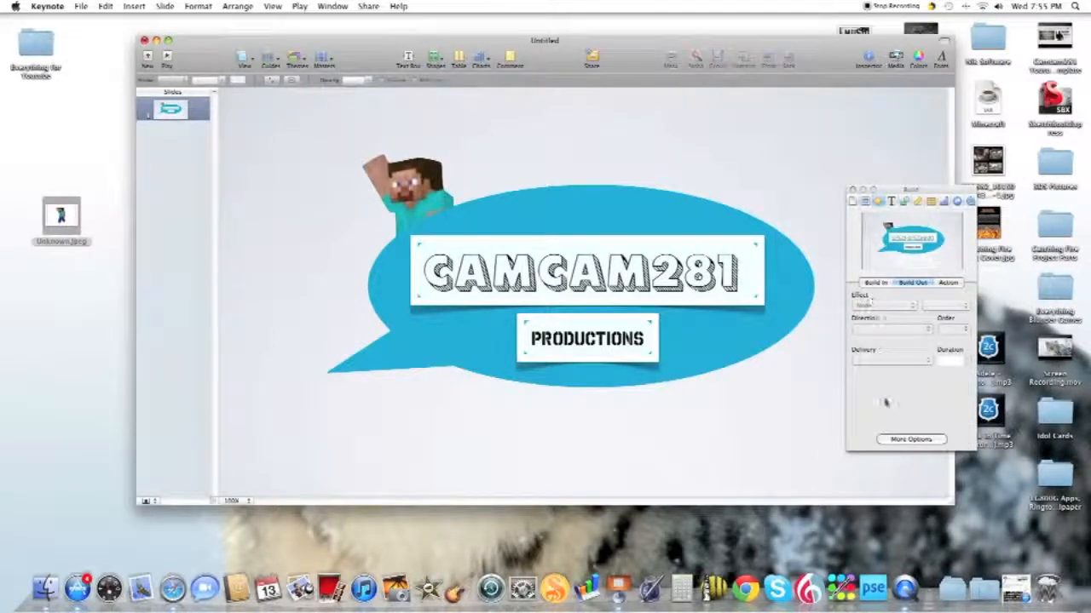
{"action": "left_click", "coordinate": [910, 440]}
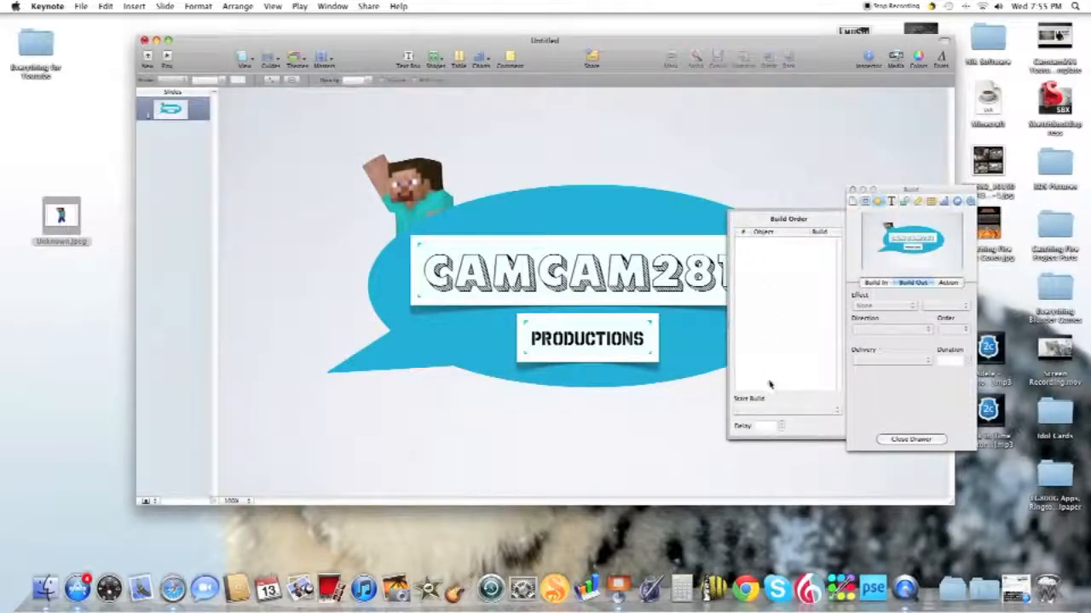
{"action": "left_click_drag", "start_coordinate": [910, 190], "coordinate": [969, 189]}
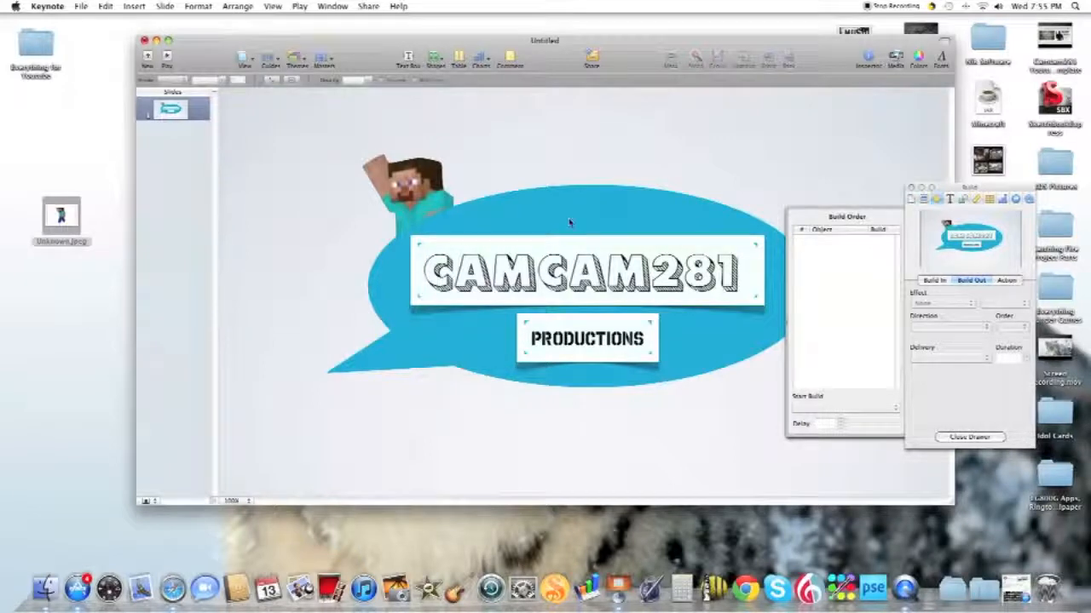
Give the speech bubble a Cube build-in effect after trying Fly In
{"action": "left_click", "coordinate": [598, 201]}
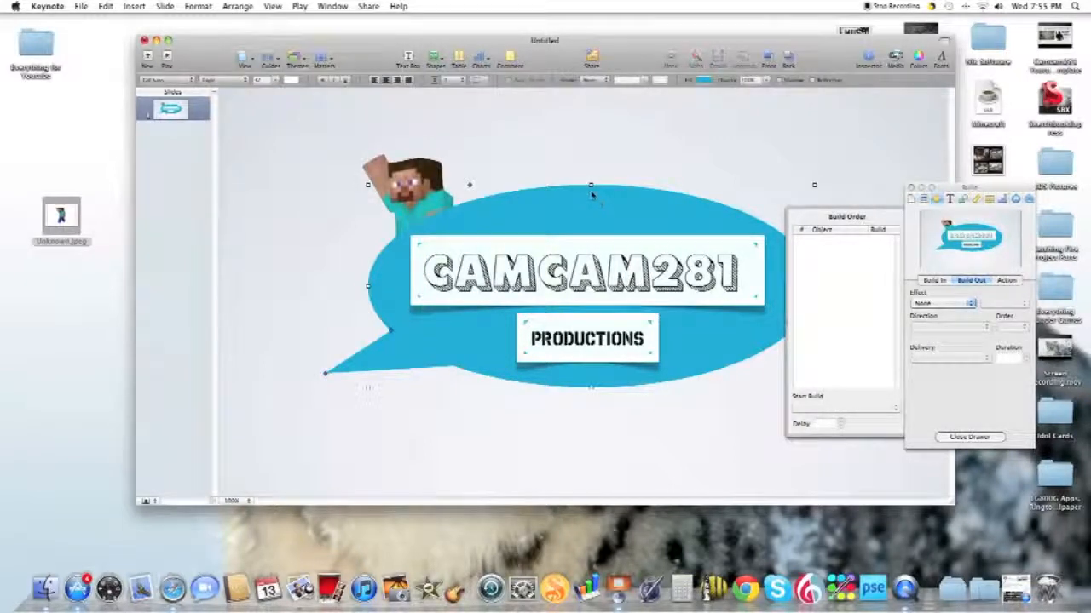
{"action": "left_click", "coordinate": [934, 280]}
{"action": "left_click", "coordinate": [944, 304]}
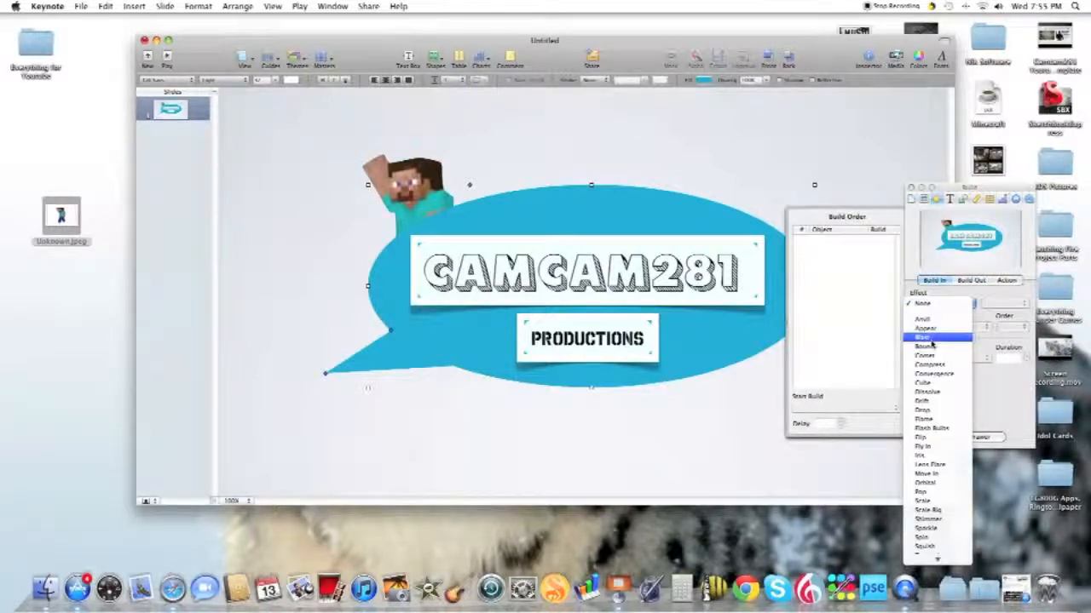
{"action": "left_click", "coordinate": [933, 446]}
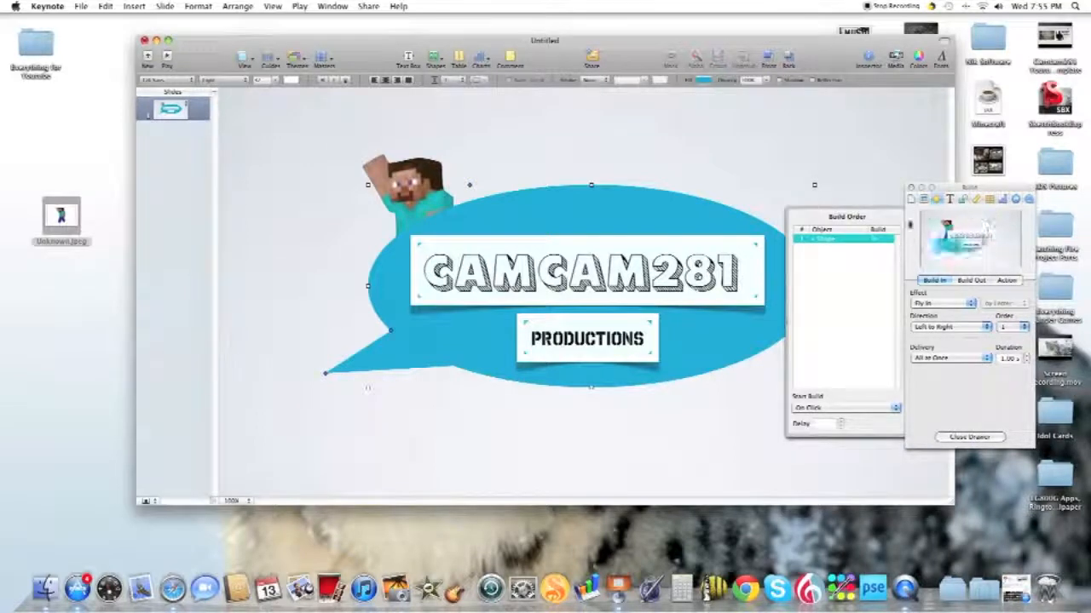
{"action": "left_click", "coordinate": [960, 305]}
{"action": "left_click", "coordinate": [943, 240]}
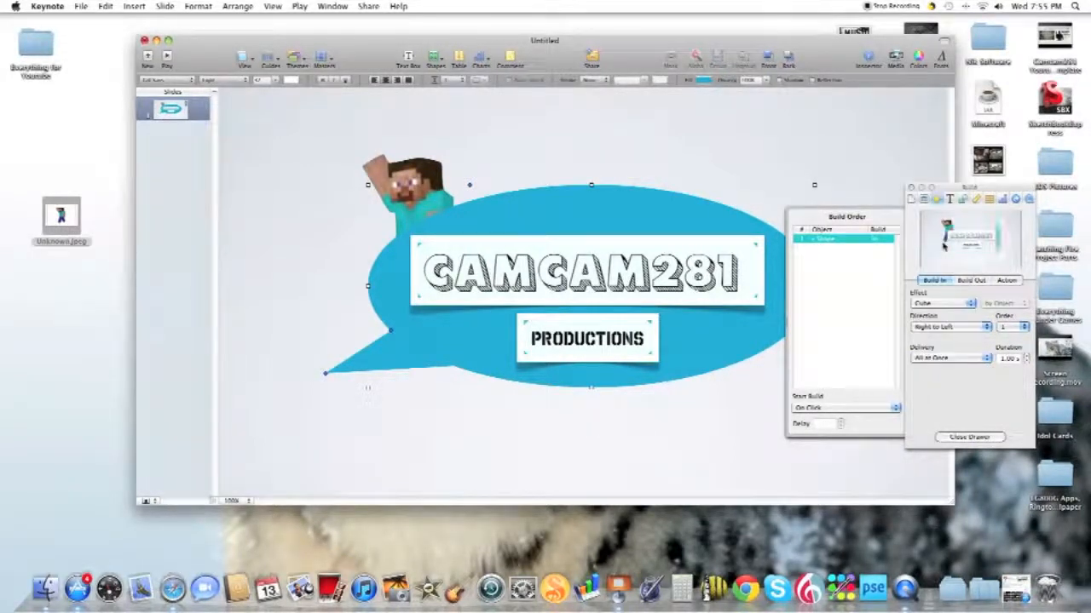
Try the Bouncy, Appear and Move In build-in effects on the speech bubble
{"action": "left_click", "coordinate": [945, 303]}
{"action": "left_click", "coordinate": [939, 271]}
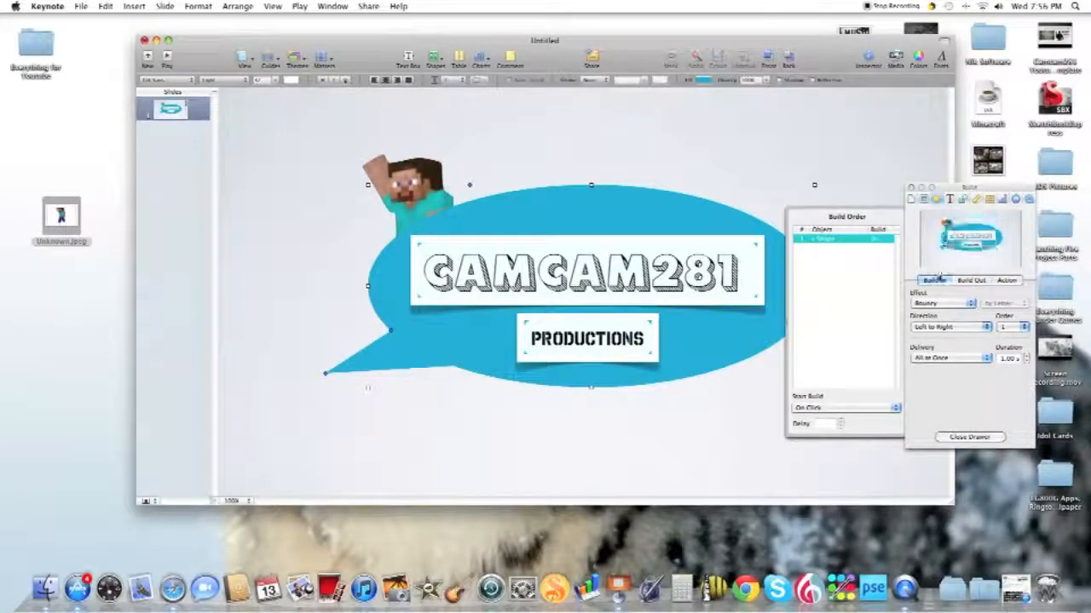
{"action": "left_click", "coordinate": [946, 304]}
{"action": "left_click", "coordinate": [933, 237]}
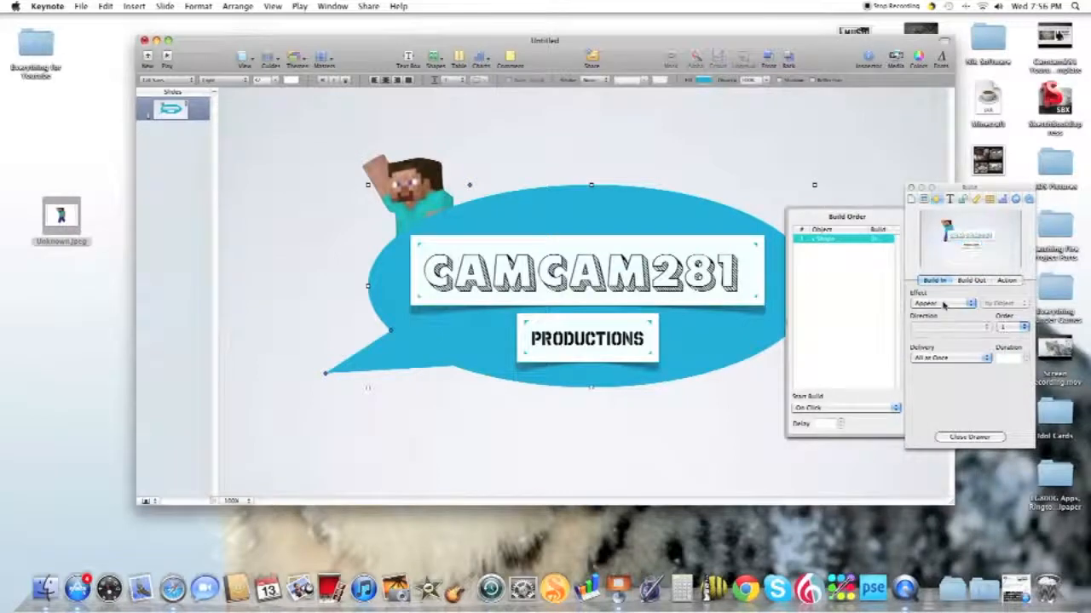
{"action": "left_click", "coordinate": [943, 304]}
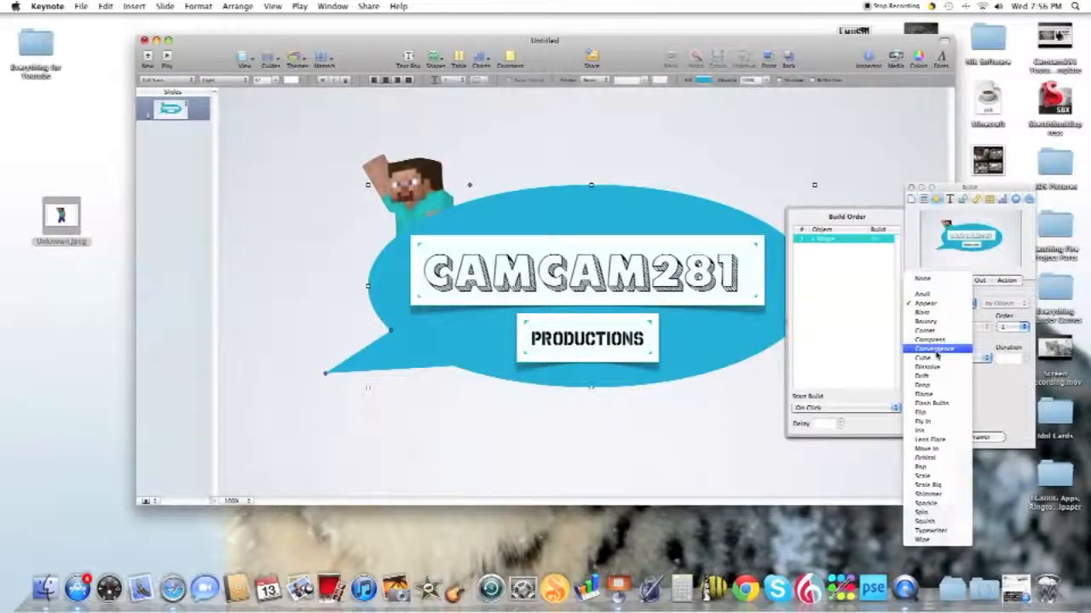
{"action": "left_click", "coordinate": [926, 449]}
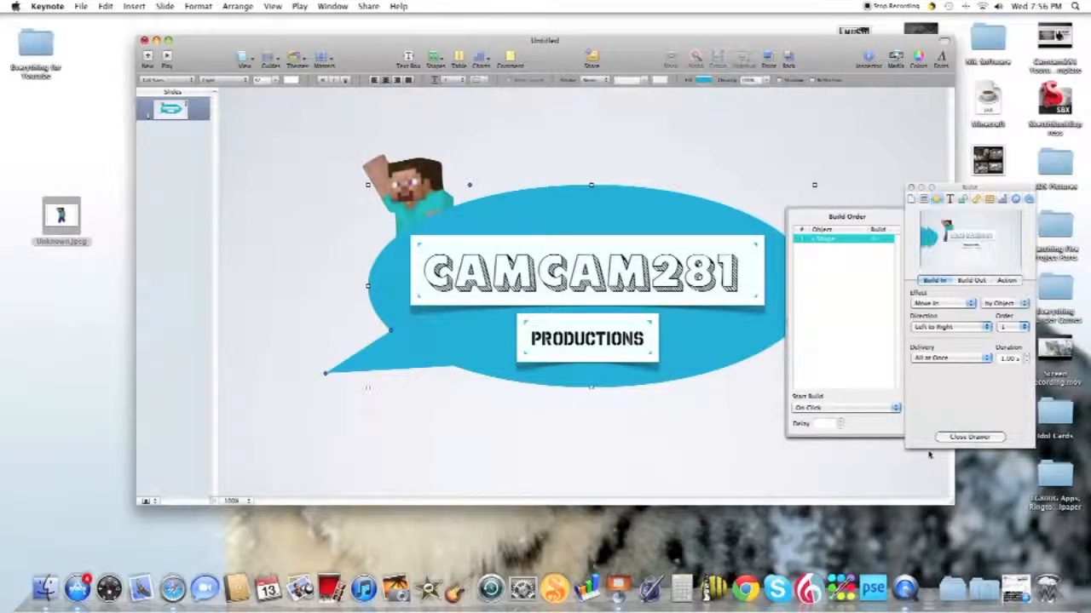
Give the speech bubble a Fly In build-in lasting 1.50 s that starts automatically after the transition
{"action": "left_click", "coordinate": [943, 304]}
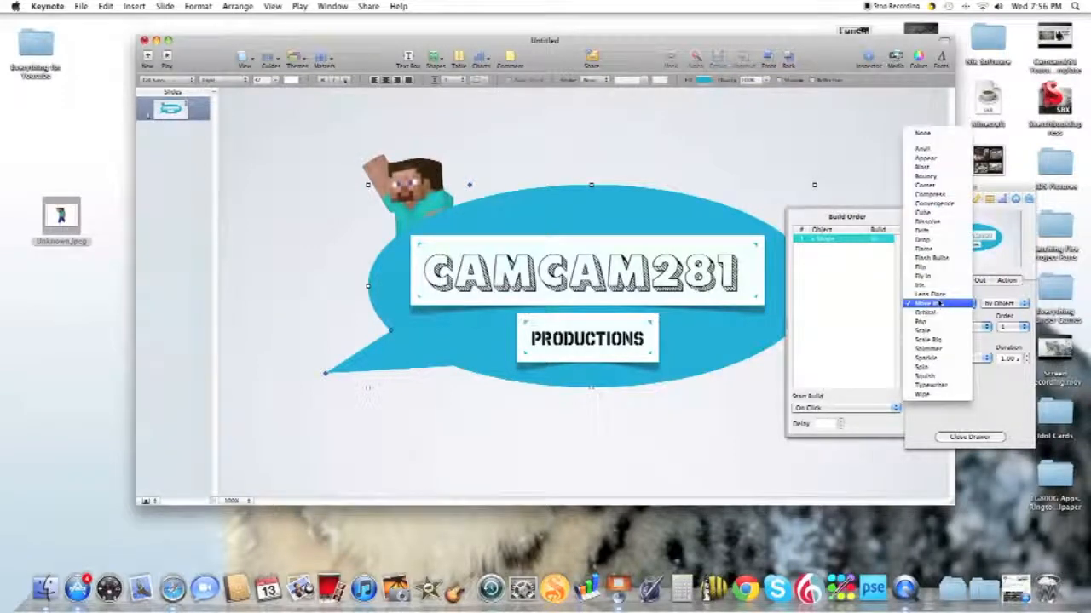
{"action": "left_click", "coordinate": [937, 278]}
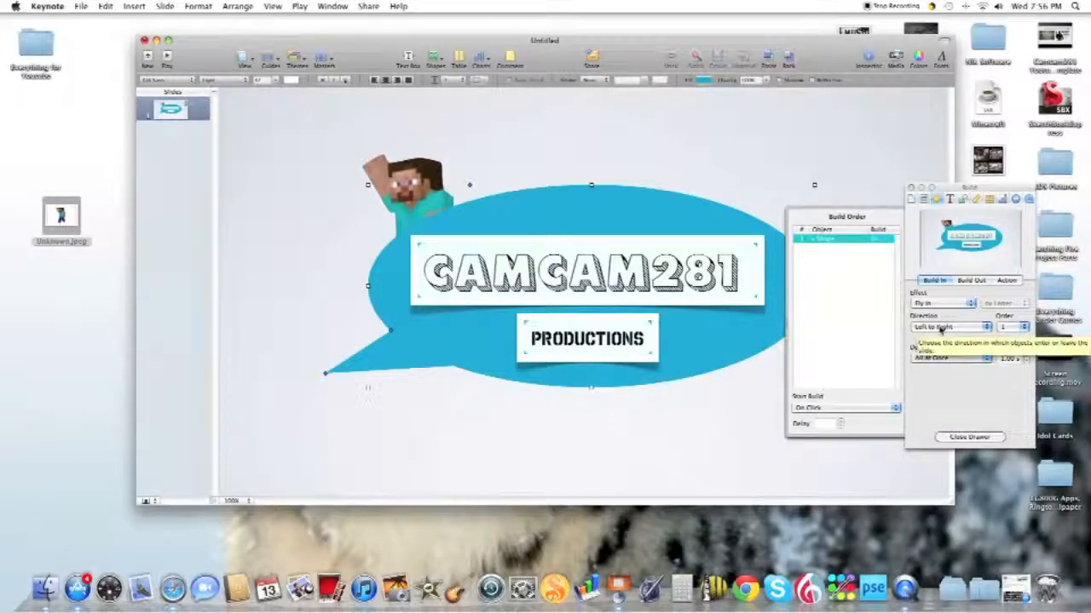
{"action": "left_click", "coordinate": [1027, 357]}
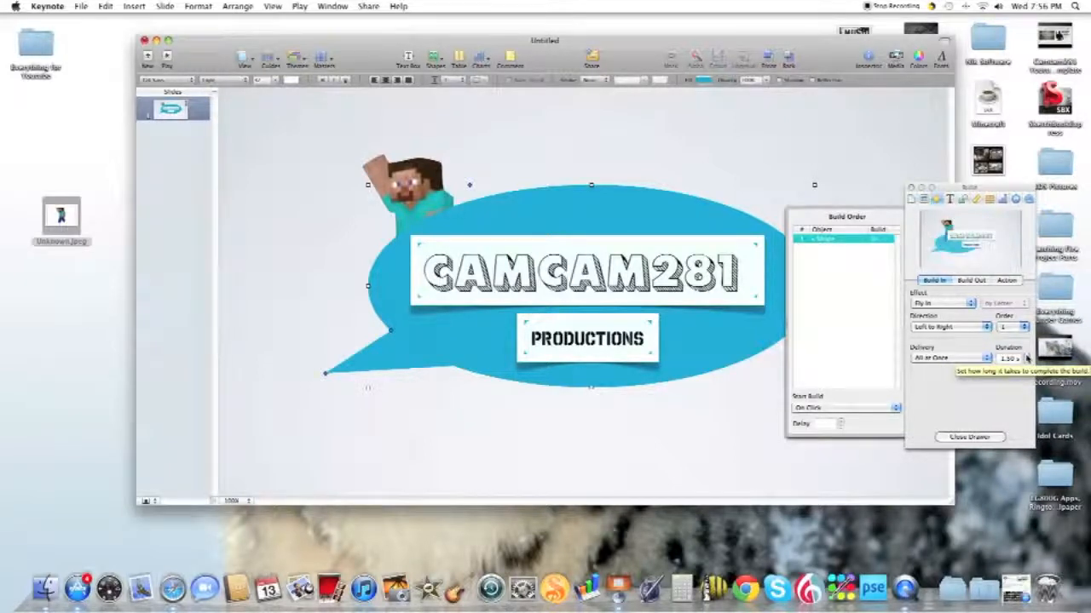
{"action": "left_click", "coordinate": [837, 242]}
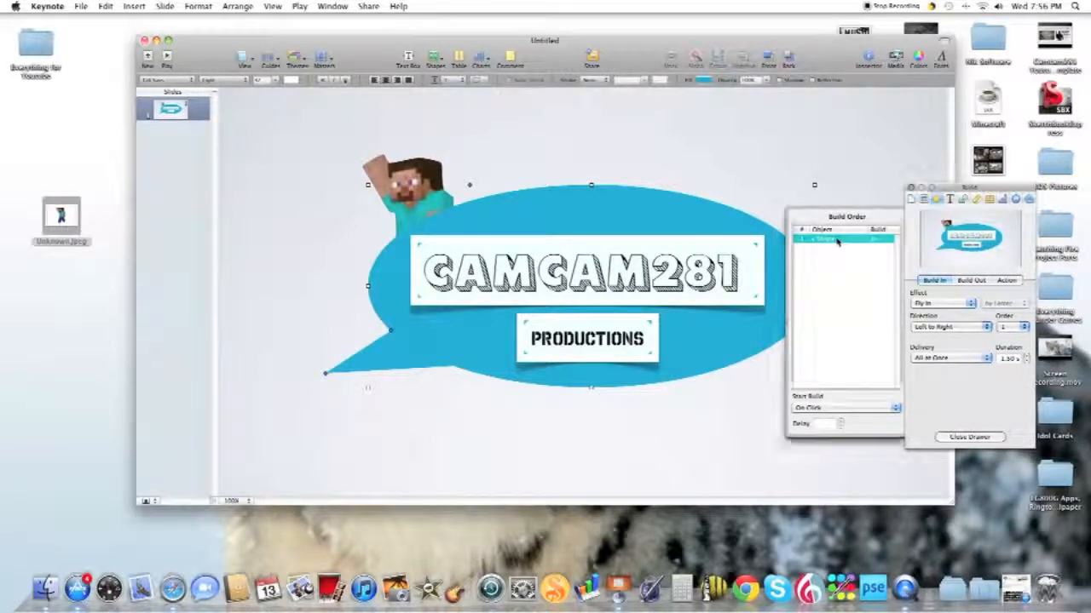
{"action": "left_click", "coordinate": [833, 410]}
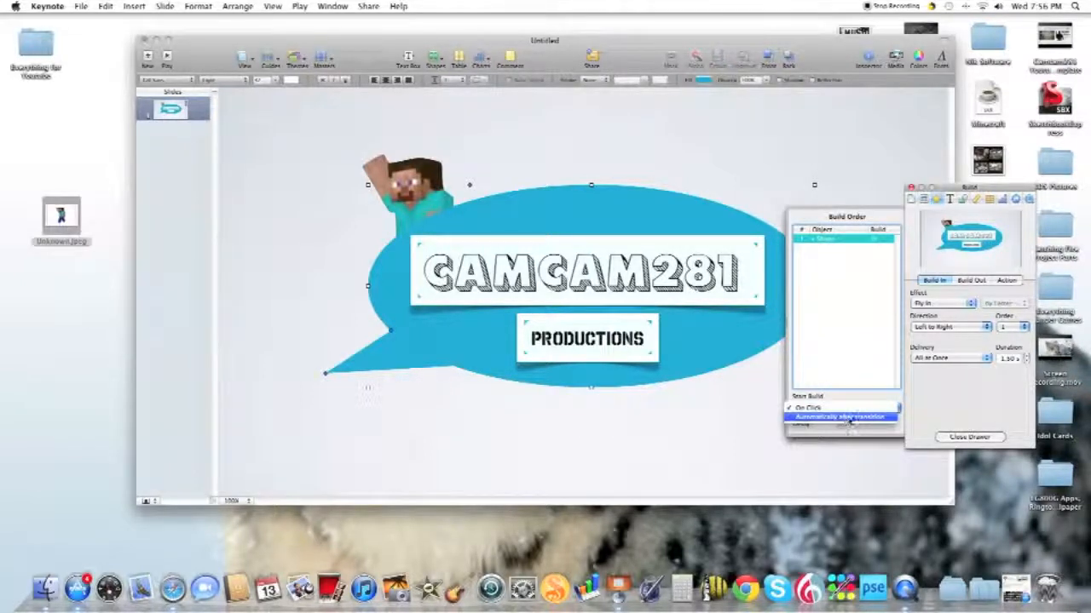
{"action": "left_click", "coordinate": [855, 418]}
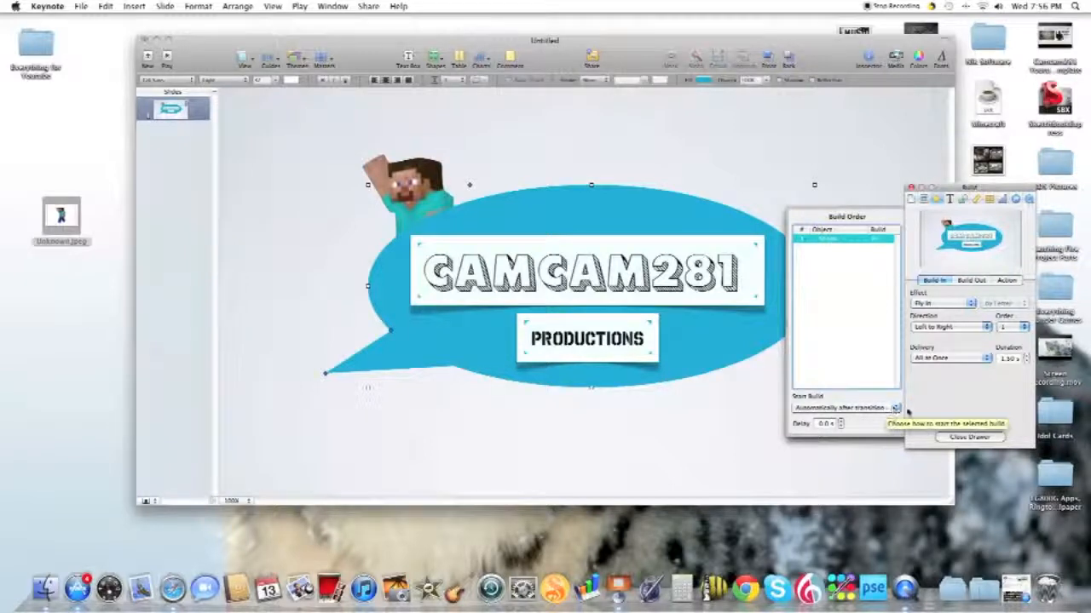
Give the white frame behind CAMCAM281 a 1.50 s Drop build-in, after trying Compress, and start it automatically after build 1
{"action": "left_click", "coordinate": [727, 172]}
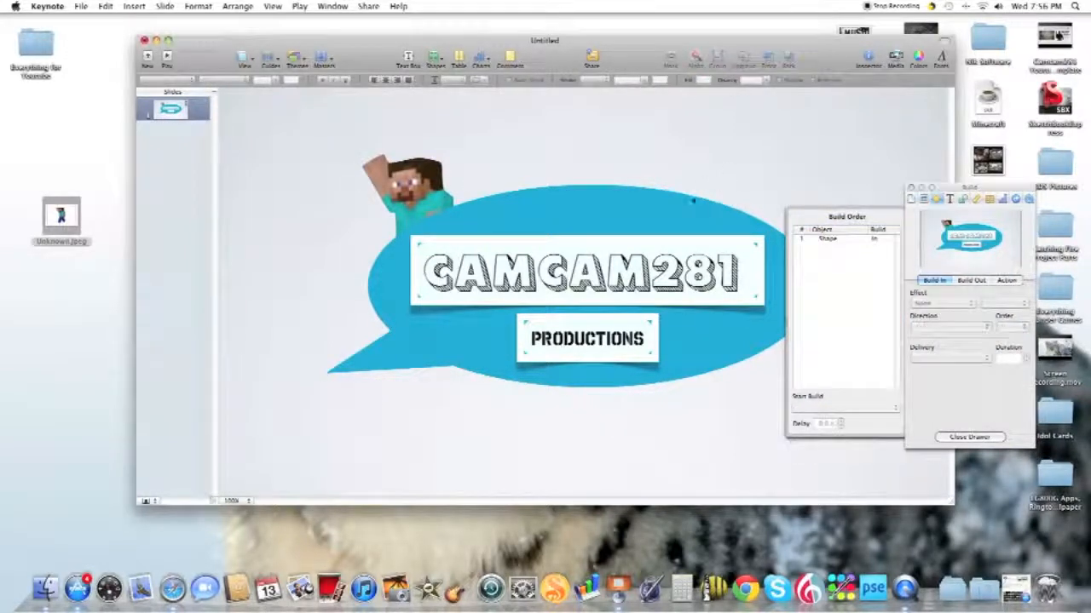
{"action": "left_click", "coordinate": [675, 246]}
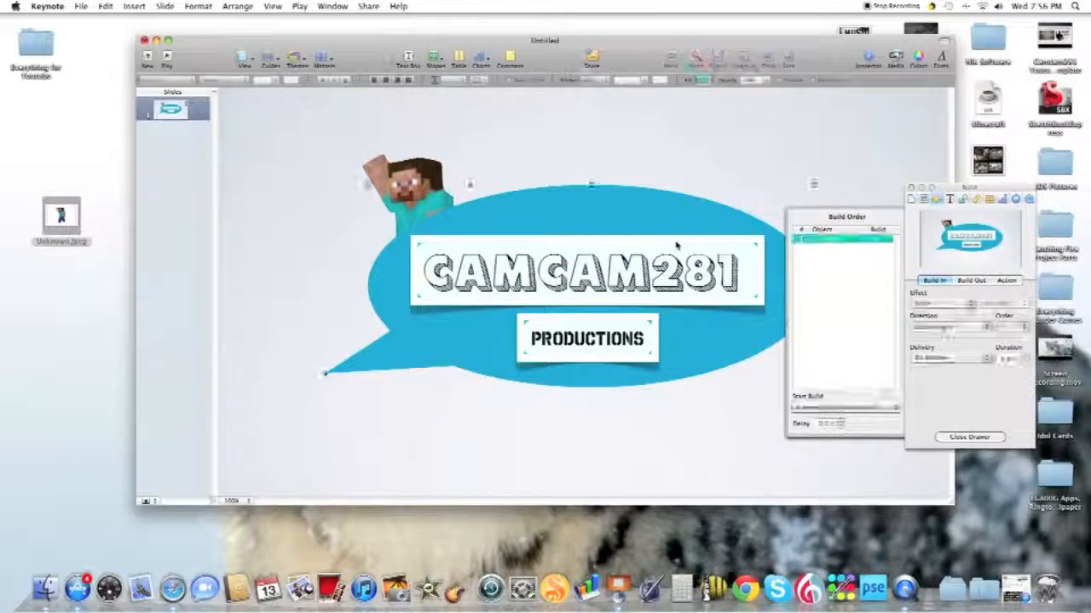
{"action": "left_click", "coordinate": [677, 248]}
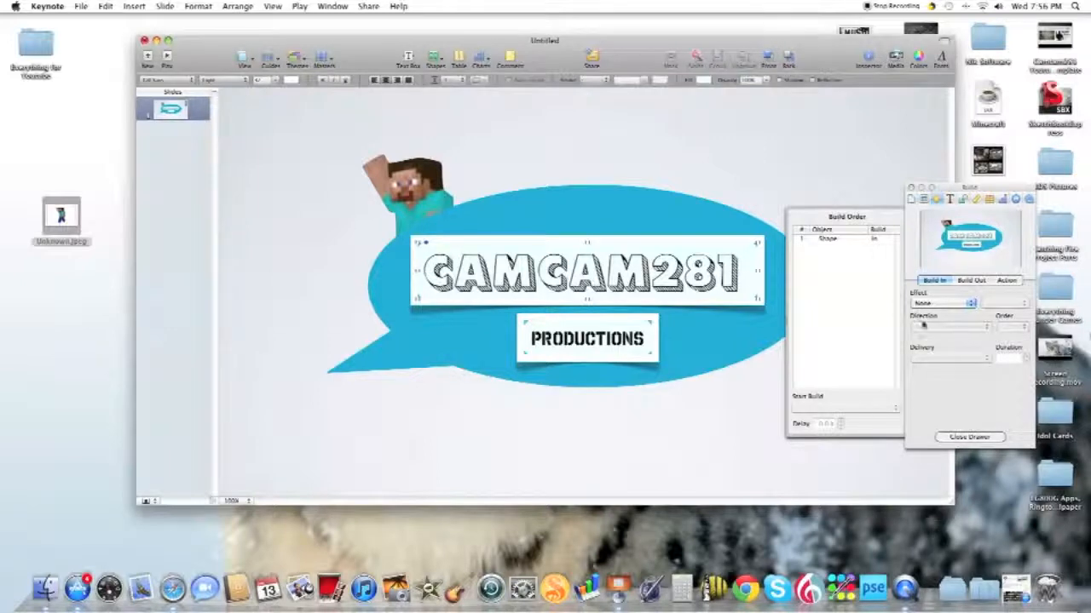
{"action": "left_click", "coordinate": [944, 305]}
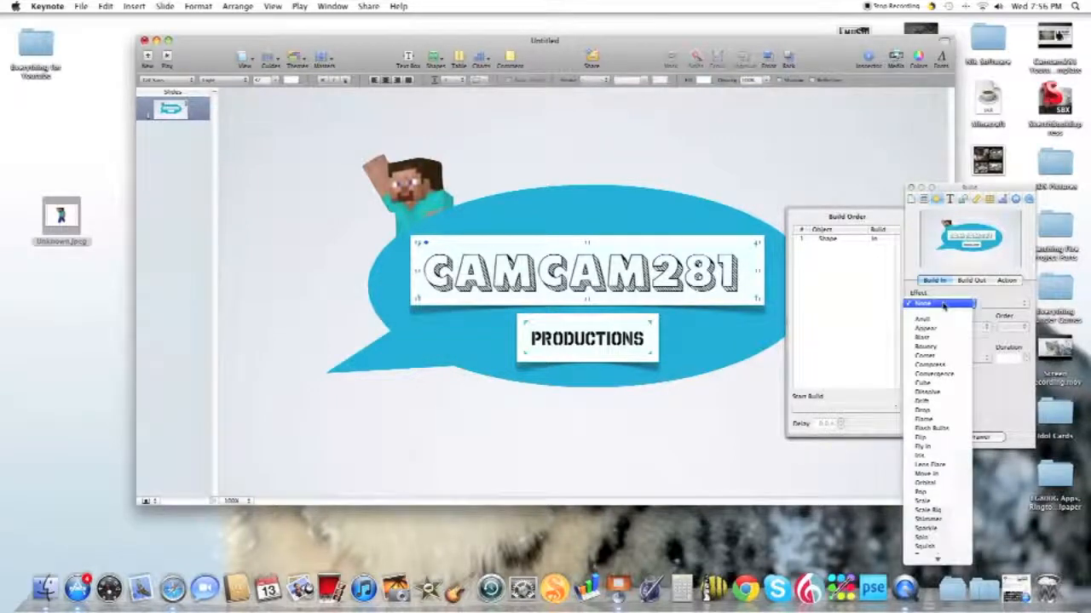
{"action": "left_click", "coordinate": [937, 366]}
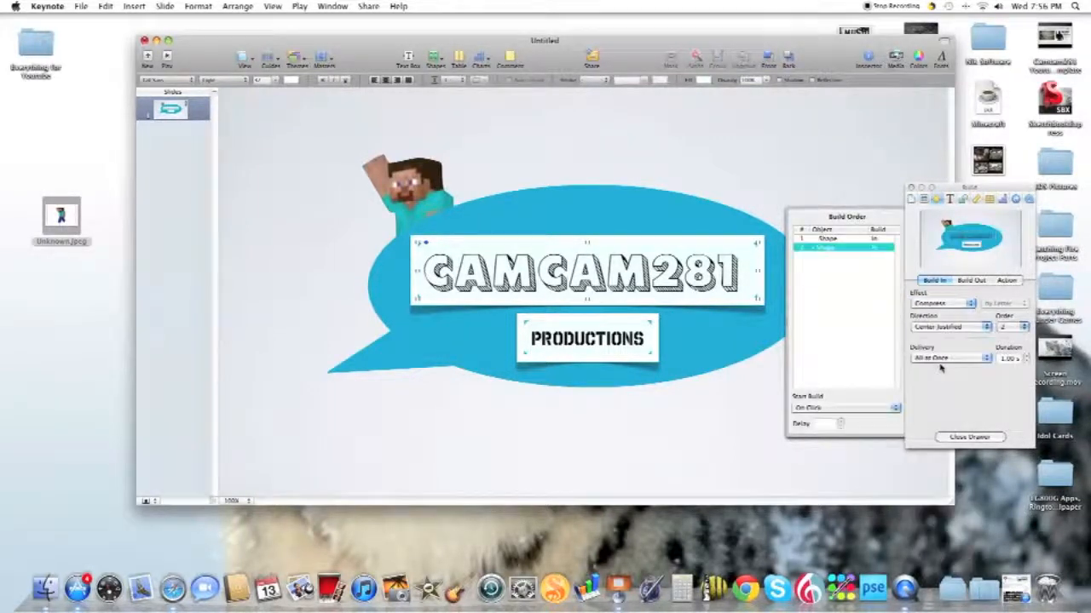
{"action": "left_click", "coordinate": [943, 305]}
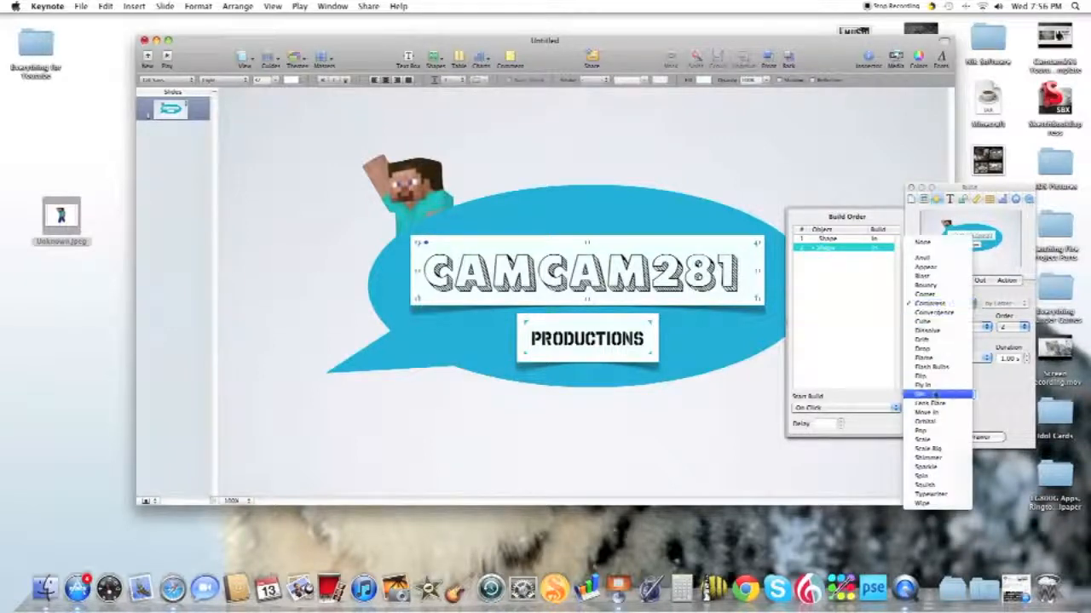
{"action": "left_click", "coordinate": [935, 350]}
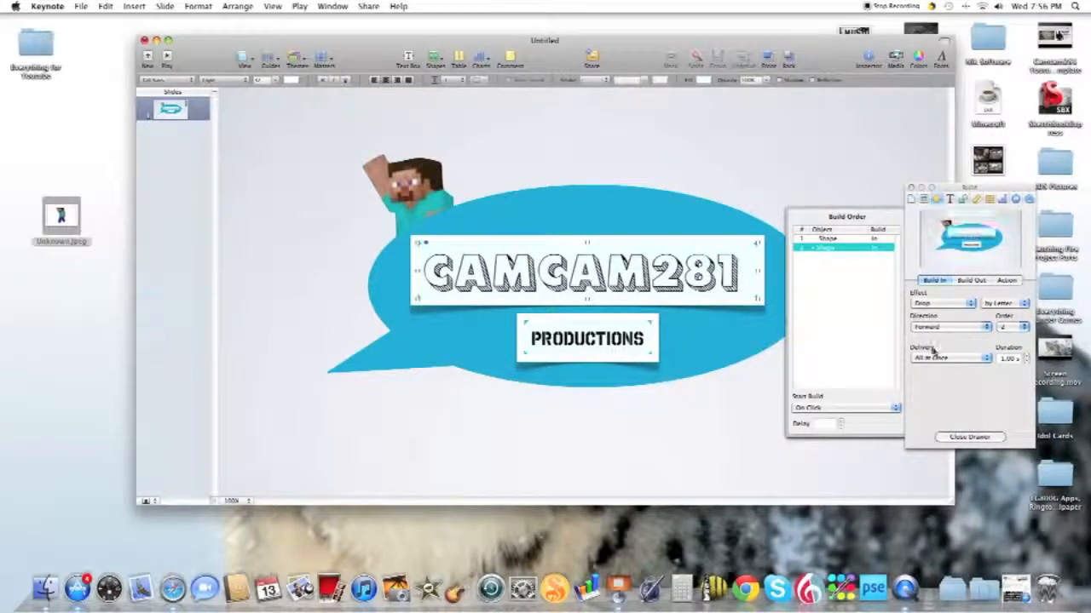
{"action": "left_click", "coordinate": [1026, 355]}
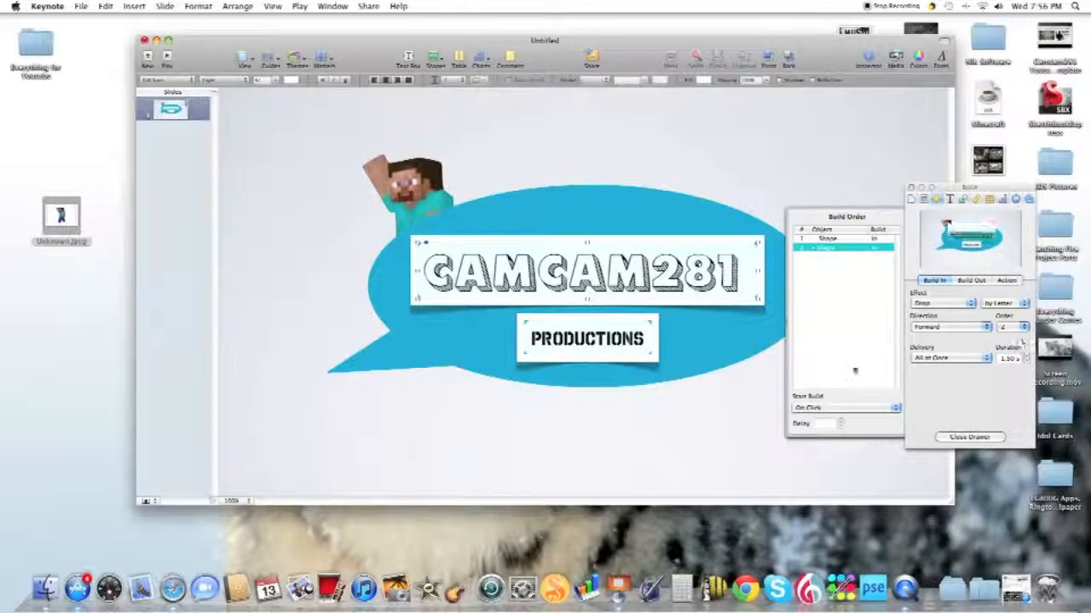
{"action": "left_click", "coordinate": [820, 409]}
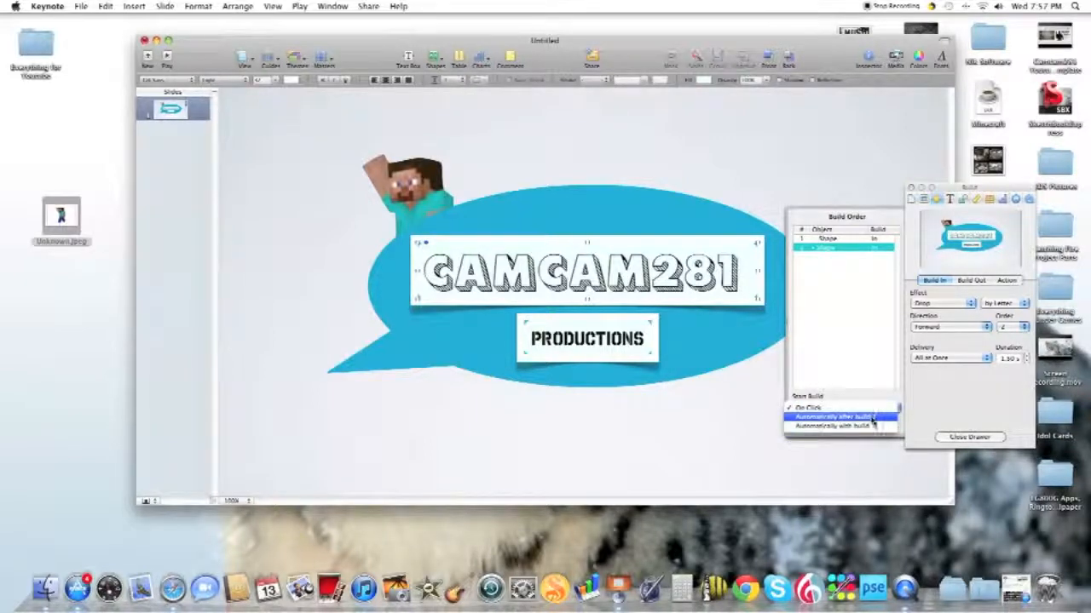
{"action": "left_click", "coordinate": [873, 417]}
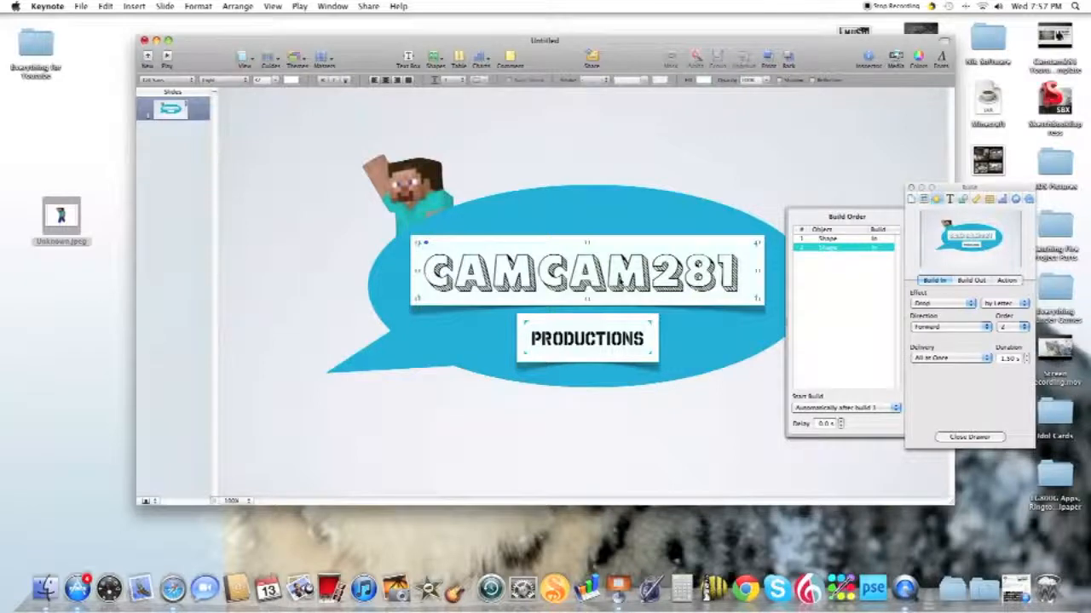
Give the CAMCAM281 title text a 1.50 s Drop build-in that starts automatically with build 2
{"action": "left_click", "coordinate": [621, 281]}
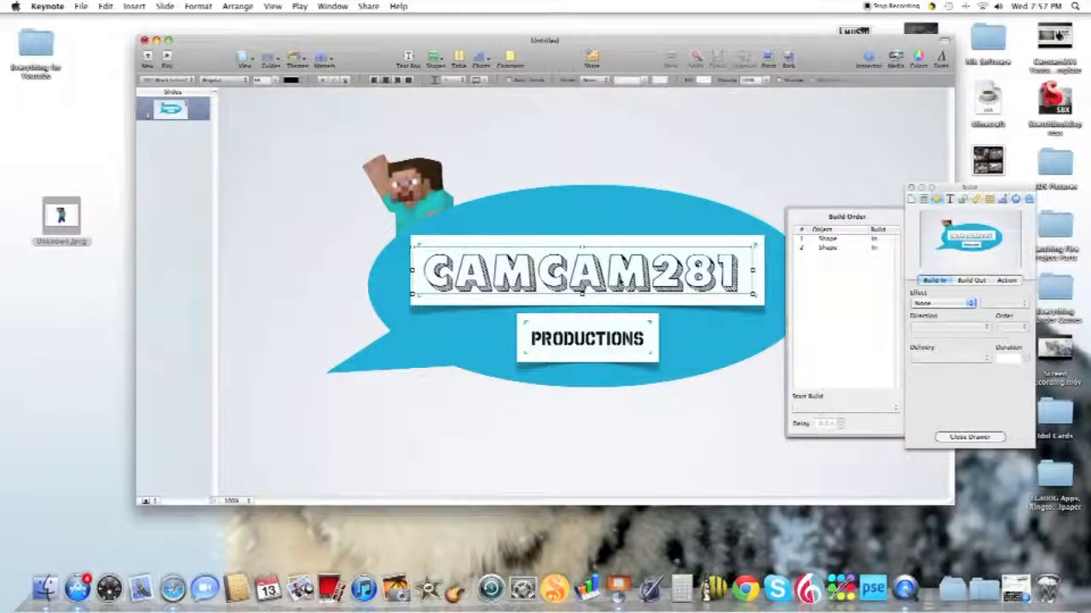
{"action": "left_click", "coordinate": [952, 305]}
{"action": "left_click", "coordinate": [928, 414]}
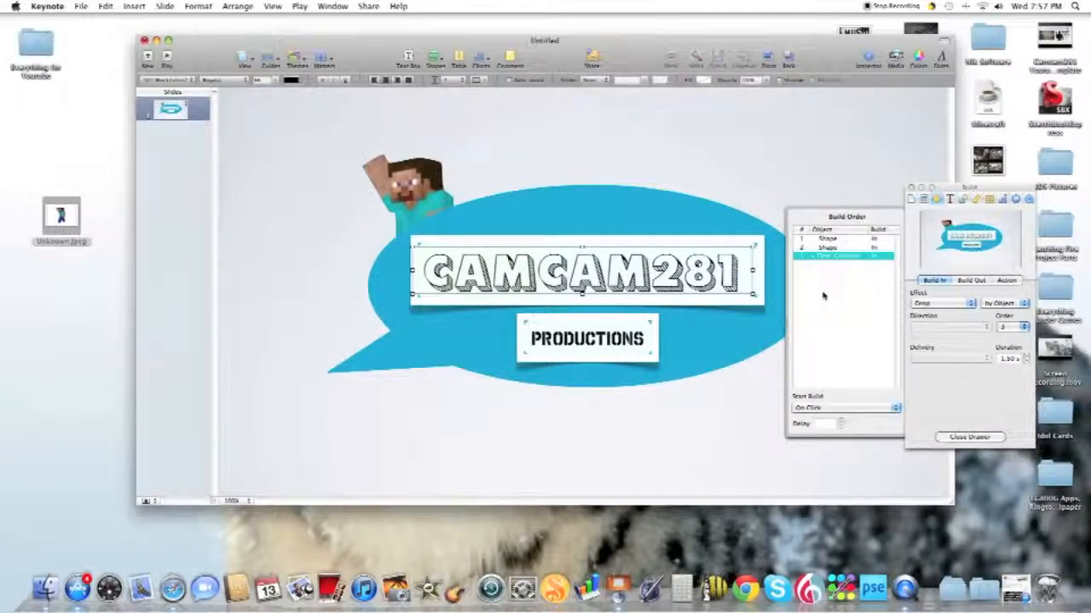
{"action": "left_click", "coordinate": [848, 409]}
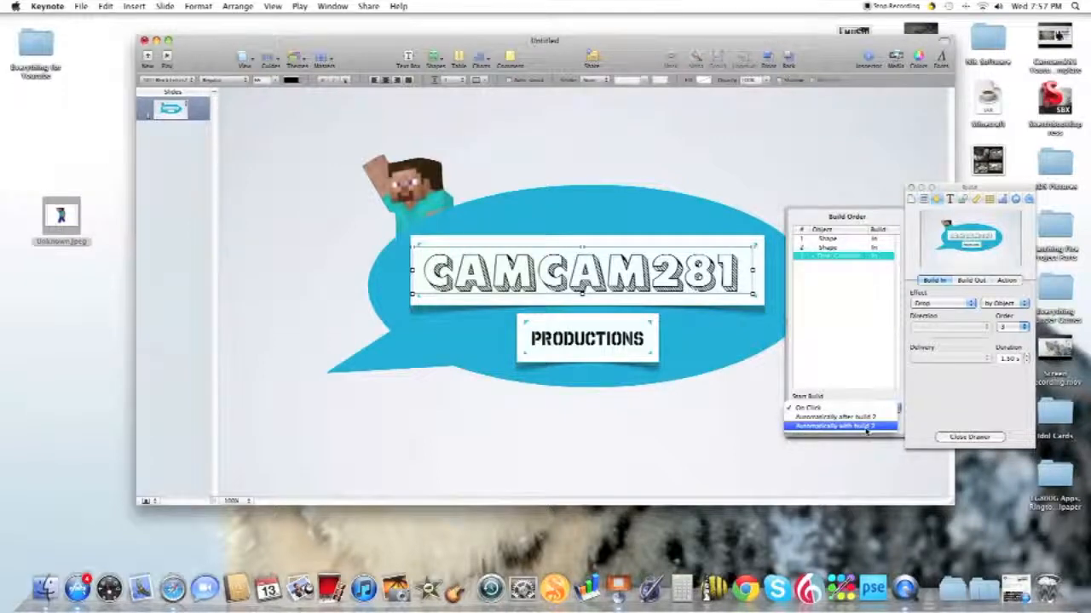
{"action": "left_click", "coordinate": [866, 426]}
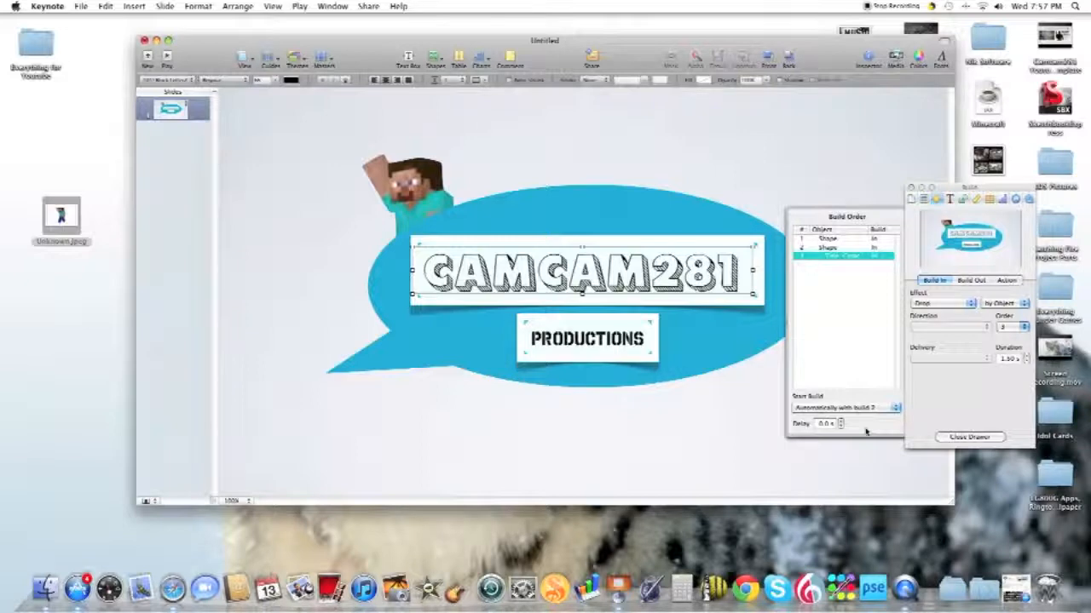
Give the white frame behind PRODUCTIONS a 1.50 s Drop build-in that starts automatically after the preceding build
{"action": "left_click", "coordinate": [648, 334]}
{"action": "left_click", "coordinate": [646, 324]}
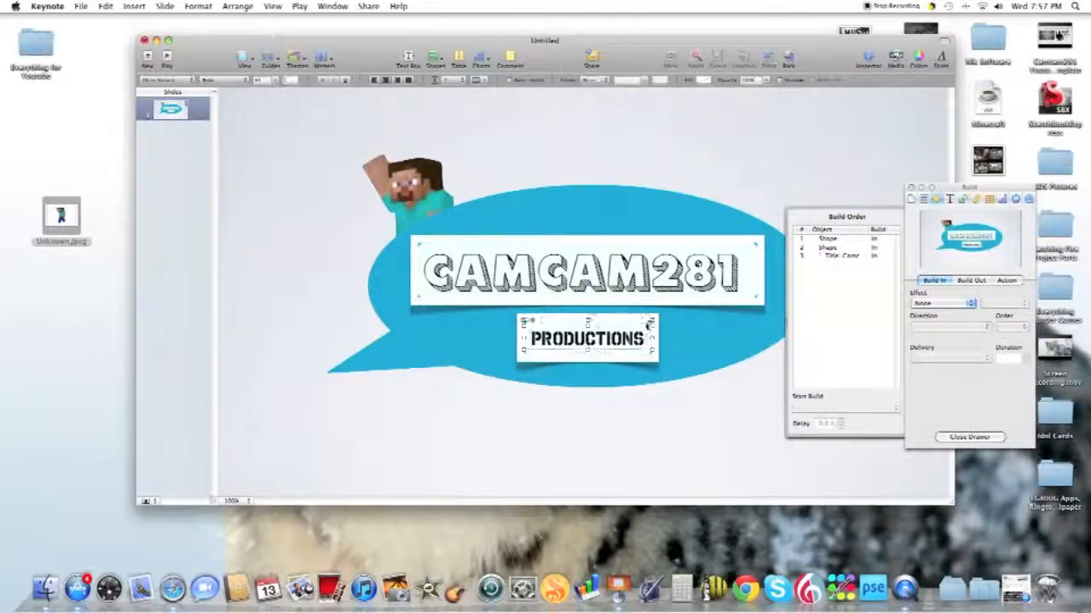
{"action": "left_click", "coordinate": [972, 309]}
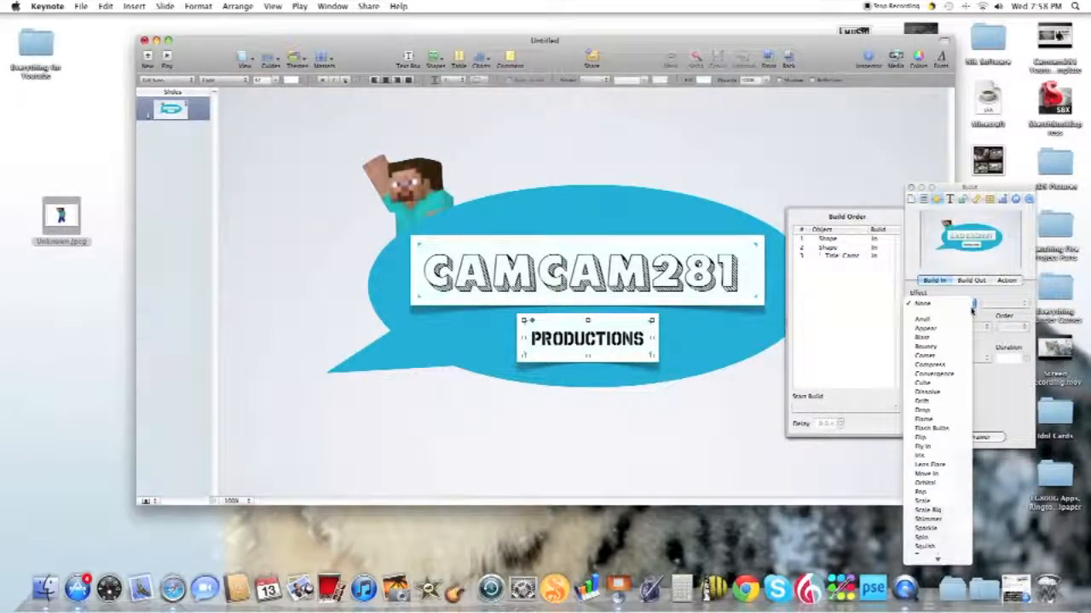
{"action": "left_click", "coordinate": [937, 412]}
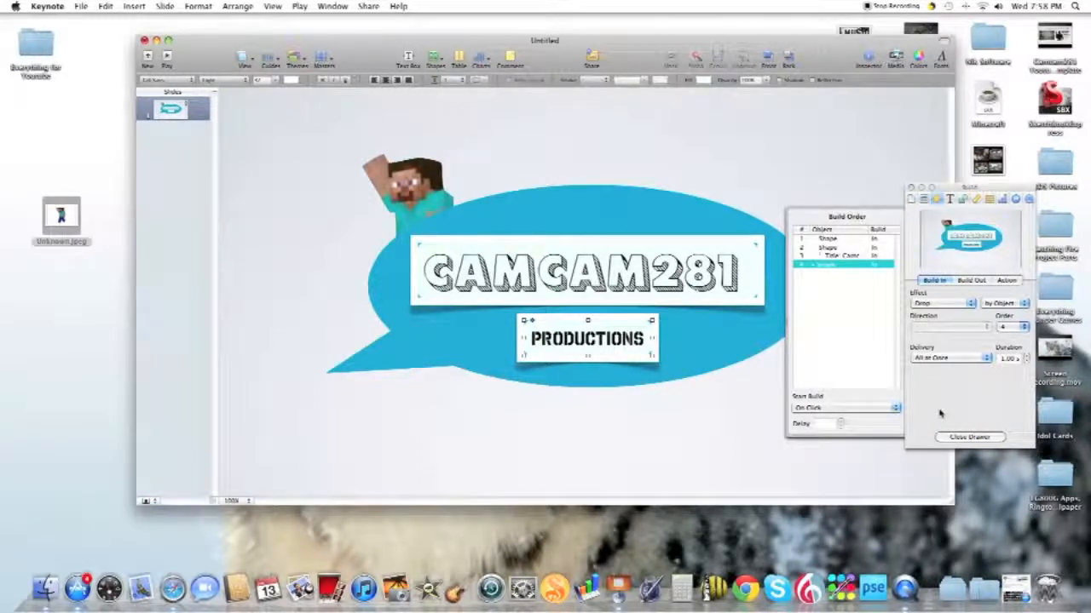
{"action": "left_click", "coordinate": [1027, 355]}
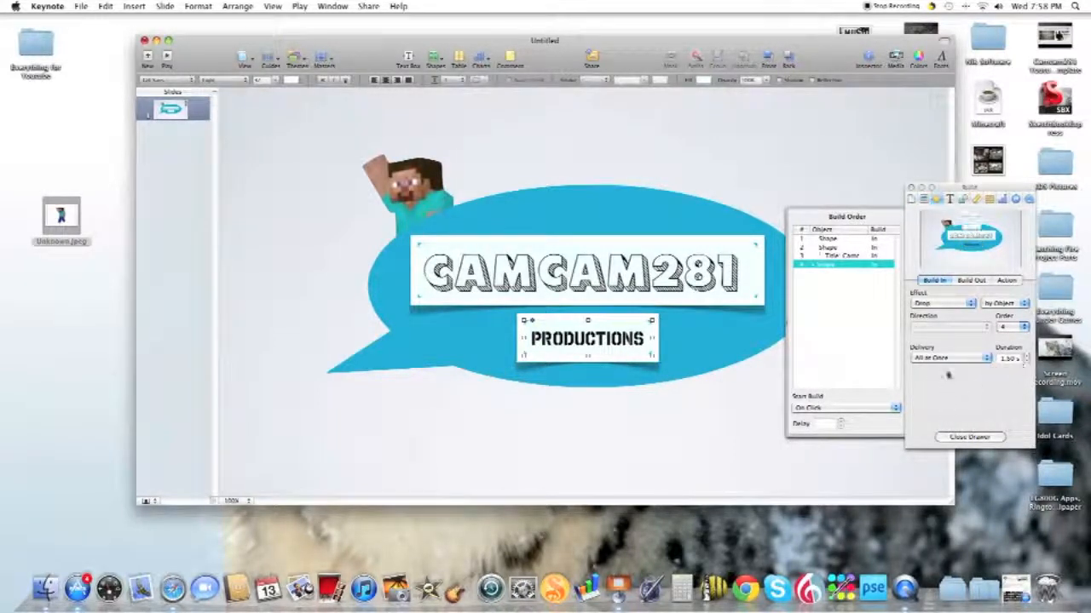
{"action": "left_click", "coordinate": [829, 408]}
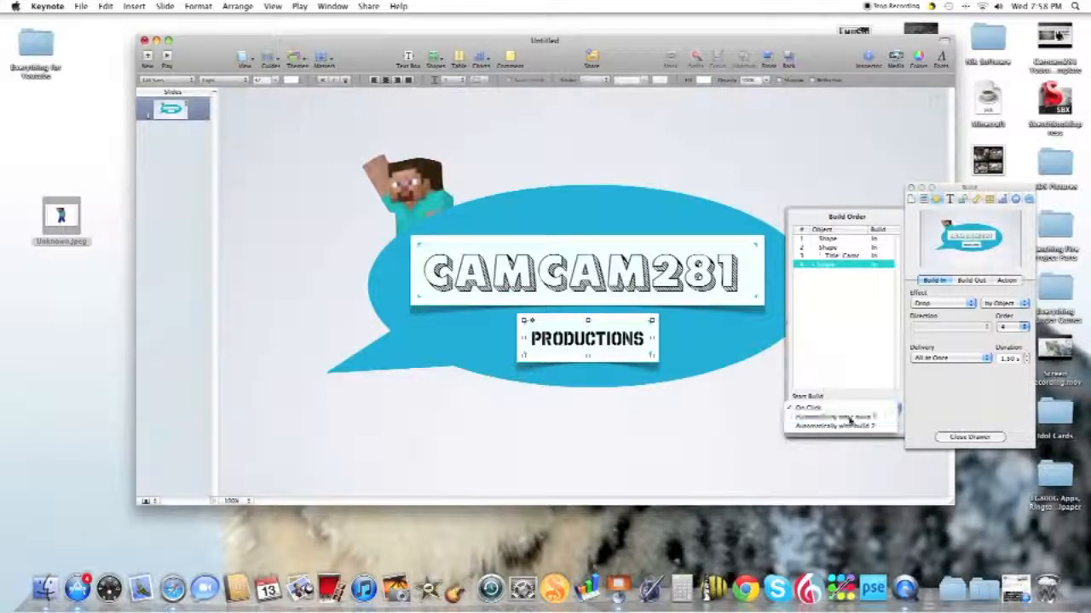
{"action": "left_click", "coordinate": [818, 417]}
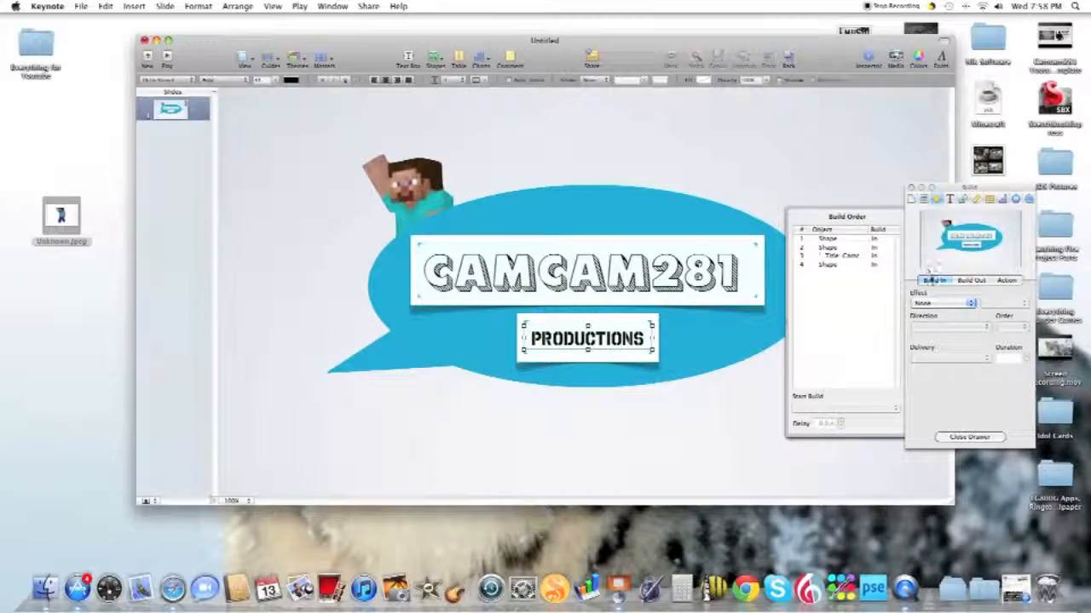
Give the PRODUCTIONS text a 1.50 s Typewriter build-in that starts automatically after build 4
{"action": "left_click", "coordinate": [946, 304]}
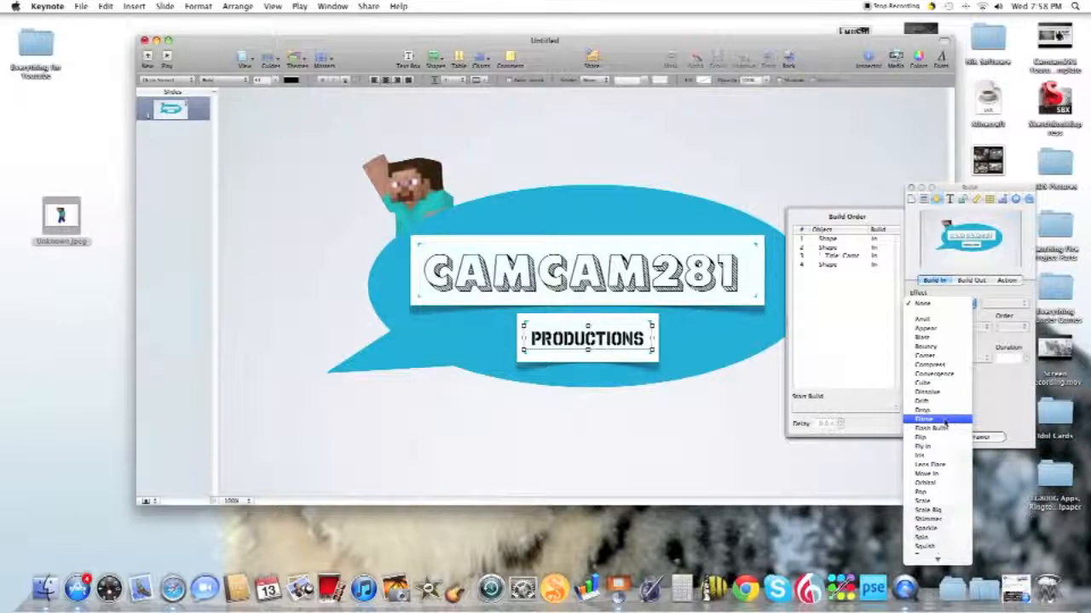
{"action": "left_click", "coordinate": [942, 550]}
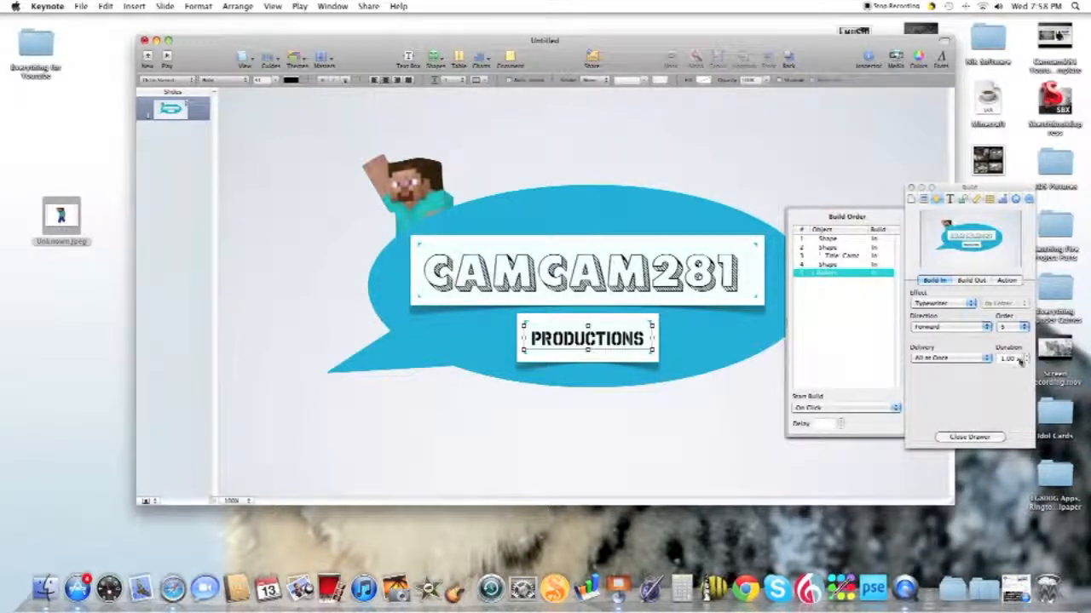
{"action": "left_click", "coordinate": [844, 407]}
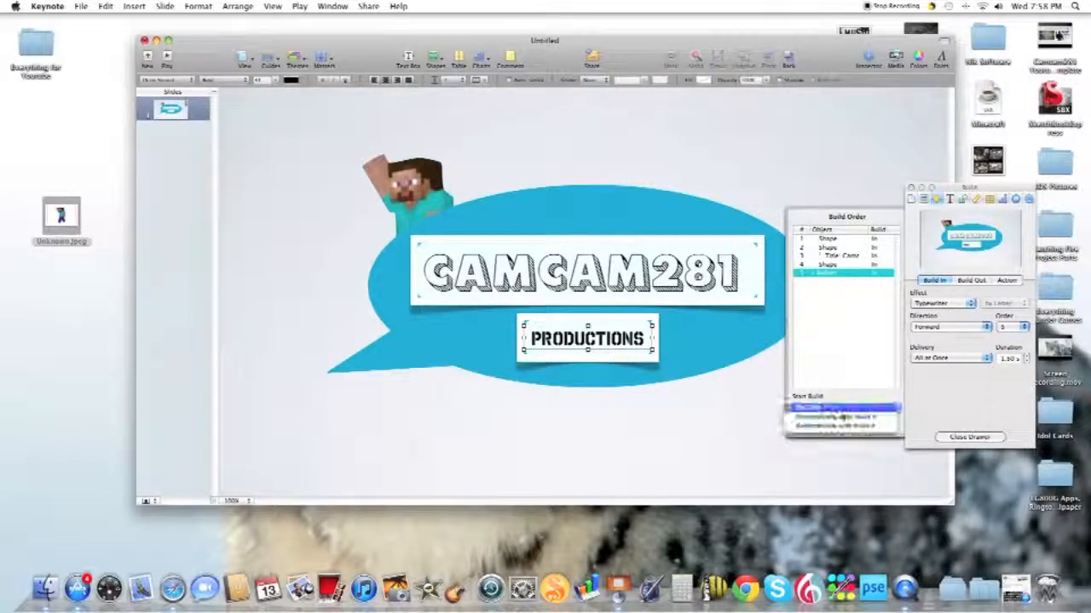
{"action": "left_click", "coordinate": [827, 484]}
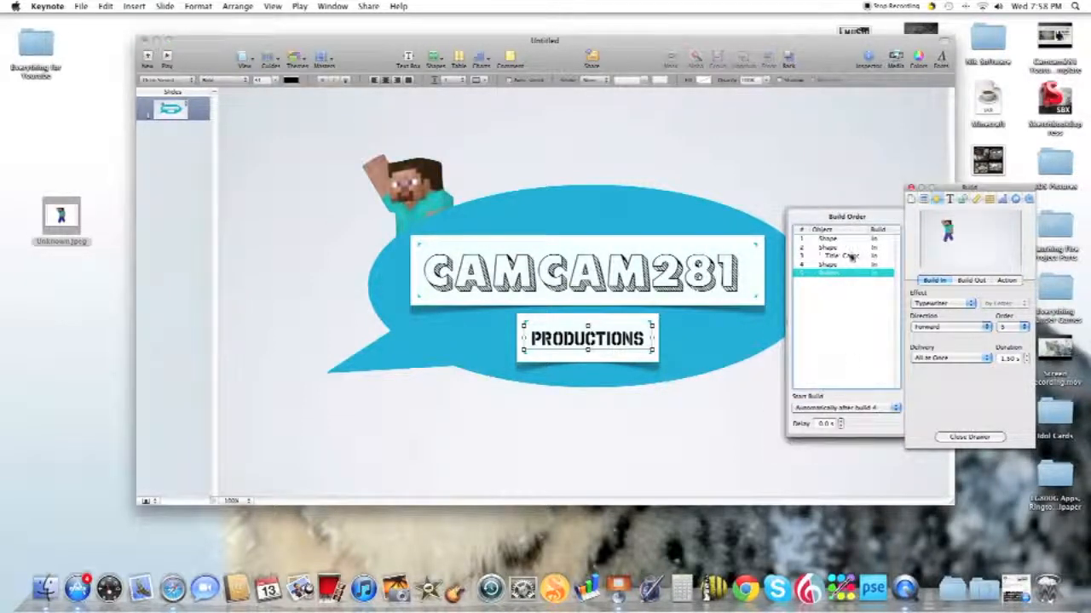
Change the CAMCAM281 title's build-in effect to Typewriter and start it automatically after build 2
{"action": "left_click", "coordinate": [852, 256]}
{"action": "left_click", "coordinate": [938, 303]}
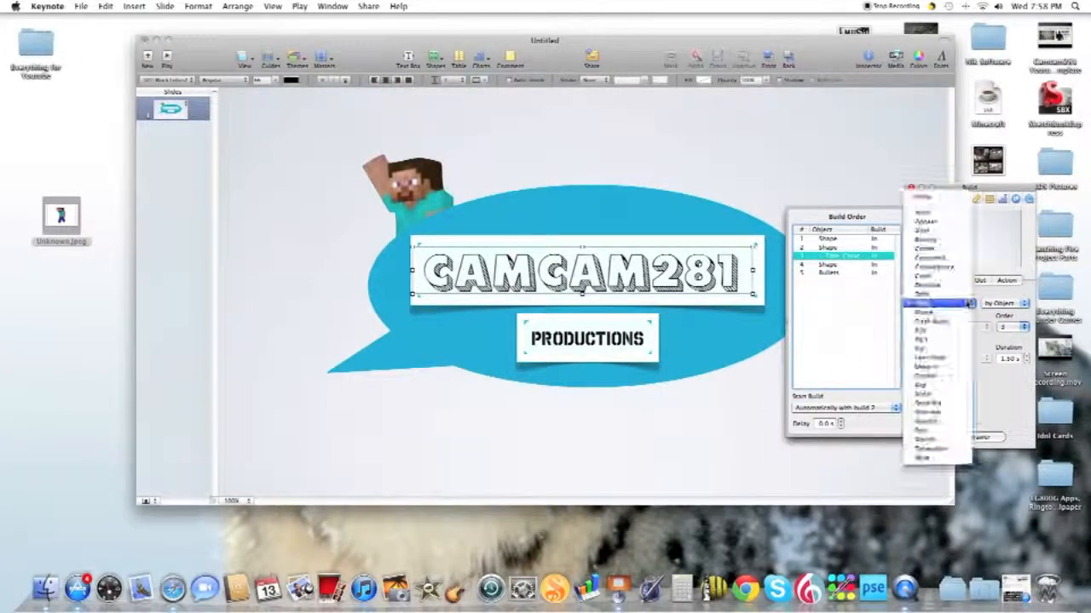
{"action": "left_click", "coordinate": [930, 448]}
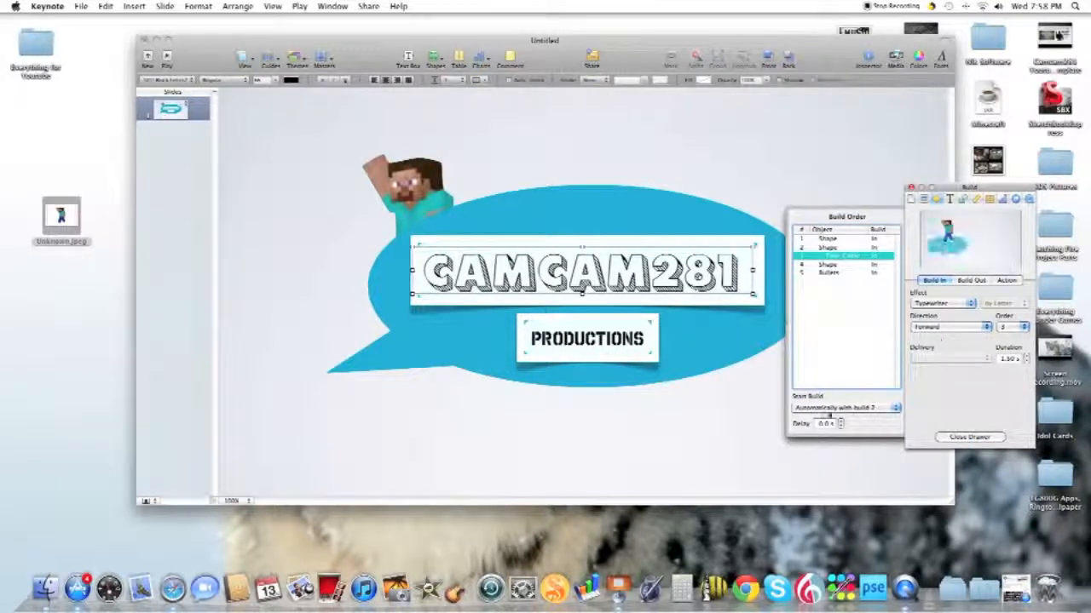
{"action": "left_click", "coordinate": [825, 409]}
{"action": "left_click", "coordinate": [855, 398]}
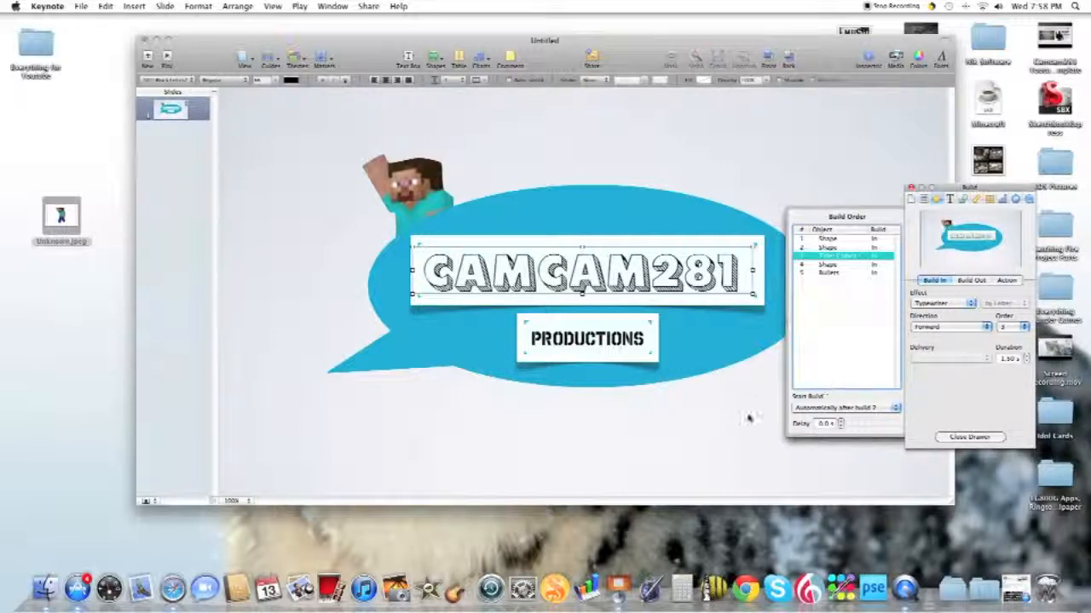
Give the Minecraft character a 1.50 s Drop build-in, after trying Lens Flare and Wipe, and start it automatically after build 5
{"action": "left_click", "coordinate": [412, 190]}
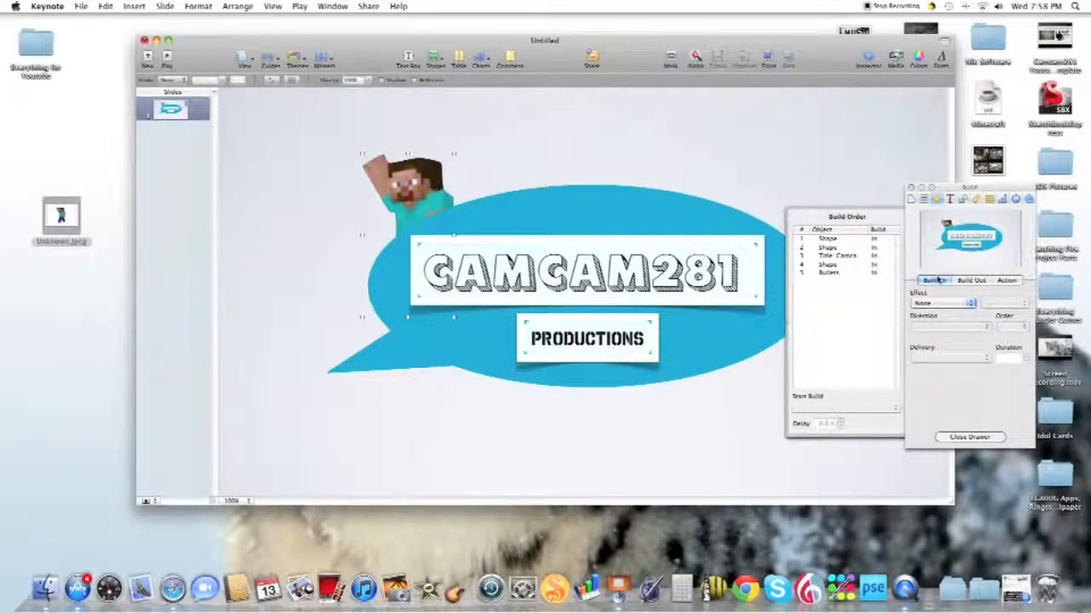
{"action": "left_click", "coordinate": [944, 304]}
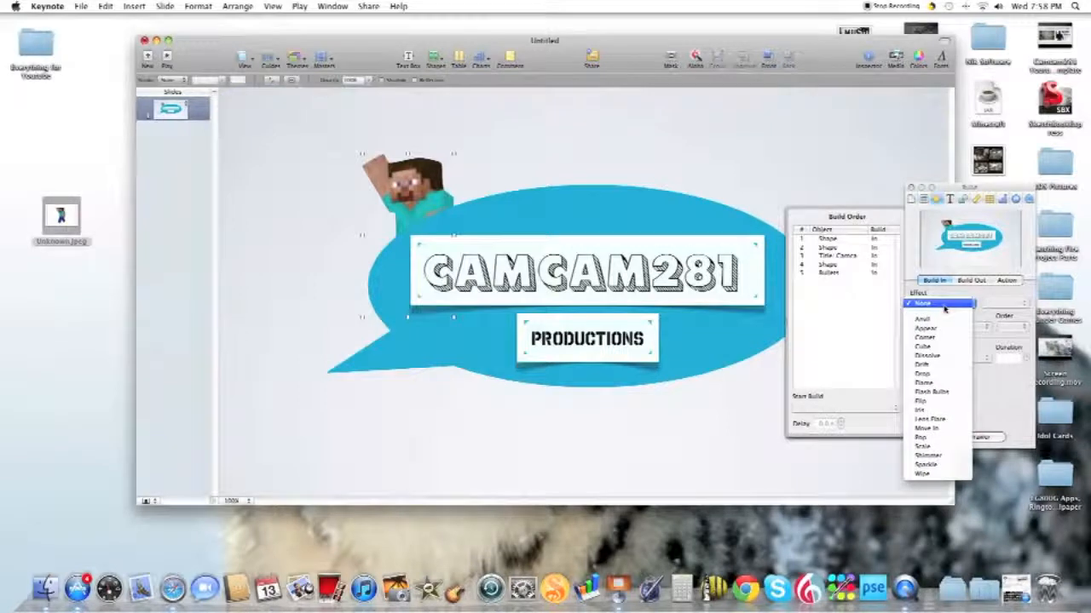
{"action": "left_click", "coordinate": [943, 420]}
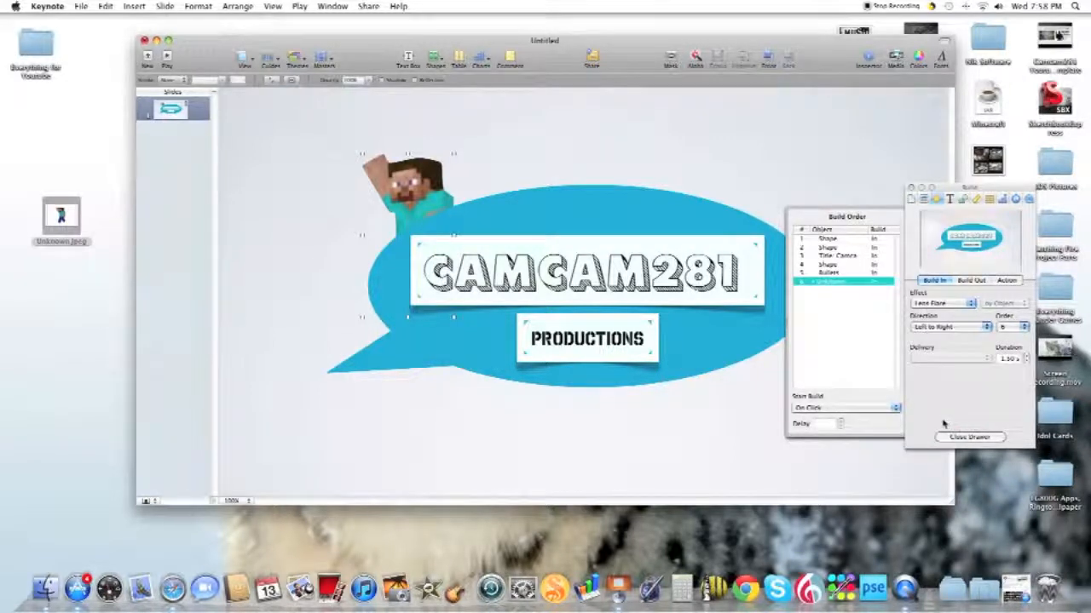
{"action": "left_click", "coordinate": [939, 304]}
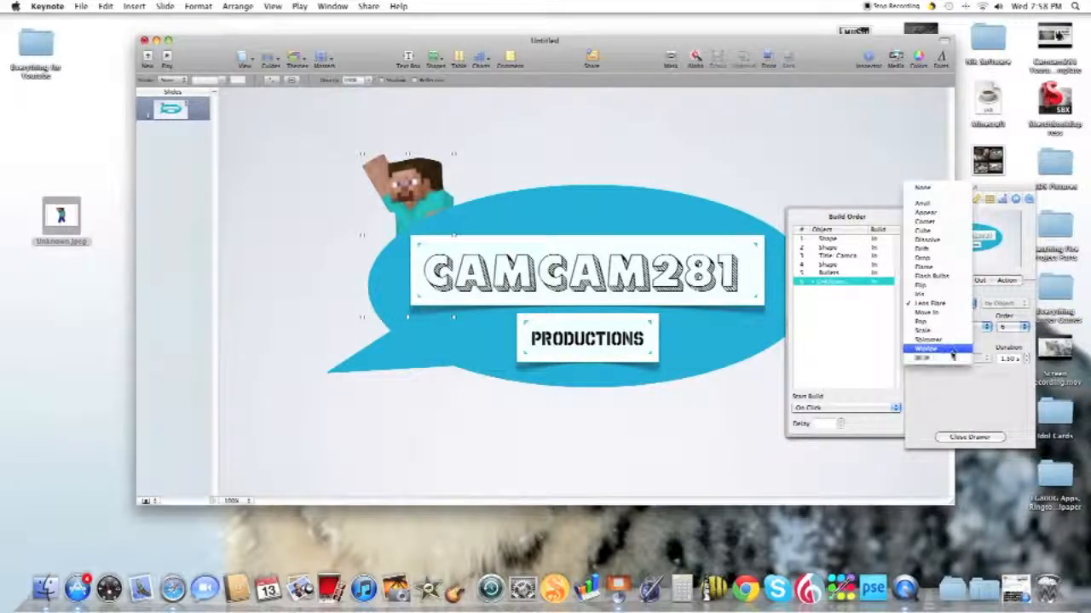
{"action": "left_click", "coordinate": [951, 361]}
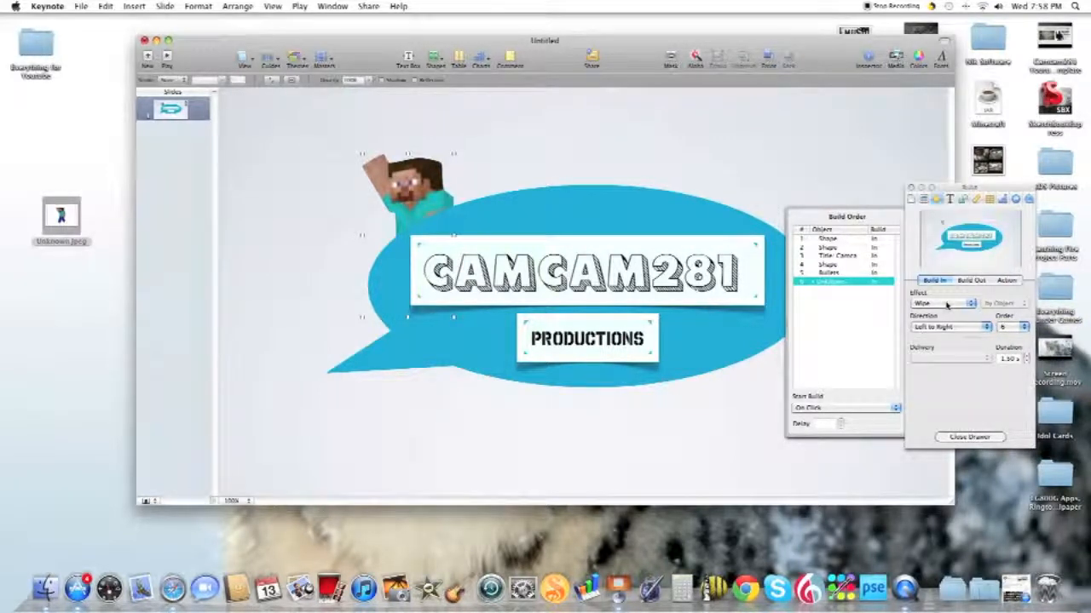
{"action": "left_click", "coordinate": [946, 304]}
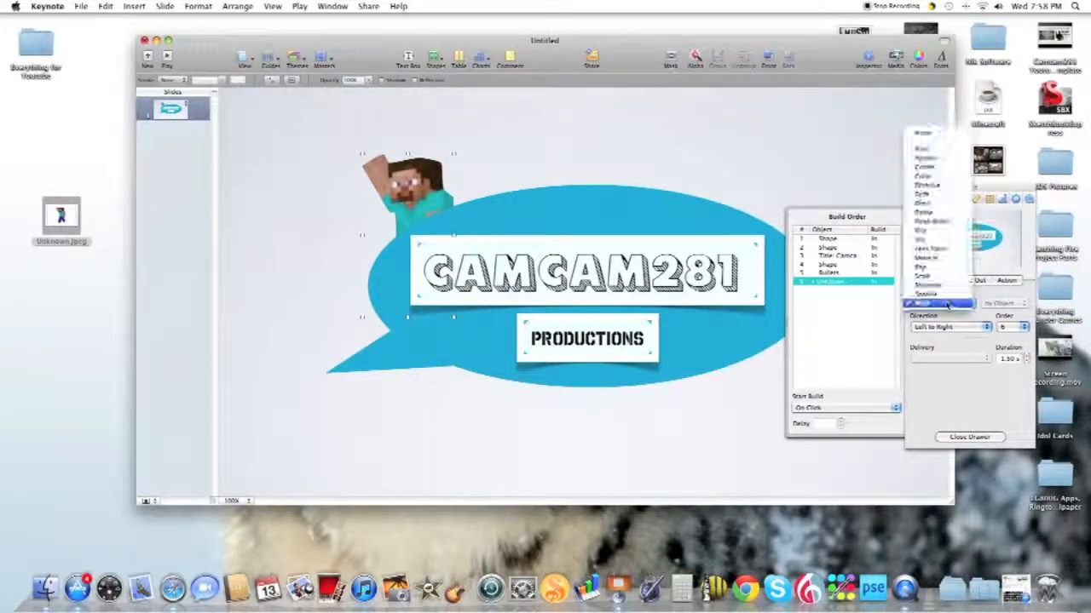
{"action": "left_click", "coordinate": [932, 206]}
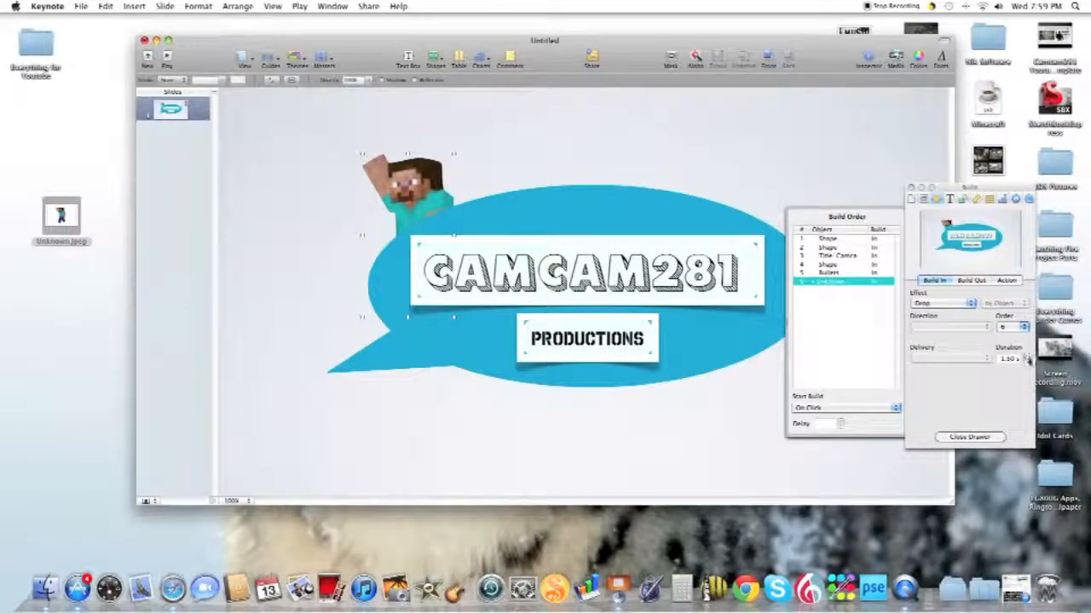
{"action": "left_click", "coordinate": [818, 409]}
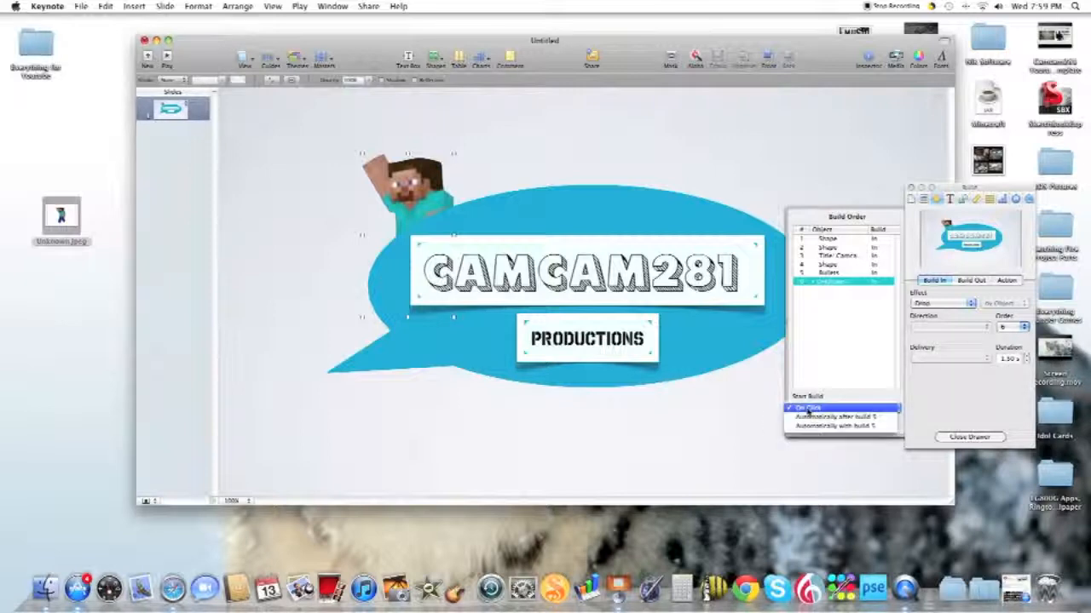
{"action": "left_click", "coordinate": [852, 425]}
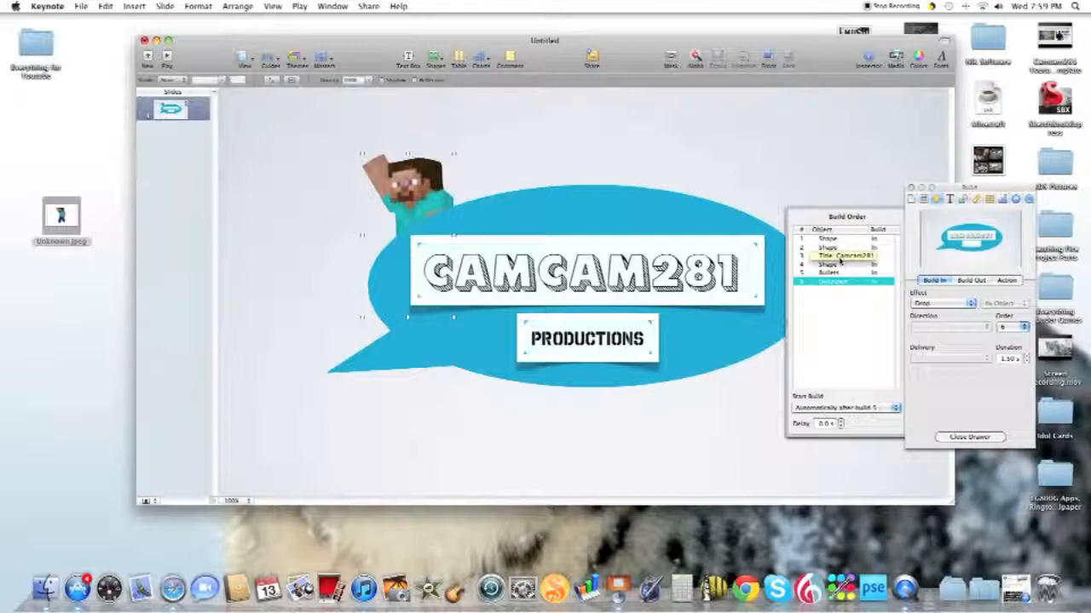
Close the build settings and play the slideshow to preview the build-in animations
{"action": "left_click", "coordinate": [911, 186]}
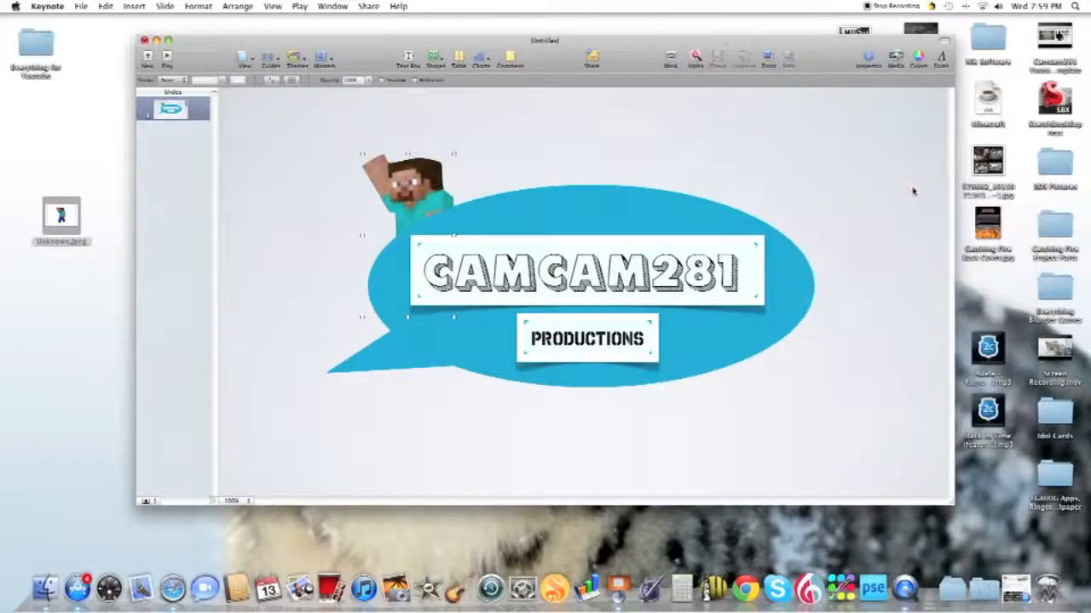
{"action": "left_click", "coordinate": [300, 6]}
{"action": "left_click", "coordinate": [313, 21]}
{"action": "left_click", "coordinate": [263, 129]}
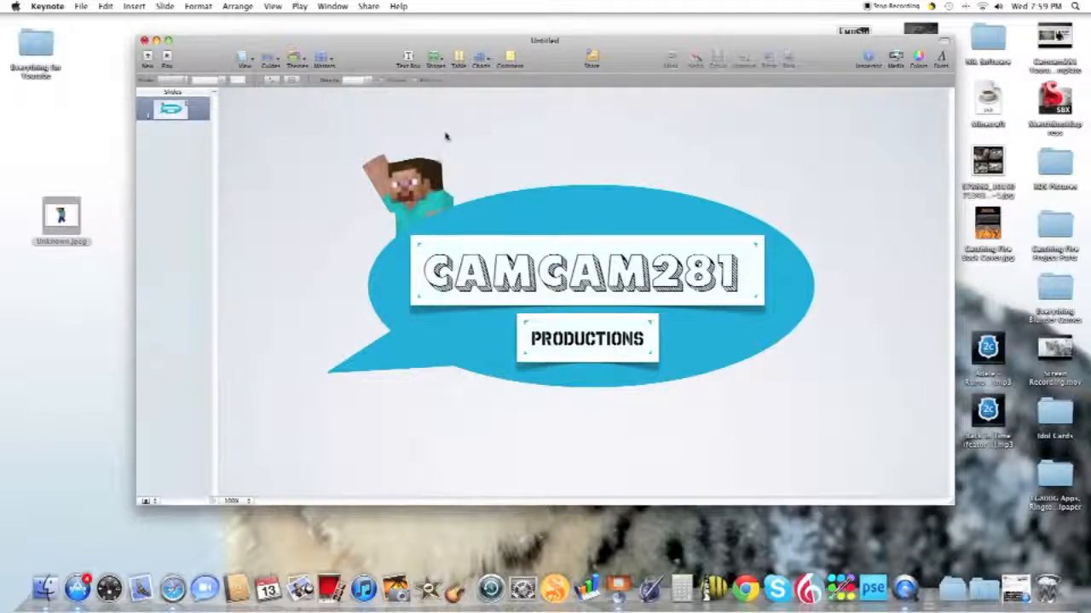
Give the Minecraft character a 1.50 s Dissolve build-out that starts automatically after build 6
{"action": "left_click", "coordinate": [866, 60]}
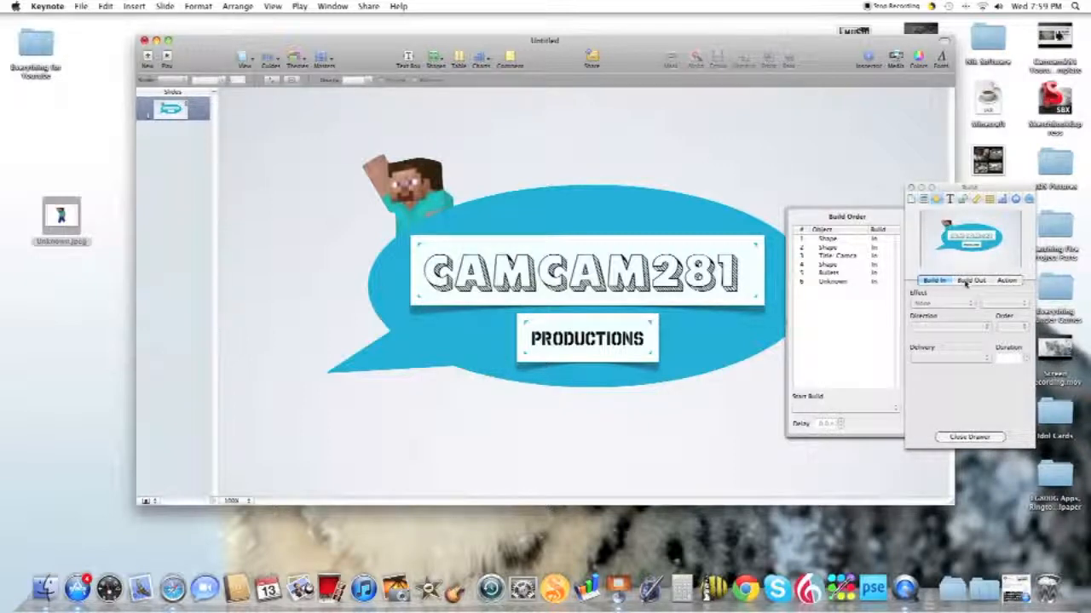
{"action": "left_click", "coordinate": [405, 183]}
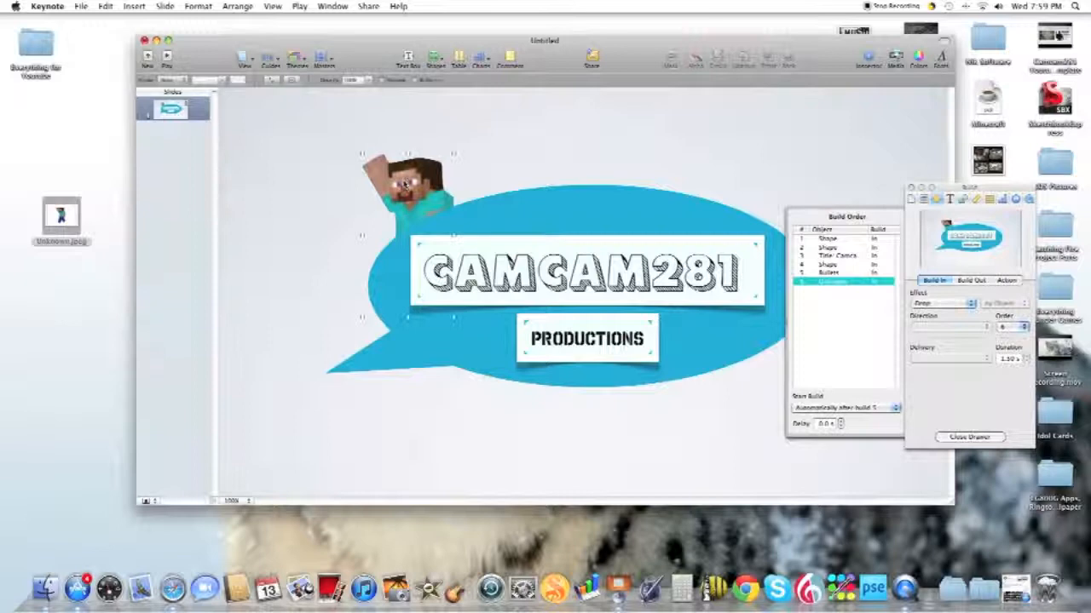
{"action": "left_click", "coordinate": [968, 281]}
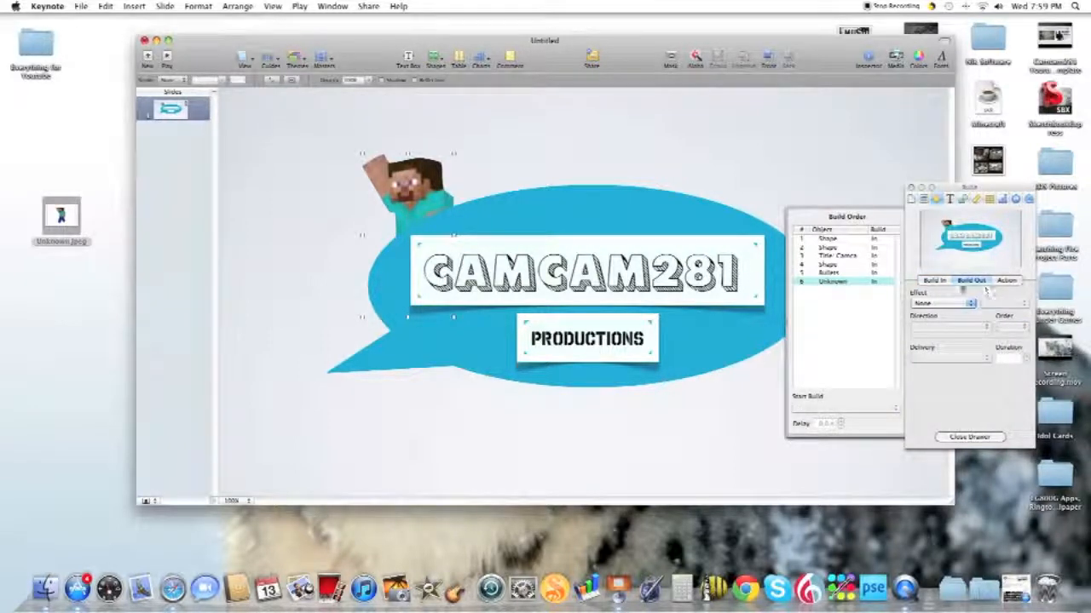
{"action": "left_click", "coordinate": [943, 307]}
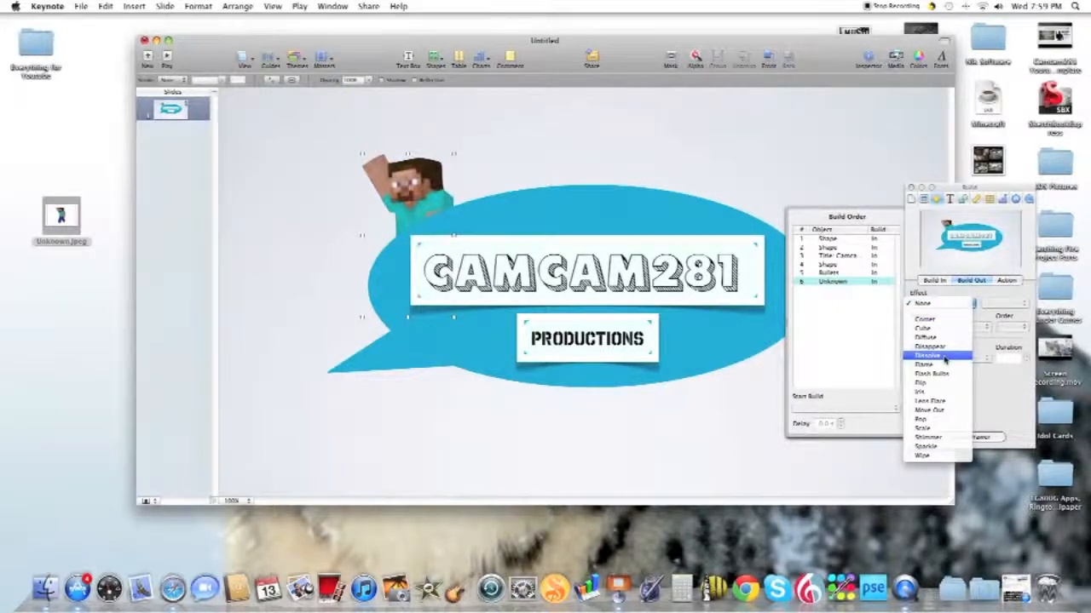
{"action": "left_click", "coordinate": [944, 358]}
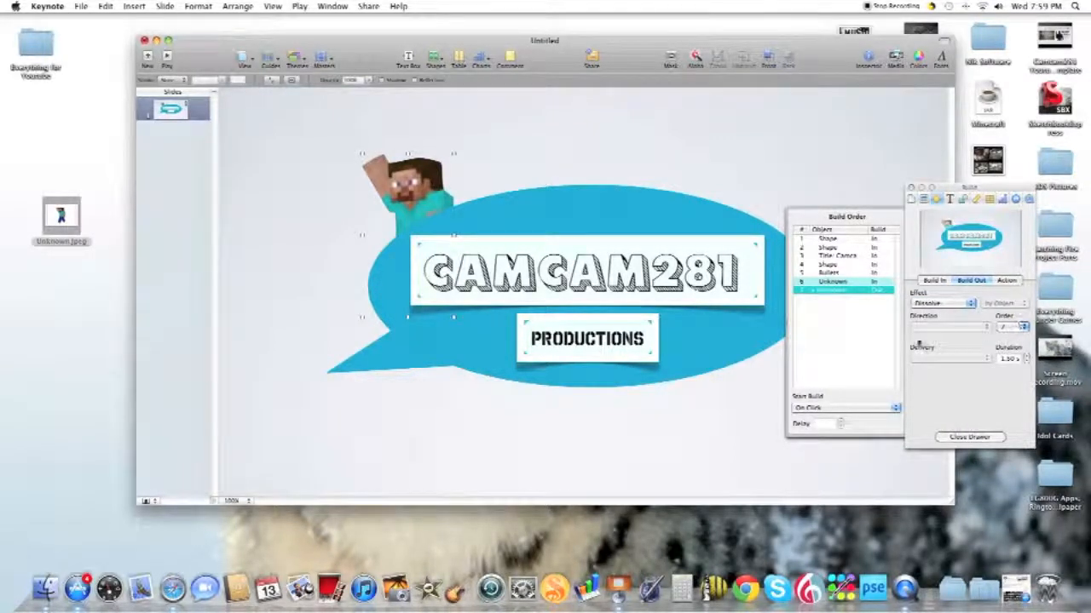
{"action": "left_click", "coordinate": [825, 409]}
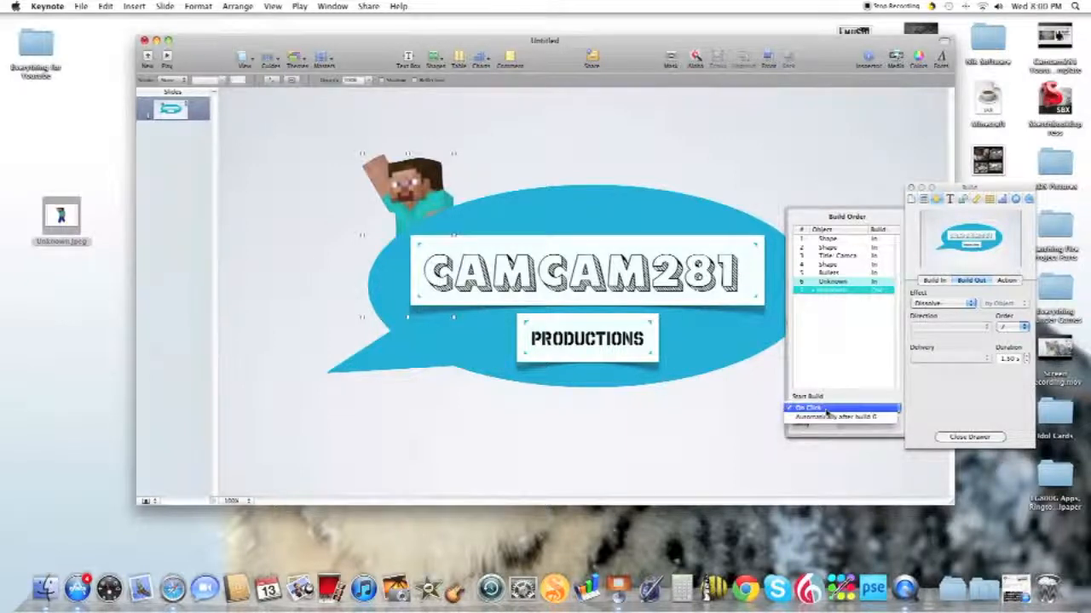
{"action": "left_click", "coordinate": [872, 418]}
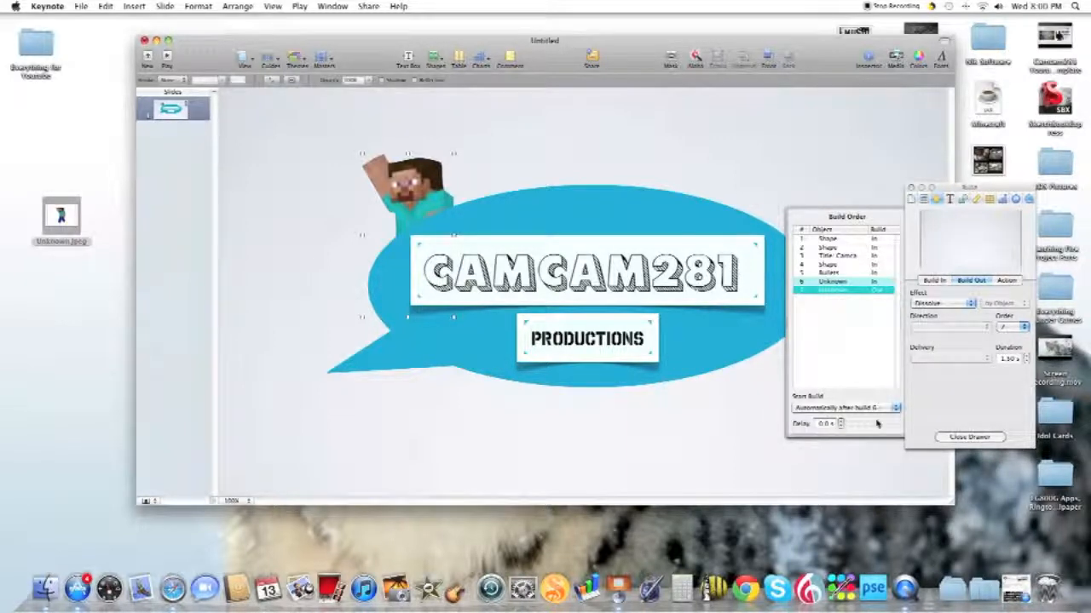
Set the delay of the Minecraft character's build-out to 3 seconds
{"action": "left_click", "coordinate": [824, 425]}
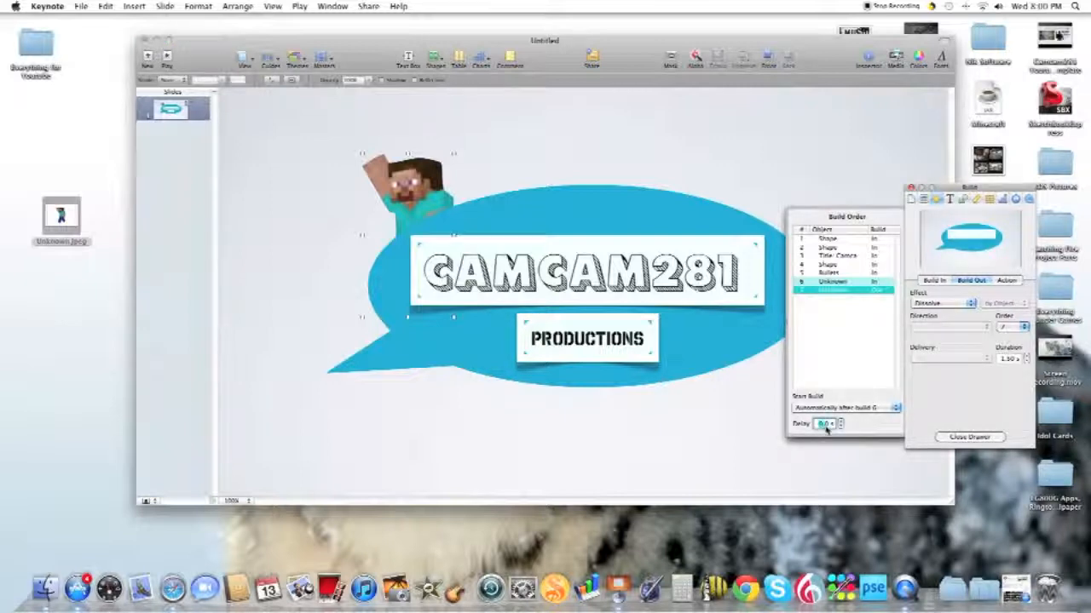
{"action": "key", "text": "BackSpace"}
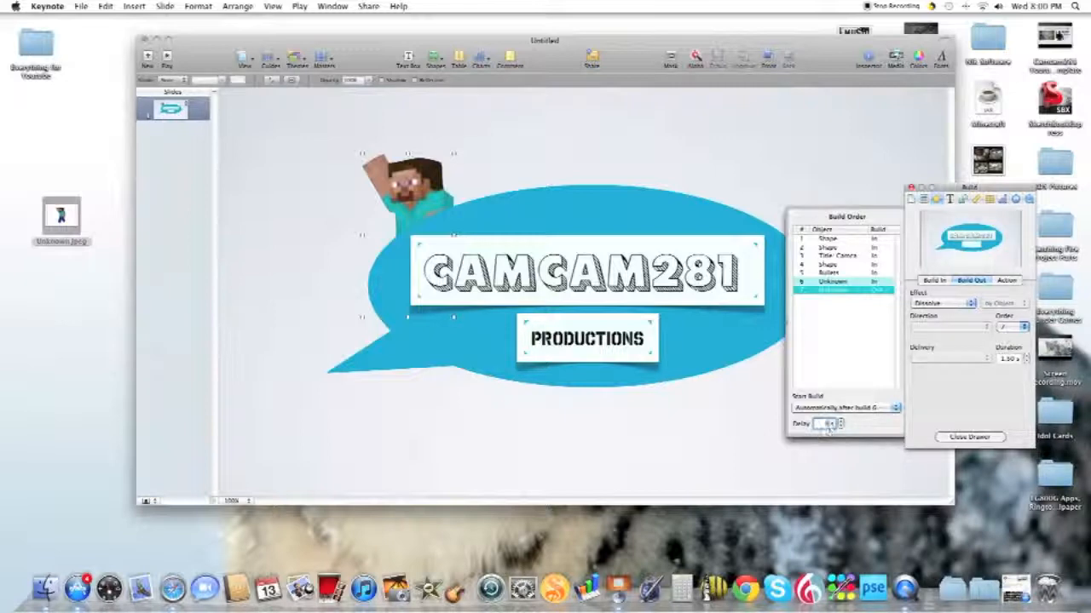
{"action": "type", "text": "3"}
{"action": "key", "text": "Return"}
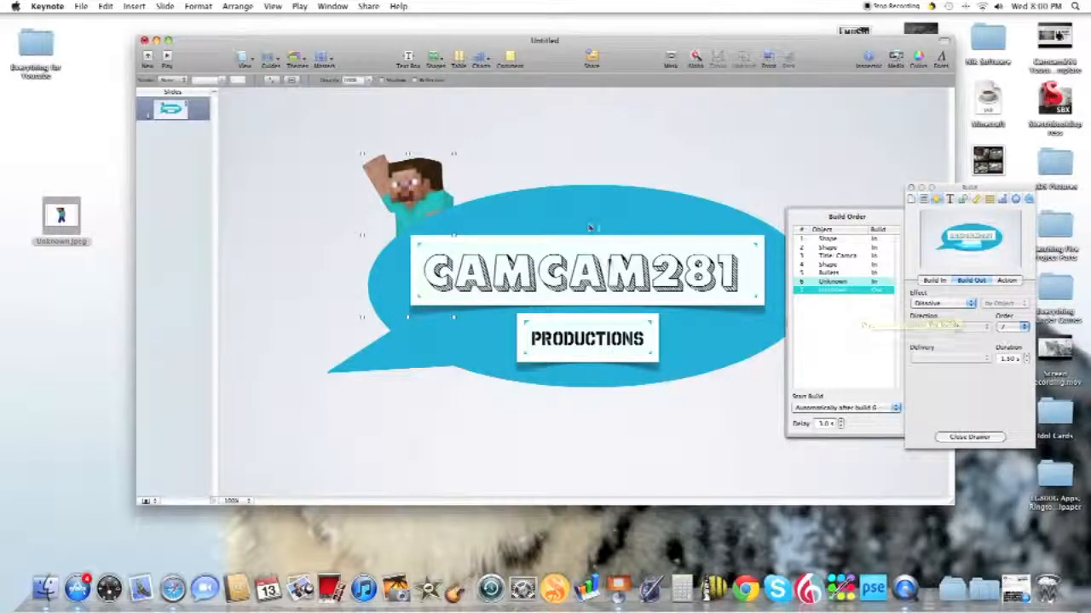
Give the CAMCAM281 title text a 1.50 s Dissolve build-out that starts automatically with build 7
{"action": "left_click", "coordinate": [582, 288]}
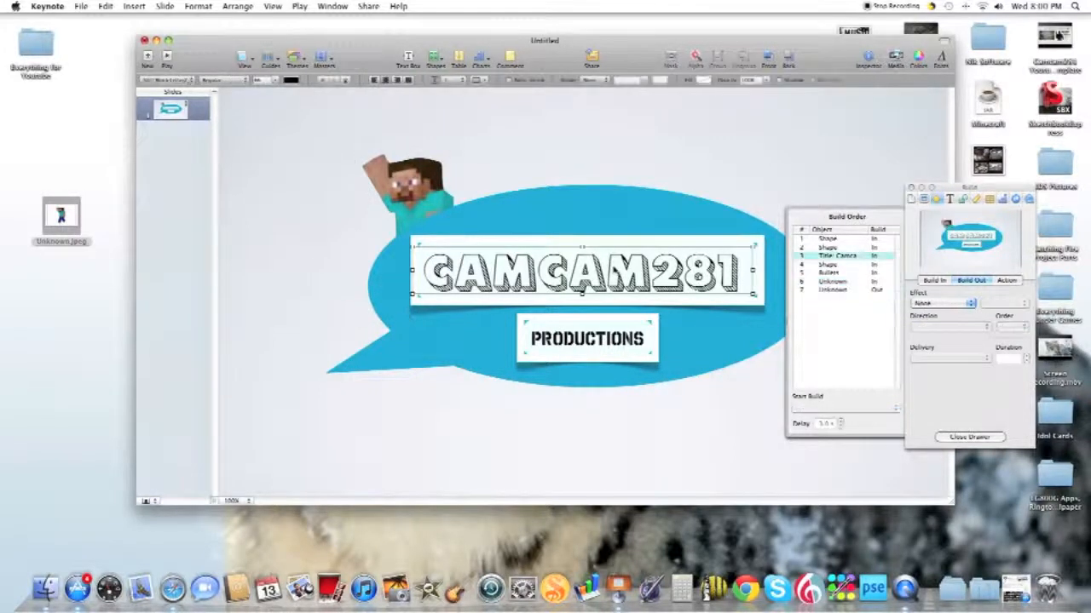
{"action": "left_click", "coordinate": [951, 304]}
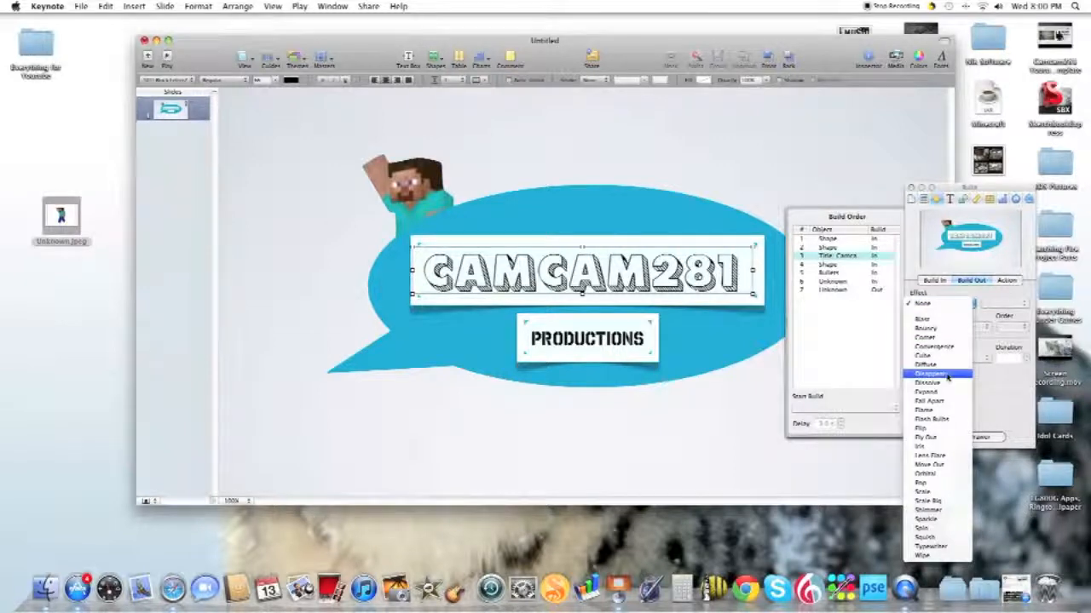
{"action": "left_click", "coordinate": [945, 383]}
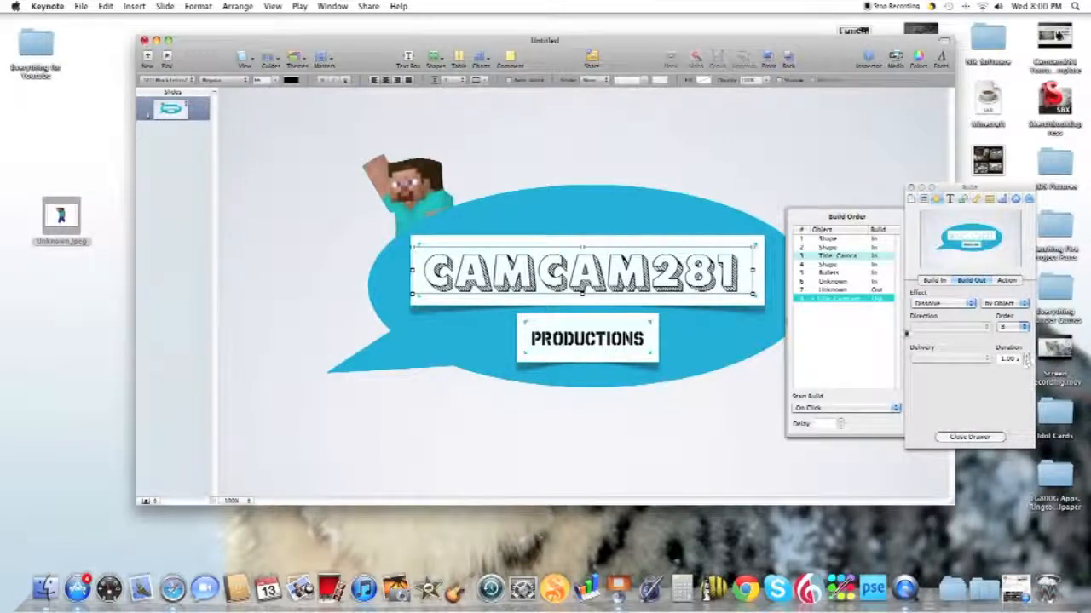
{"action": "left_click", "coordinate": [825, 291]}
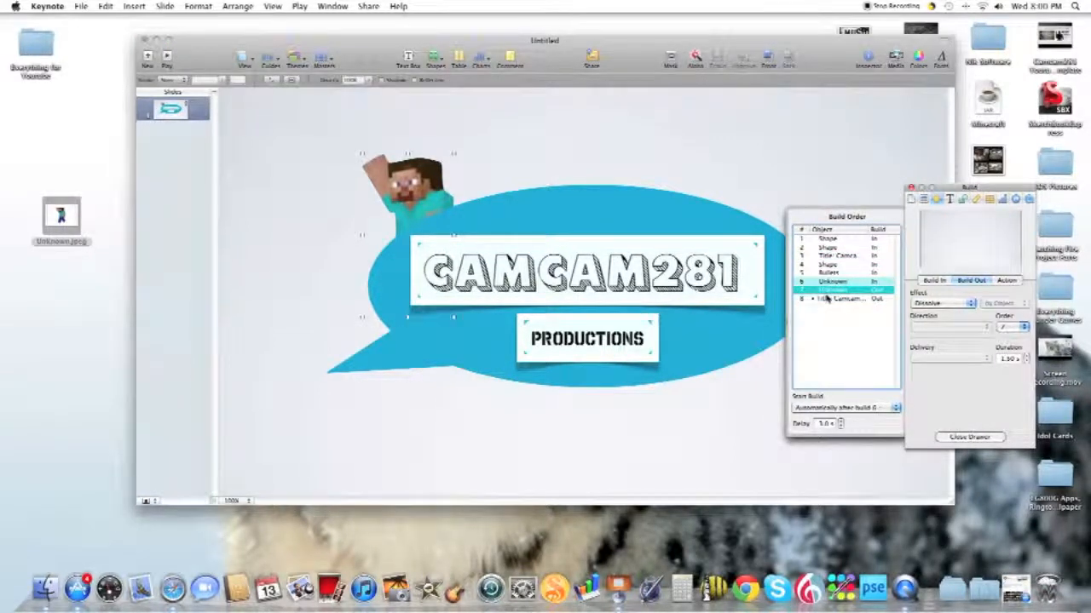
{"action": "left_click", "coordinate": [826, 299]}
{"action": "left_click", "coordinate": [823, 409]}
{"action": "left_click", "coordinate": [867, 426]}
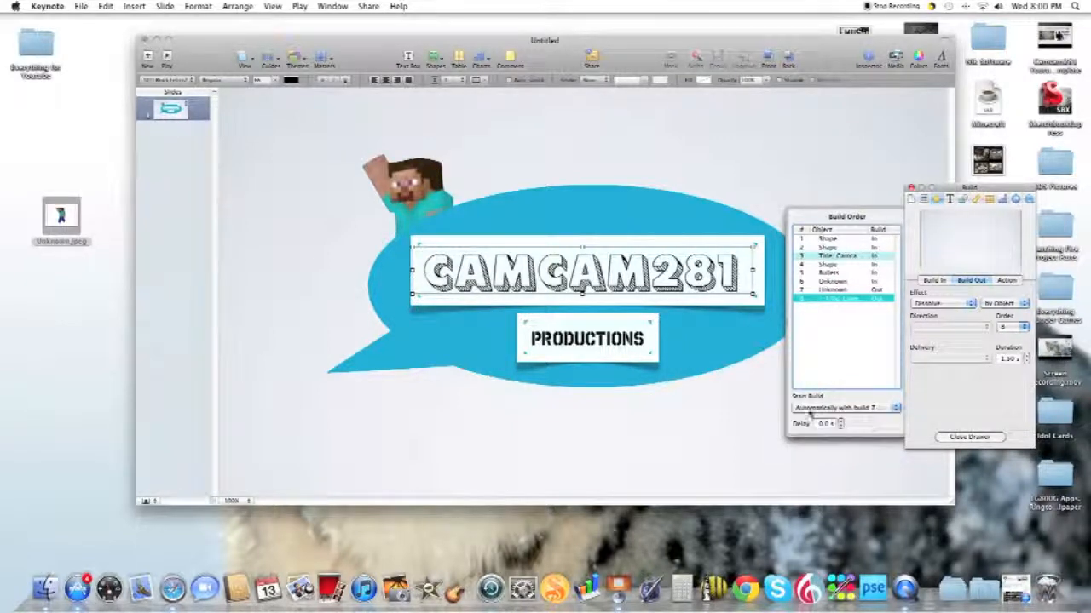
Give the PRODUCTIONS text a 1.50 s Dissolve build-out that starts automatically with build 7
{"action": "left_click", "coordinate": [566, 335]}
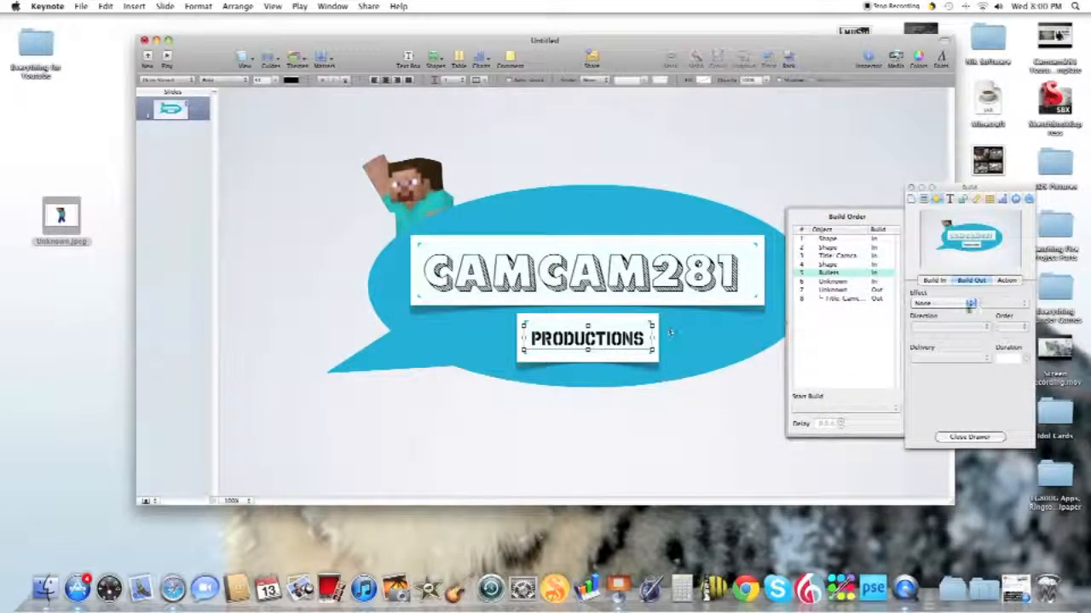
{"action": "left_click", "coordinate": [971, 304]}
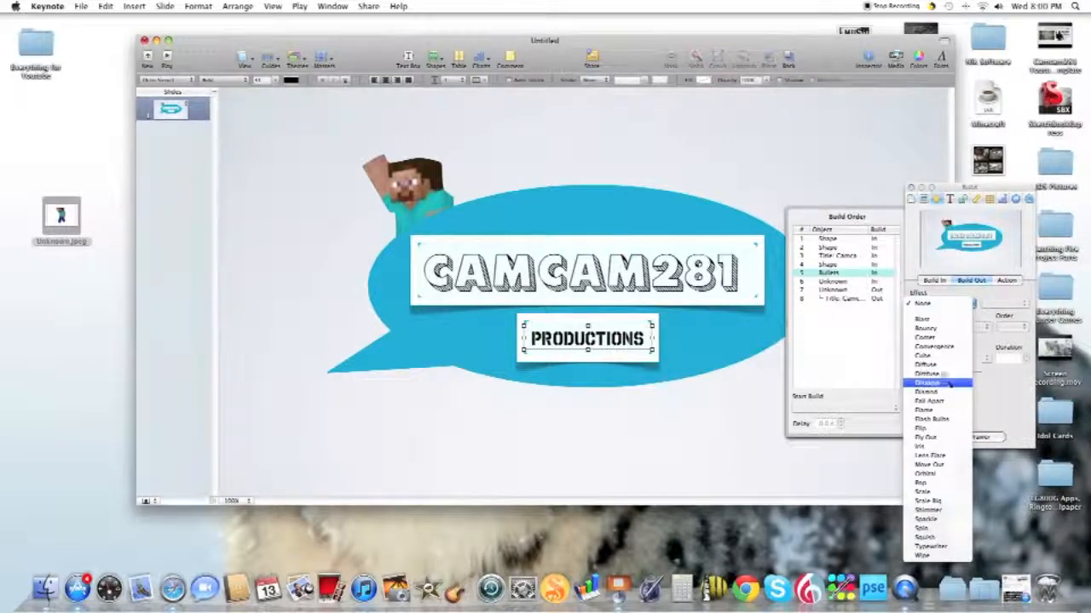
{"action": "left_click", "coordinate": [949, 384]}
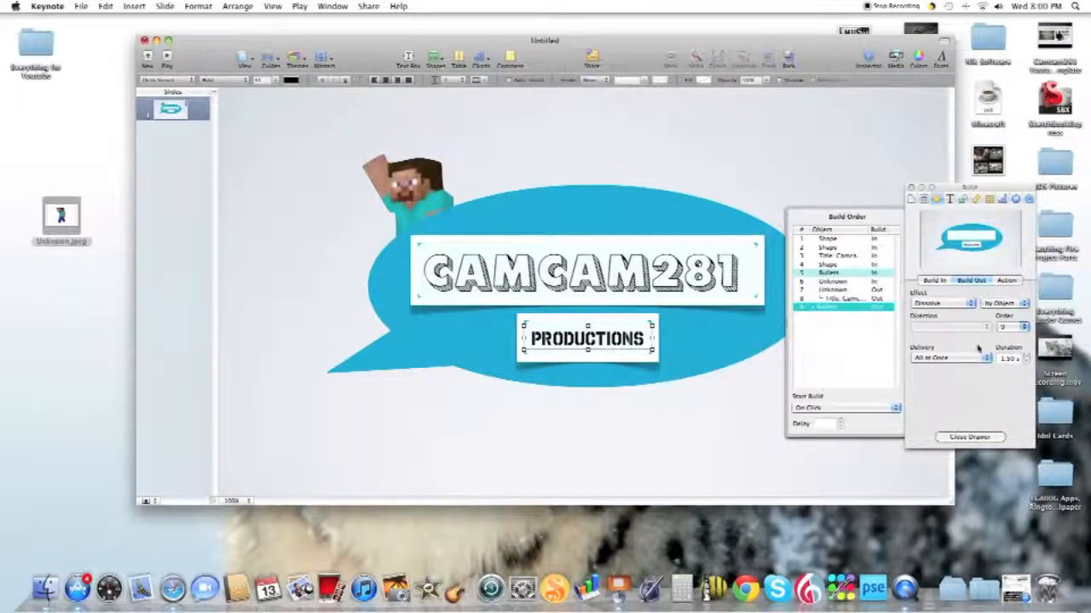
{"action": "left_click", "coordinate": [848, 408]}
{"action": "left_click", "coordinate": [849, 424]}
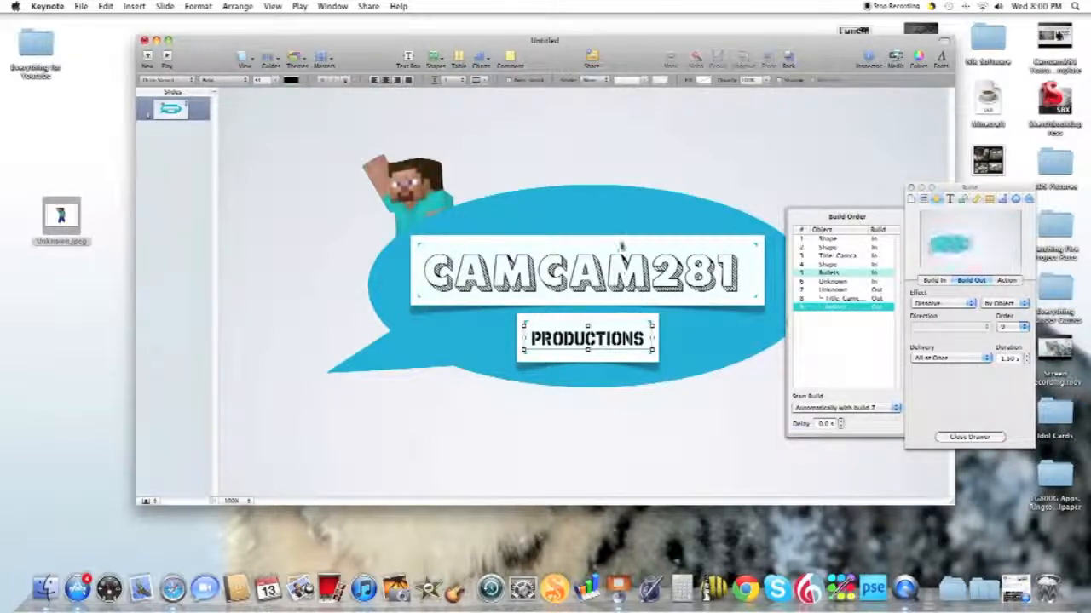
Give the white frame behind the CAMCAM281 title a Dissolve build-out that starts automatically with build 7
{"action": "left_click", "coordinate": [620, 247]}
{"action": "left_click", "coordinate": [944, 303]}
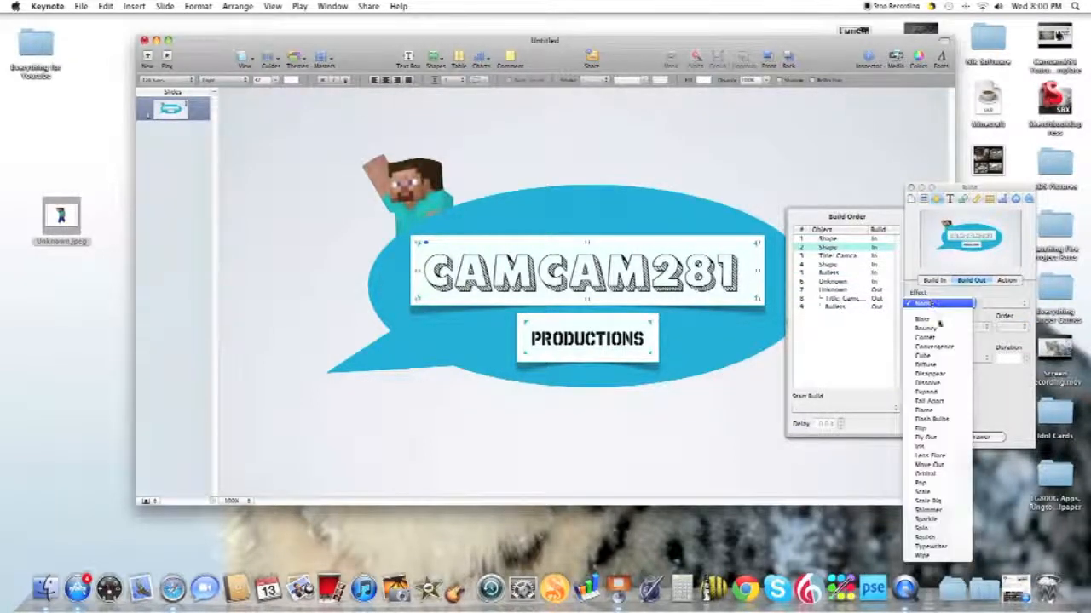
{"action": "left_click", "coordinate": [929, 382]}
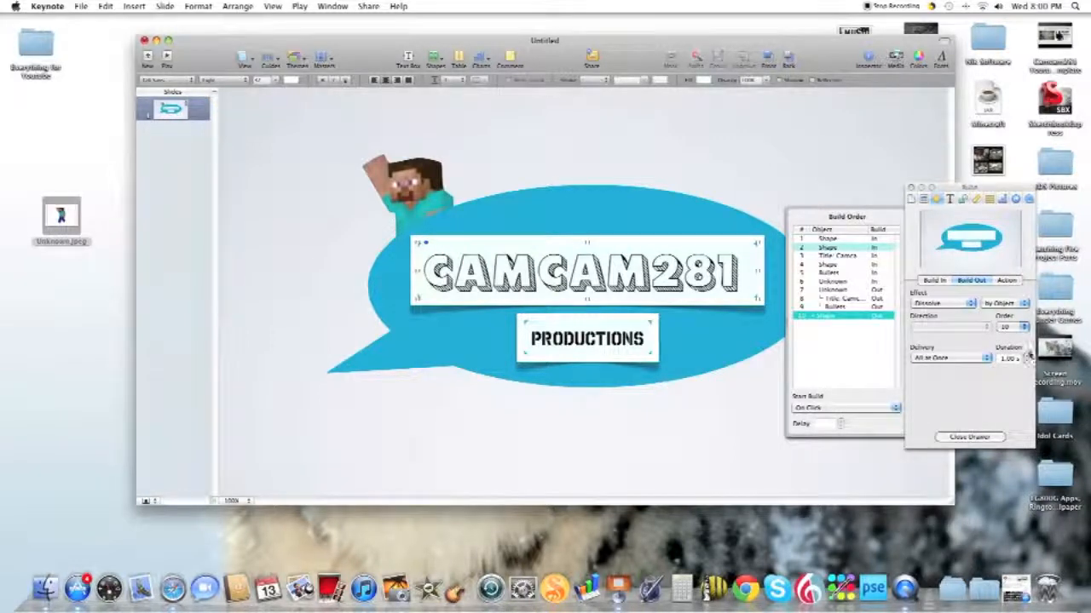
{"action": "left_click", "coordinate": [822, 409]}
{"action": "left_click", "coordinate": [839, 429]}
Give the white frame behind the PRODUCTIONS text a 1.50 s Dissolve build-out that starts automatically with build 7
{"action": "left_click", "coordinate": [648, 324]}
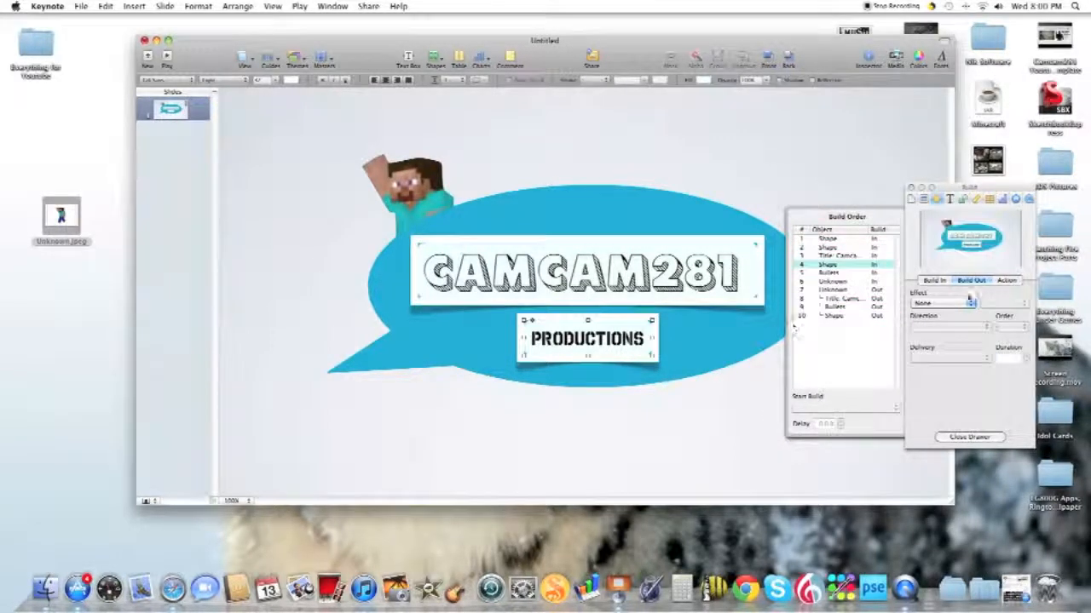
{"action": "left_click", "coordinate": [946, 303]}
{"action": "left_click", "coordinate": [928, 383]}
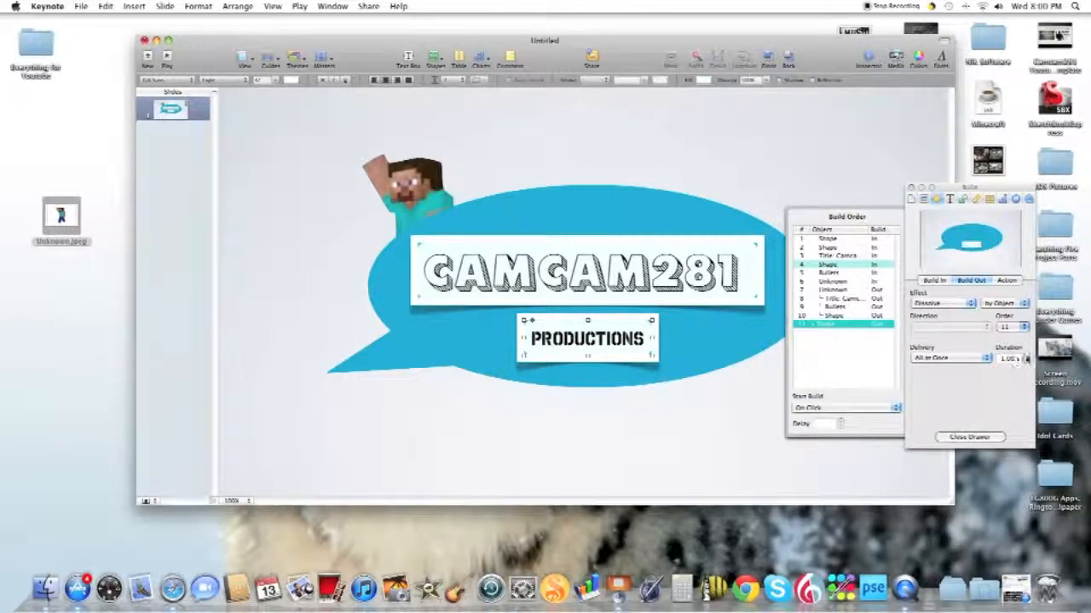
{"action": "left_click", "coordinate": [1026, 357]}
{"action": "left_click", "coordinate": [844, 407]}
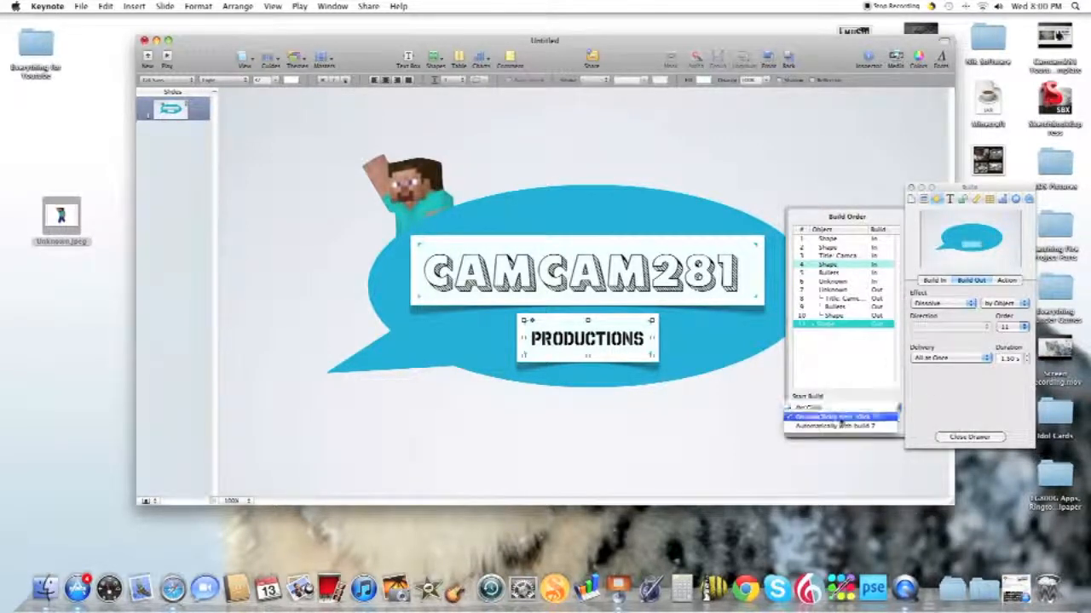
{"action": "left_click", "coordinate": [840, 418]}
Give the blue speech bubble a 1.50 s Dissolve build-out that starts automatically with build 7
{"action": "left_click", "coordinate": [601, 215]}
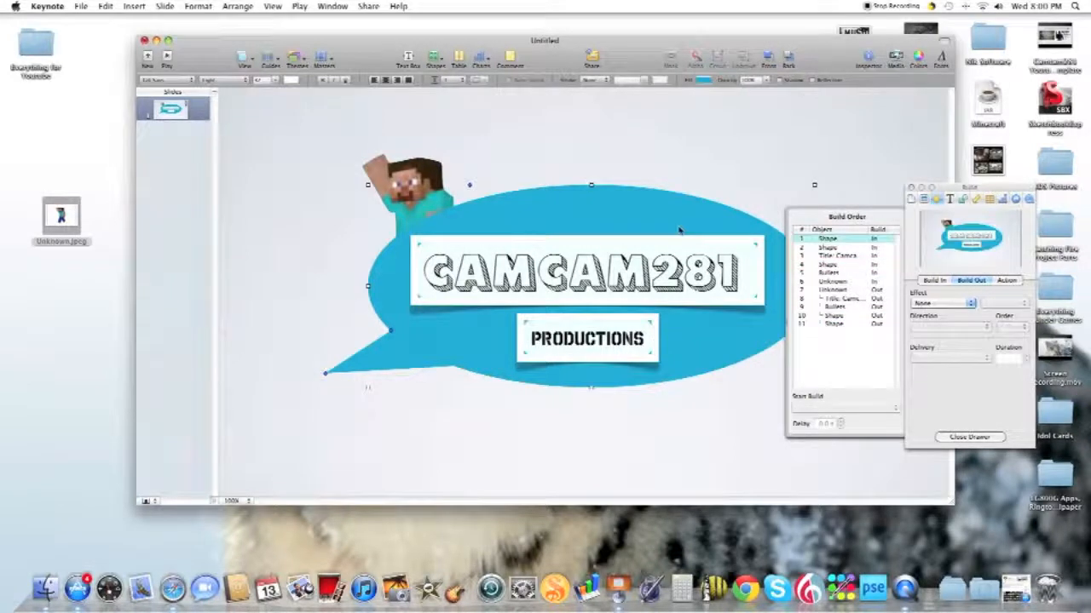
{"action": "left_click", "coordinate": [943, 303]}
{"action": "left_click", "coordinate": [946, 383]}
{"action": "left_click", "coordinate": [830, 408]}
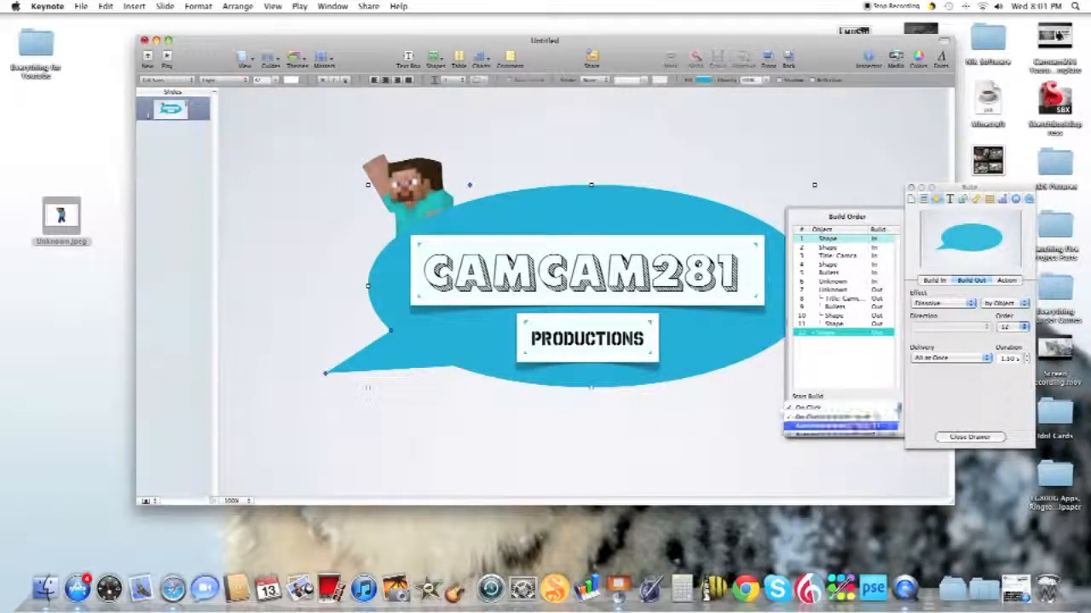
{"action": "left_click", "coordinate": [839, 424]}
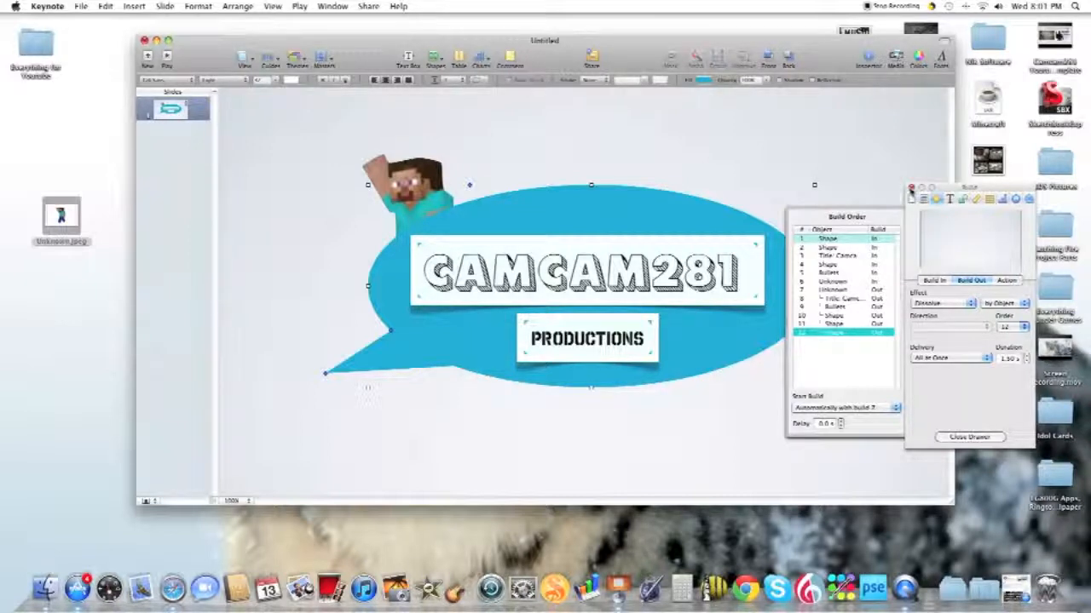
Close the build inspector and play the slideshow to preview the full animation
{"action": "left_click", "coordinate": [910, 189]}
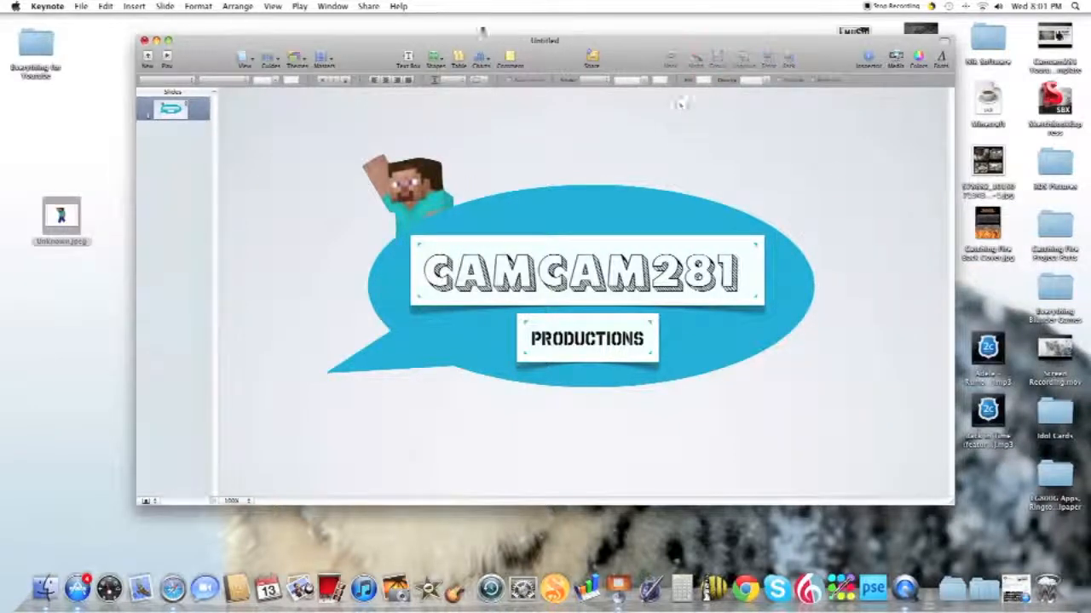
{"action": "left_click", "coordinate": [292, 6]}
{"action": "left_click", "coordinate": [292, 23]}
Set up a QuickTime export of the presentation using Fixed Timing playback and the Full Quality, Large format
{"action": "left_click", "coordinate": [82, 6]}
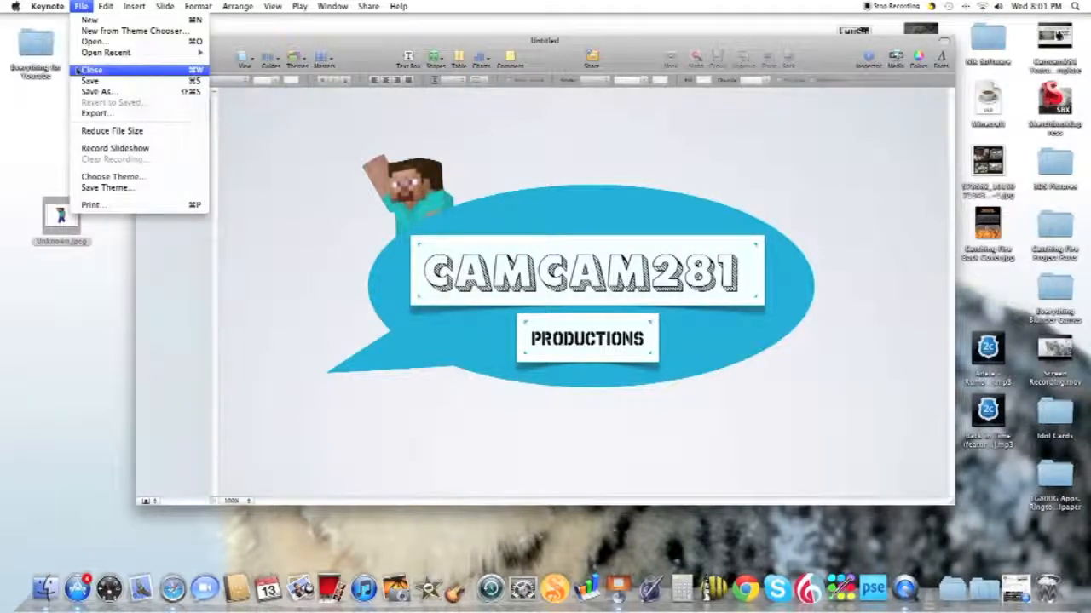
{"action": "left_click", "coordinate": [104, 113]}
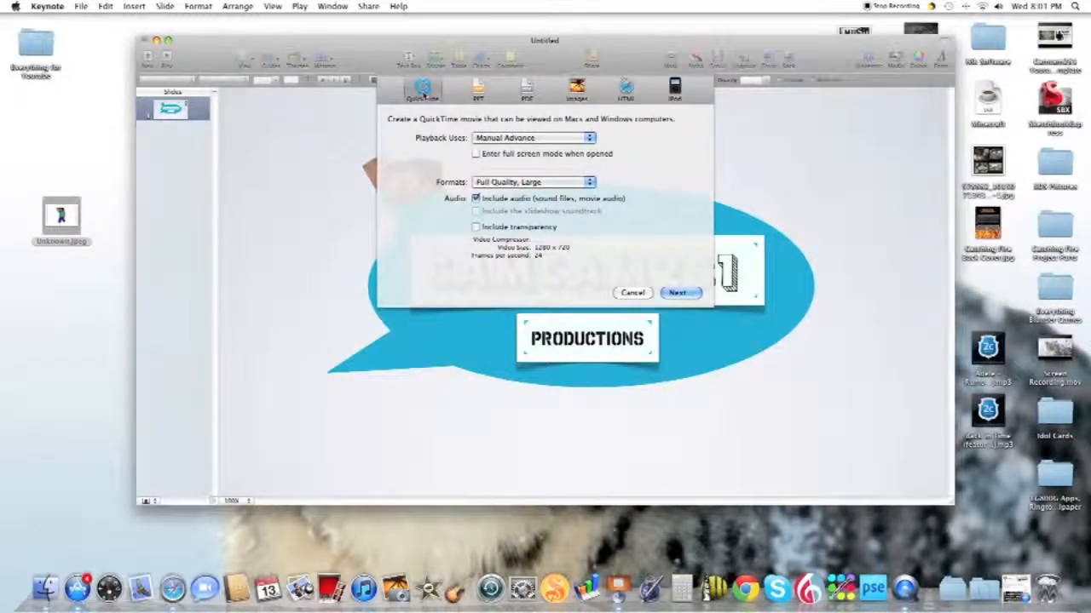
{"action": "left_click", "coordinate": [520, 138]}
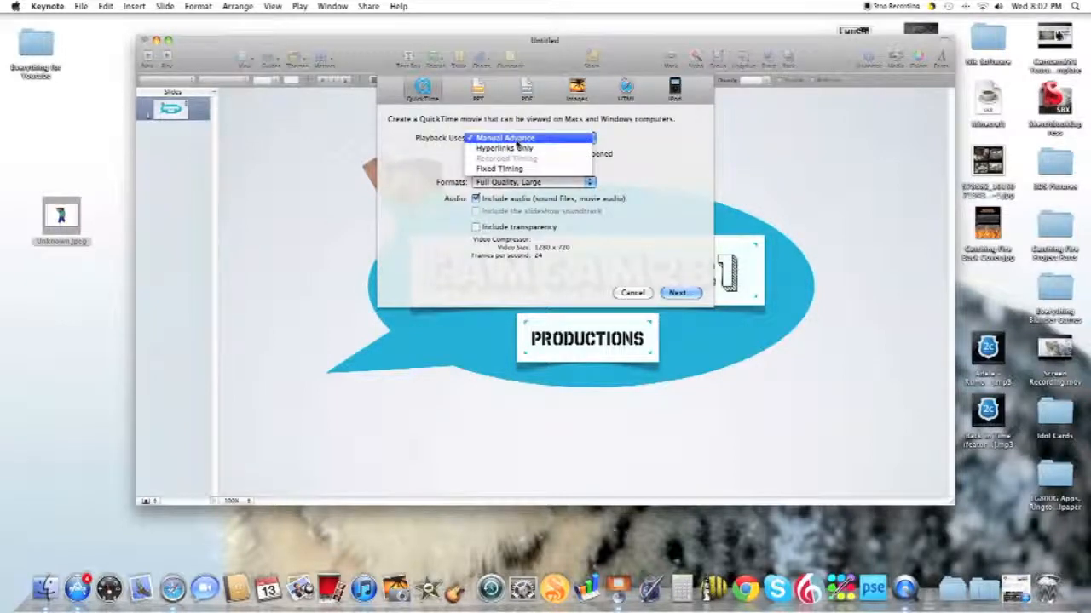
{"action": "left_click", "coordinate": [521, 150]}
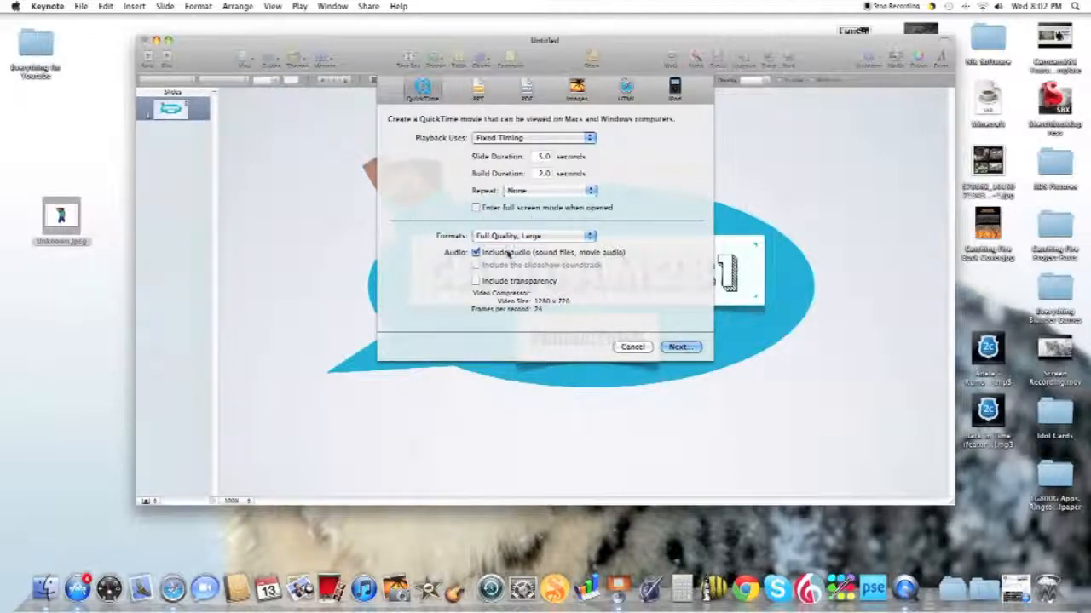
{"action": "left_click", "coordinate": [678, 346]}
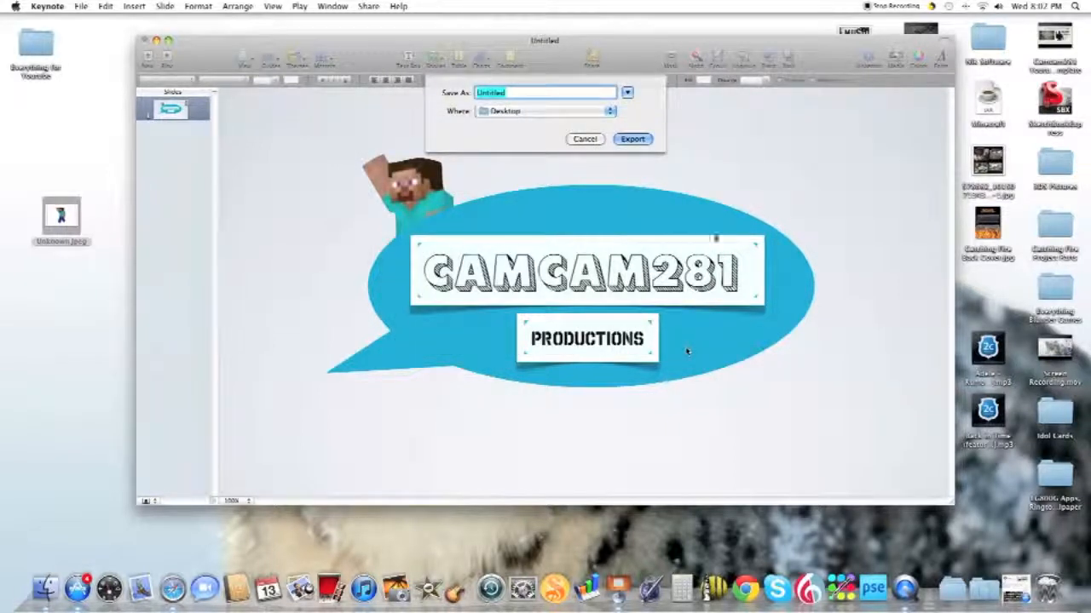
Name the movie camcam281 Test and export it to the Desktop
{"action": "key", "text": "BackSpace"}
{"action": "type", "text": "camcam281 Test"}
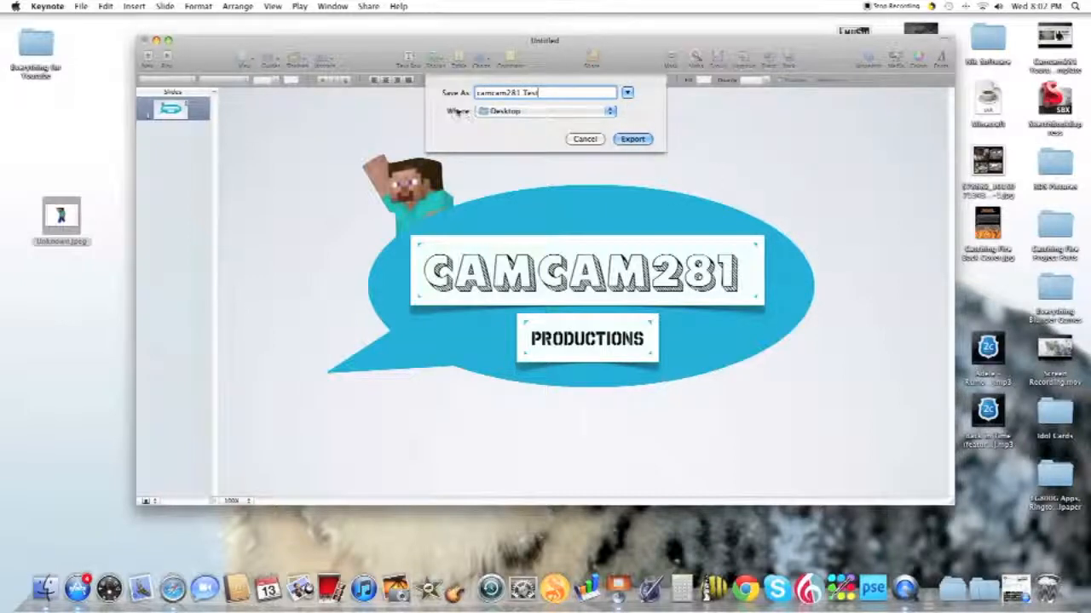
{"action": "left_click", "coordinate": [630, 140]}
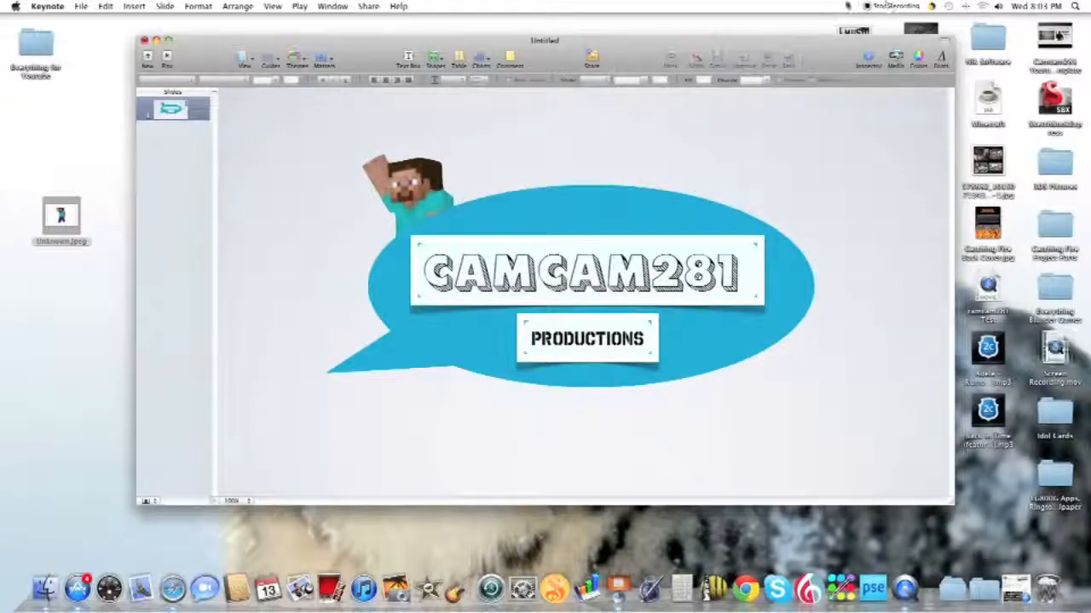
Close the presentation without saving its changes and move the exported movie file to the middle of the desktop
{"action": "left_click", "coordinate": [145, 40]}
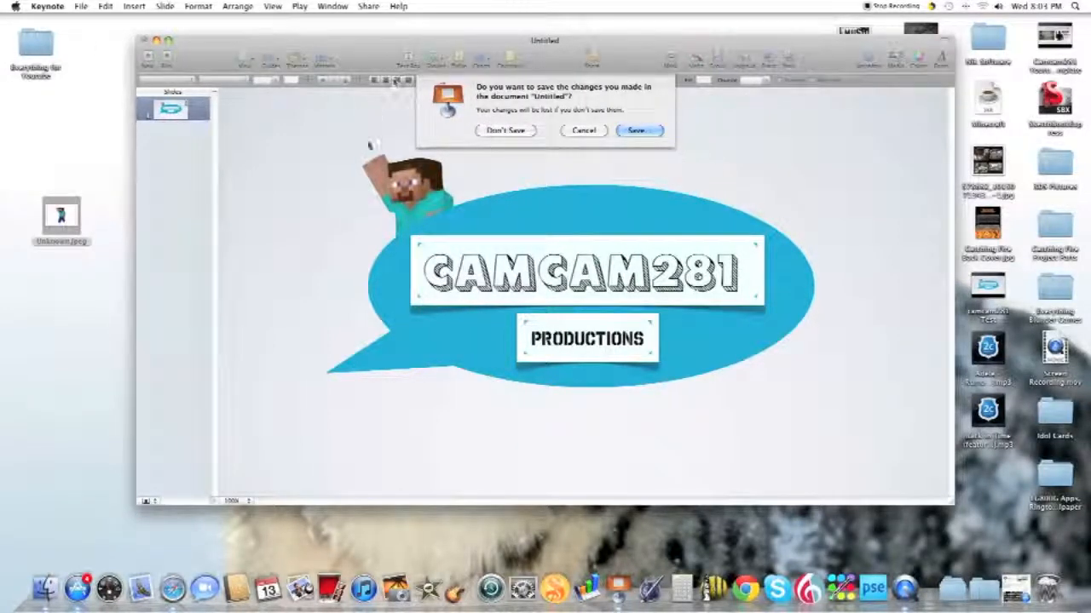
{"action": "left_click", "coordinate": [505, 130]}
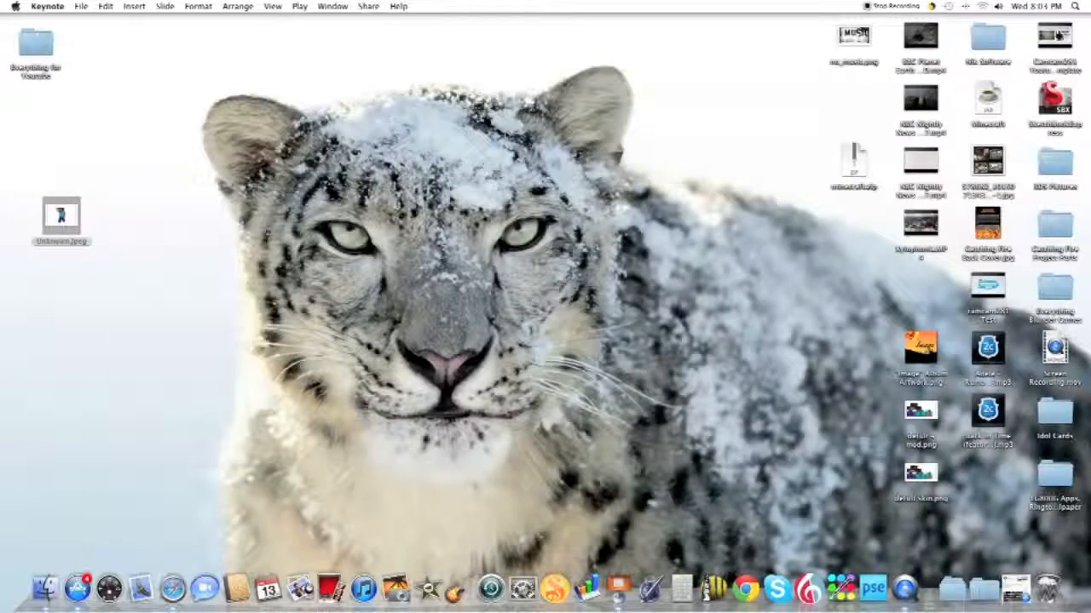
{"action": "left_click_drag", "start_coordinate": [990, 288], "coordinate": [564, 295]}
Play the camcam281 Test movie in QuickTime Player to check the animation, close it and deselect the file
{"action": "double_click", "coordinate": [567, 295]}
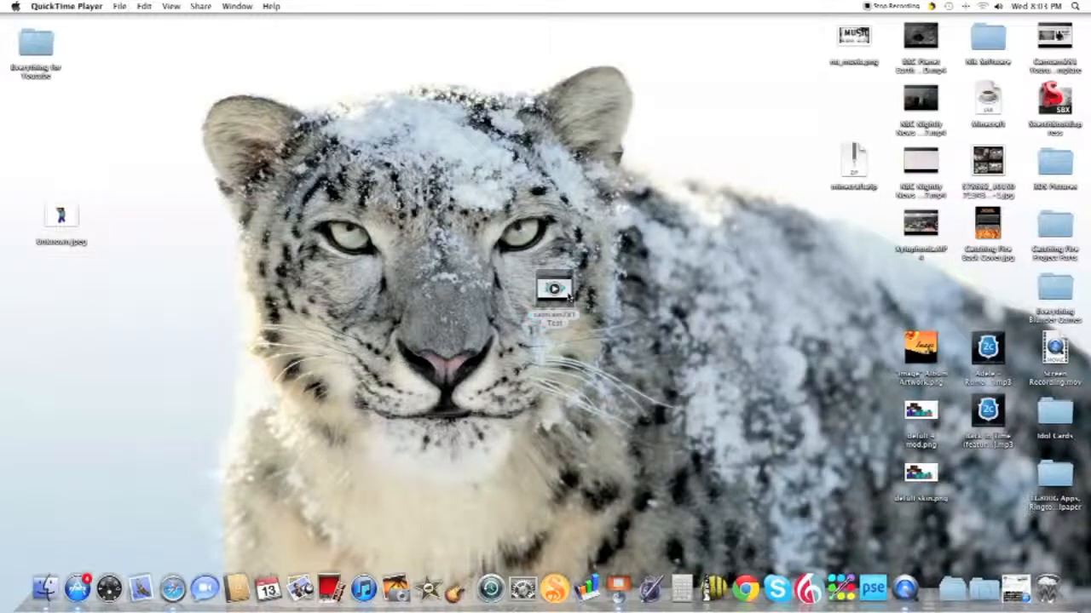
{"action": "left_click", "coordinate": [417, 445]}
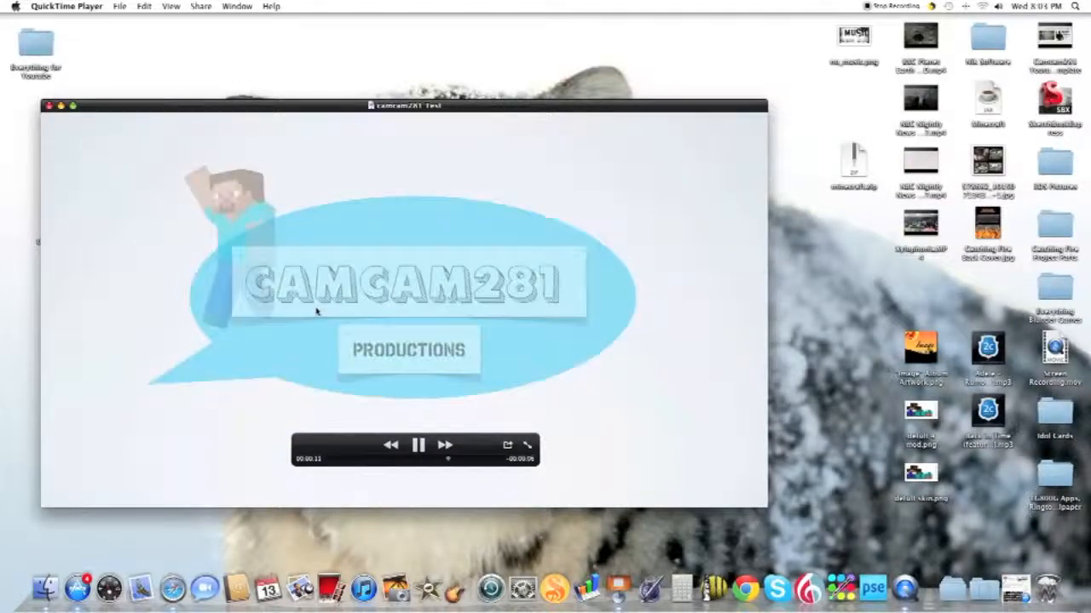
{"action": "left_click", "coordinate": [49, 105]}
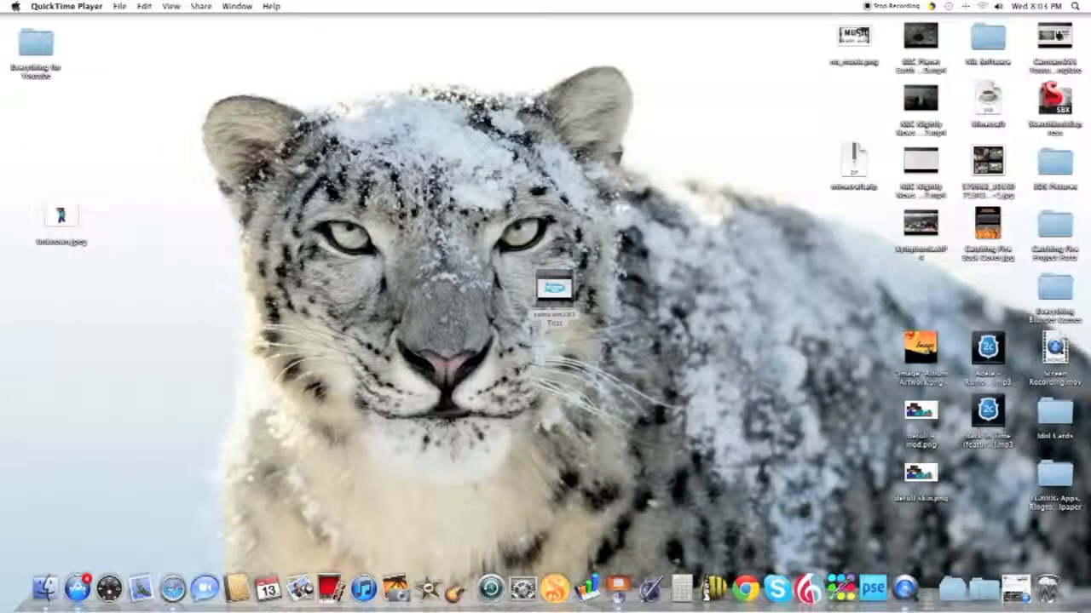
{"action": "left_click", "coordinate": [503, 240]}
{"action": "left_click", "coordinate": [506, 235]}
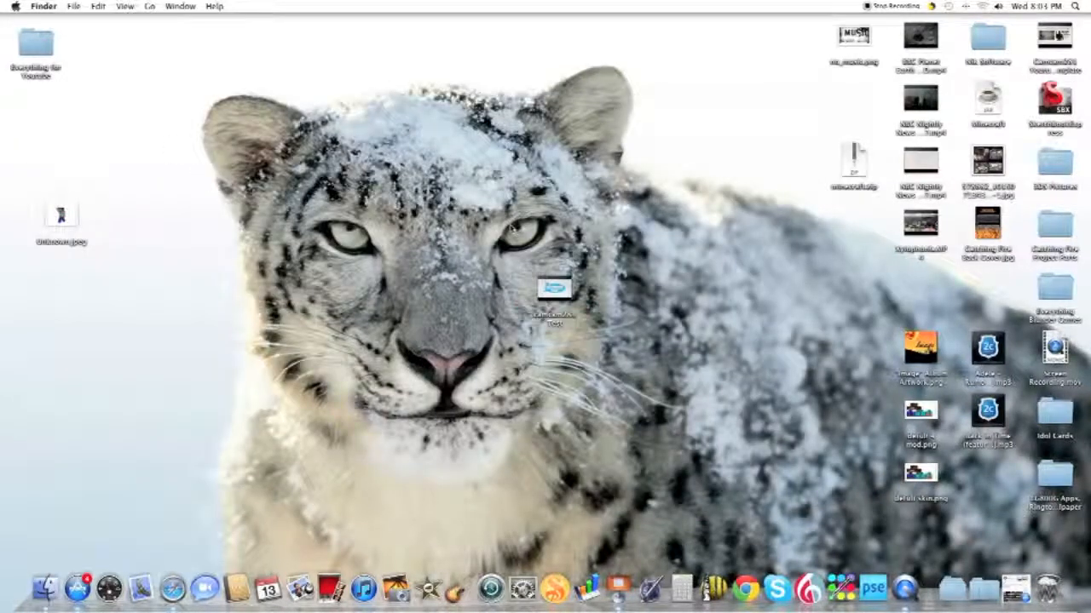